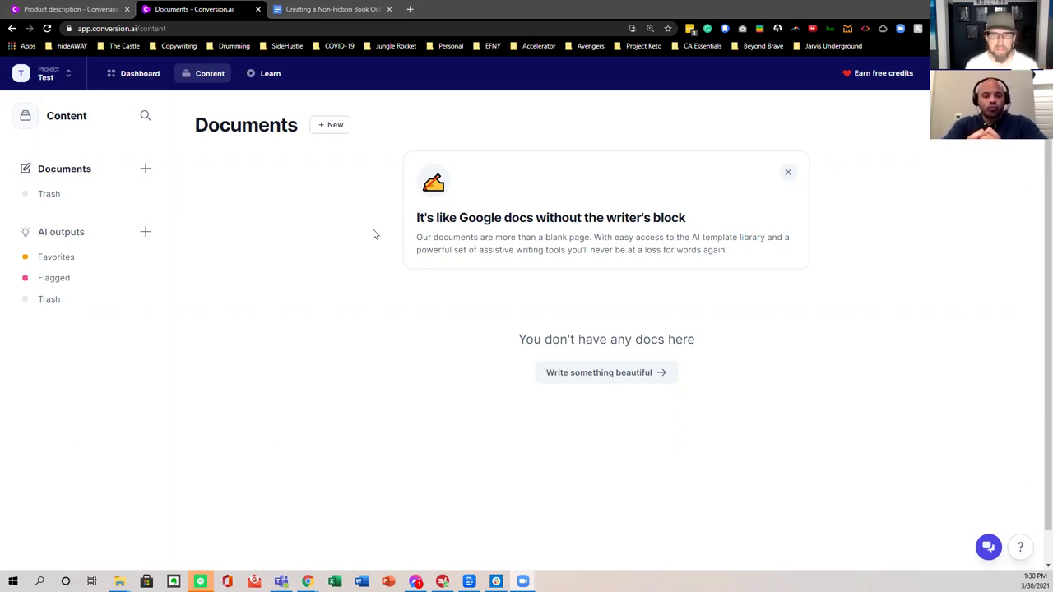
left_click(354, 10)
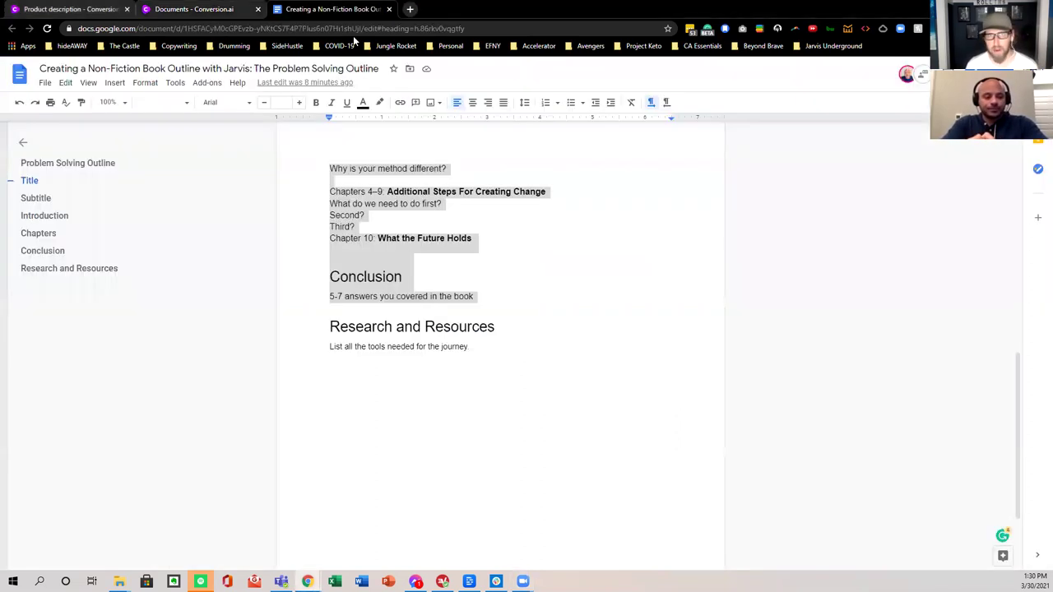
left_click(384, 208)
scroll(439, 254, "up", 15)
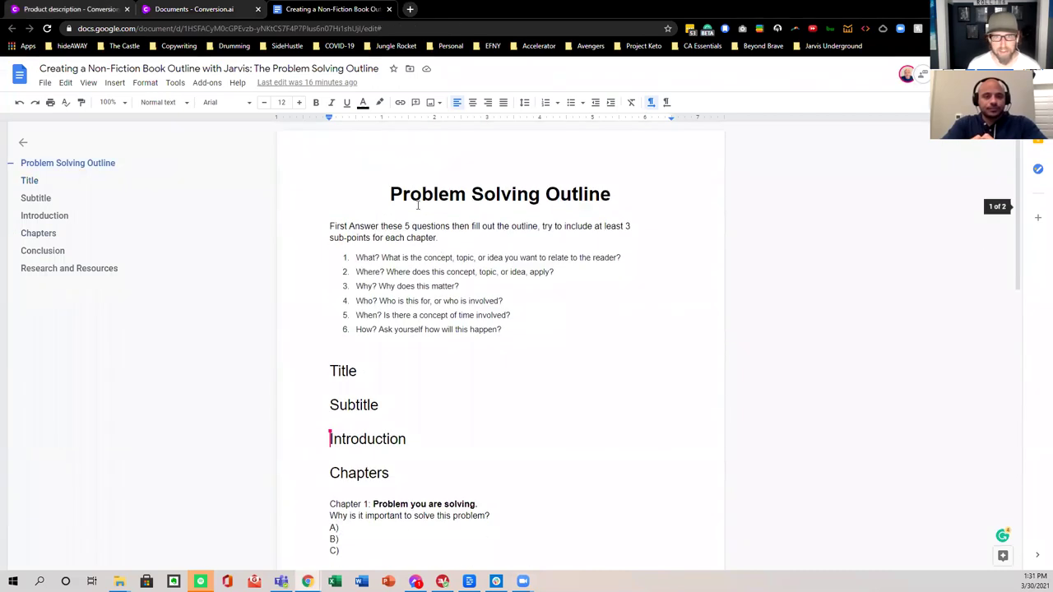
left_click(419, 194)
triple_click(419, 195)
scroll(419, 196, "down", 1)
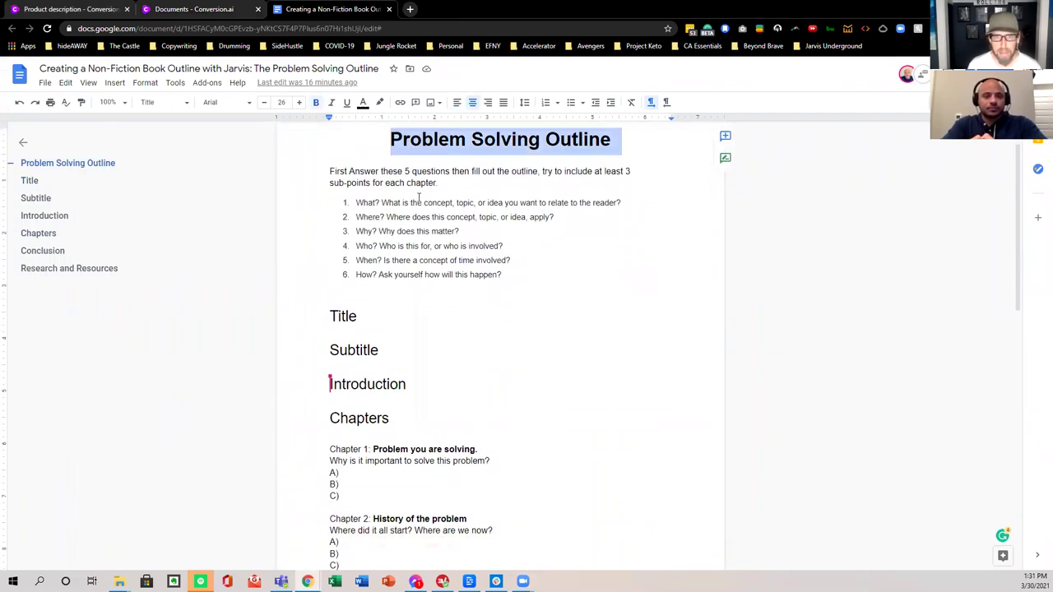
triple_click(376, 204)
triple_click(403, 218)
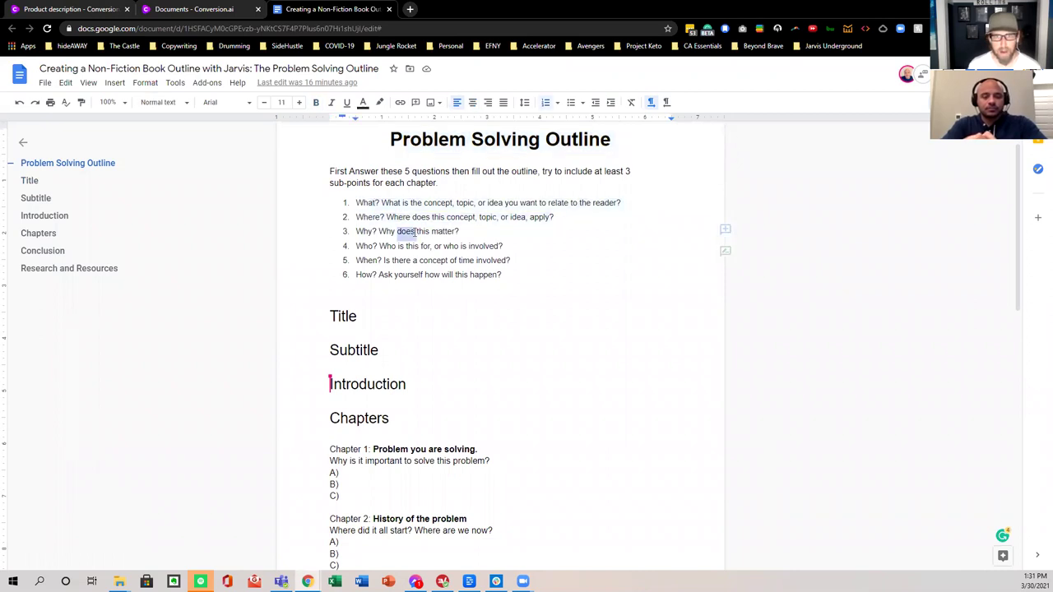
triple_click(411, 231)
triple_click(415, 246)
left_click(494, 274)
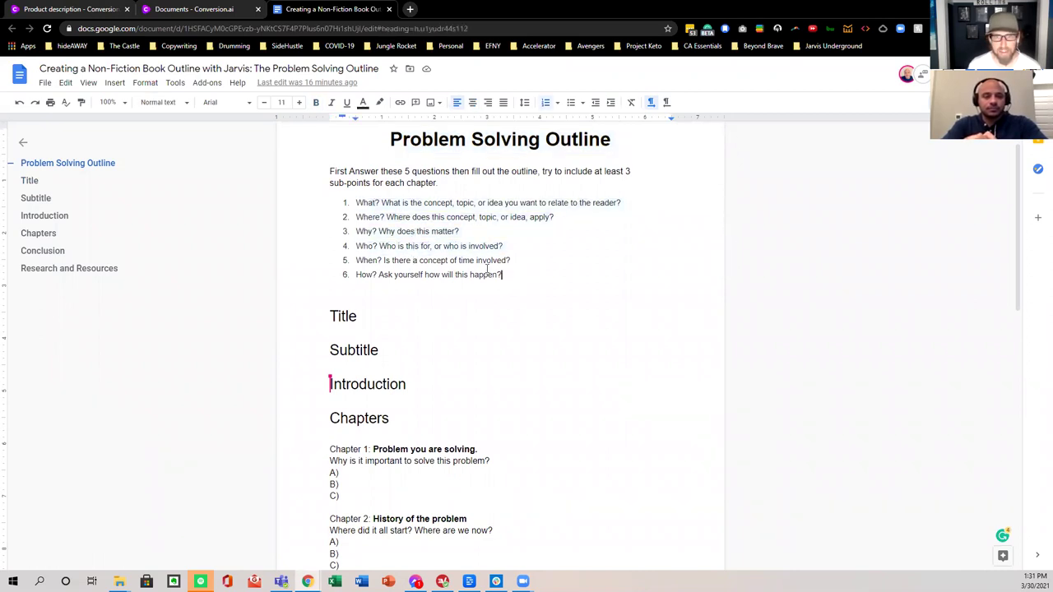
left_click_drag(498, 275, 328, 171)
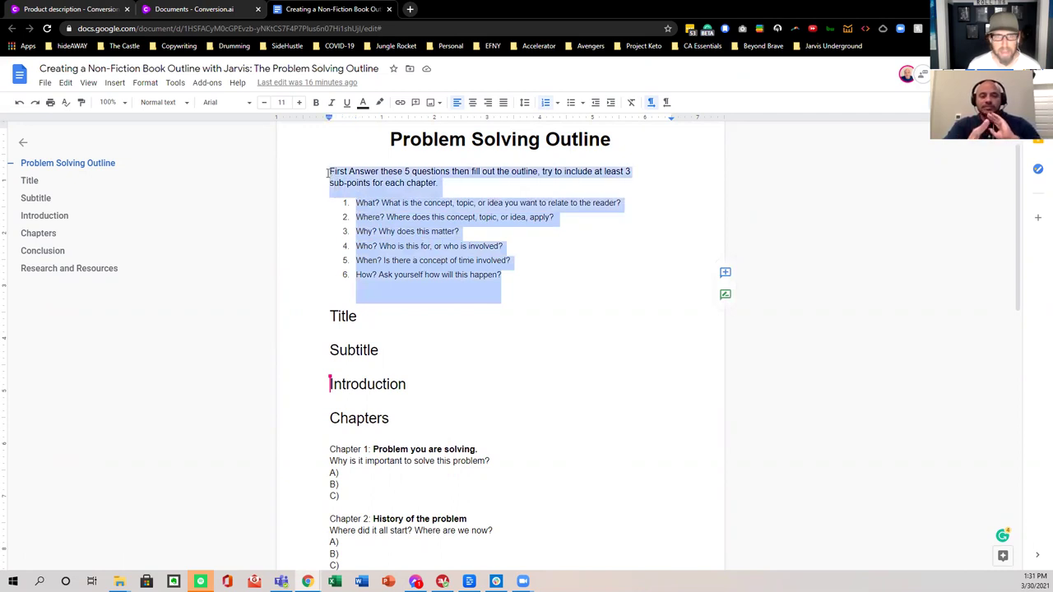
scroll(378, 240, "down", 1)
scroll(378, 240, "down", 1)
left_click(366, 206)
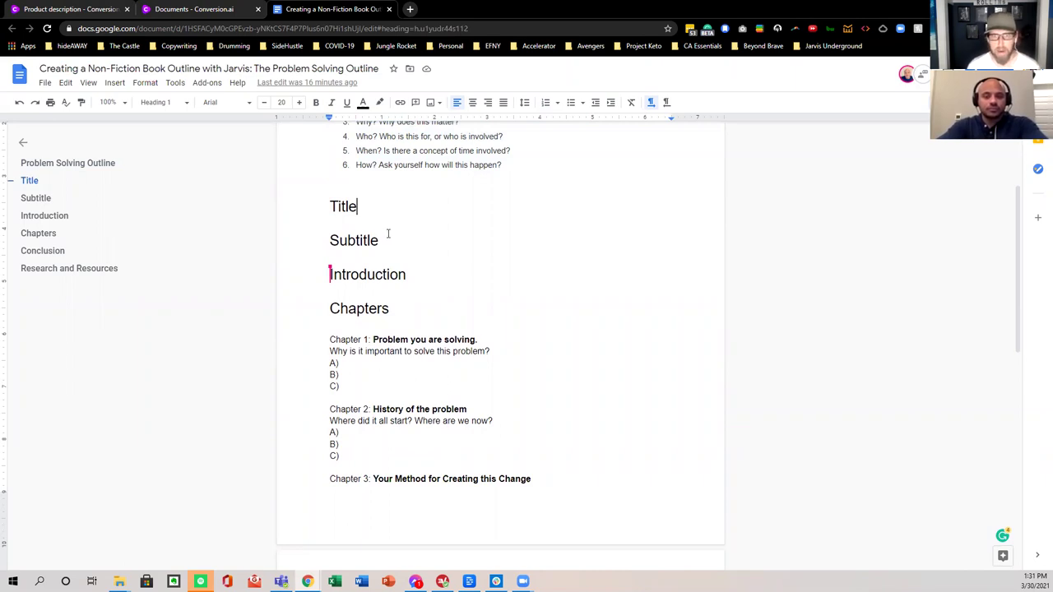
scroll(392, 239, "down", 2)
scroll(392, 238, "down", 1)
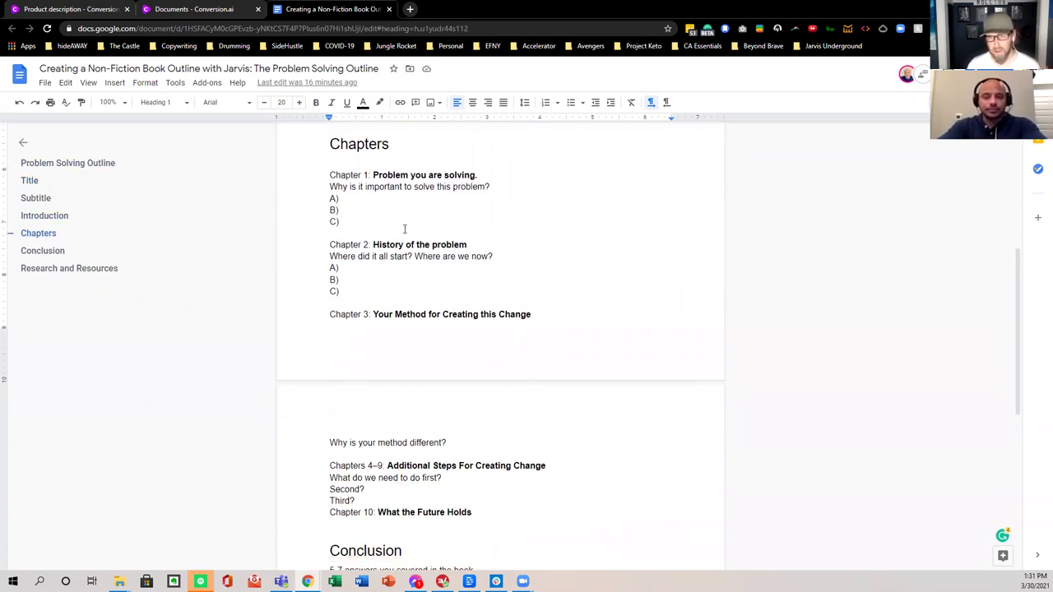
scroll(422, 236, "up", 4)
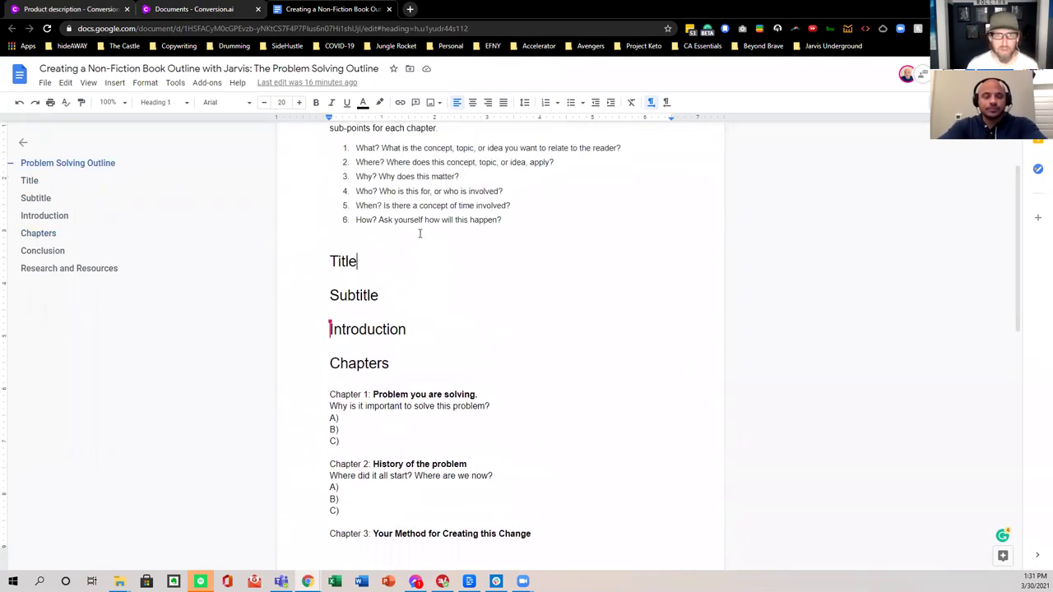
scroll(380, 264, "down", 2)
scroll(382, 262, "down", 1)
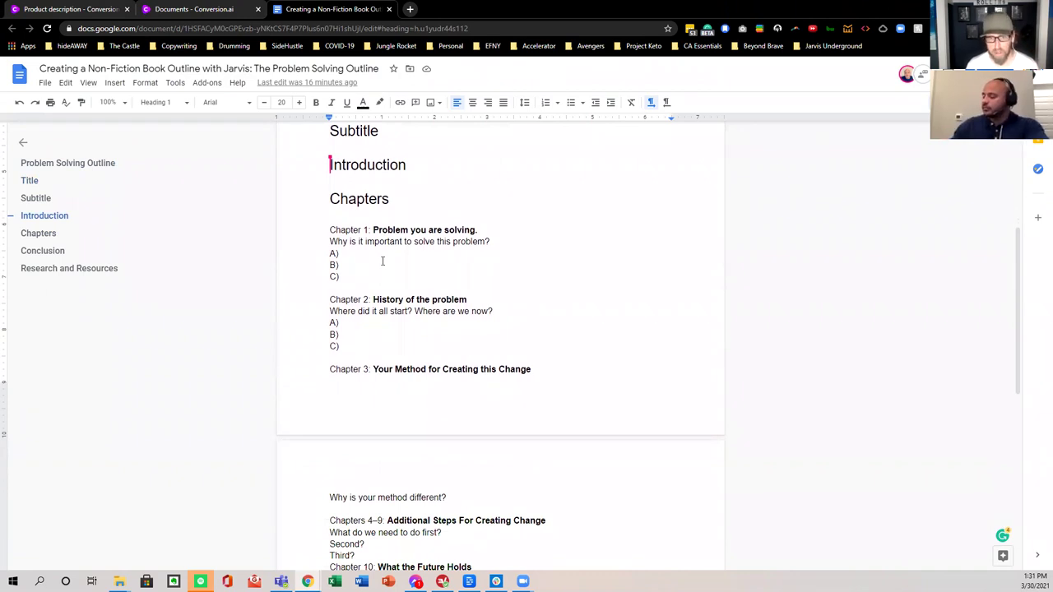
scroll(383, 262, "down", 1)
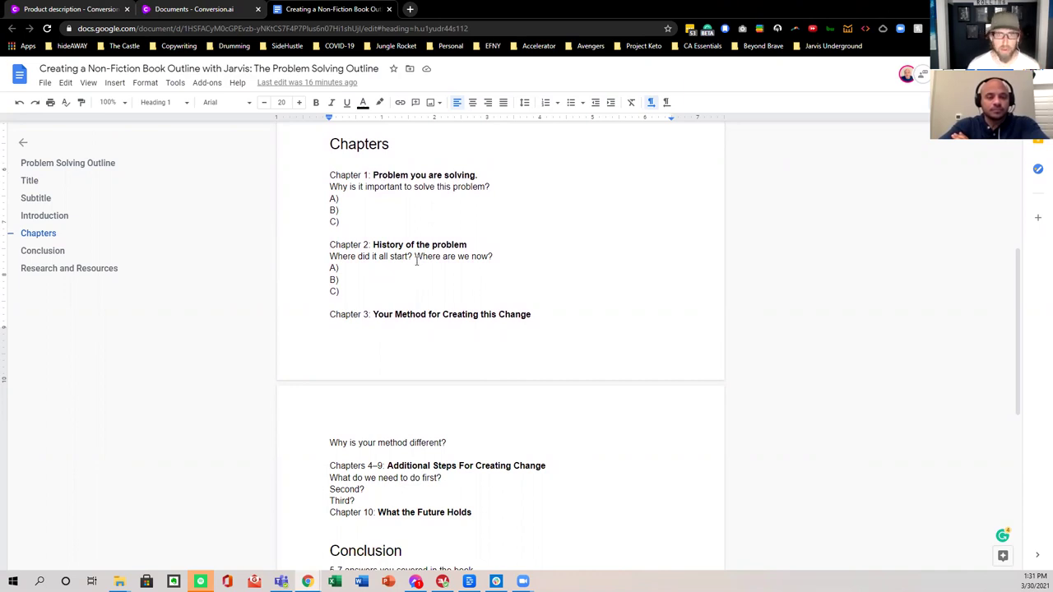
scroll(417, 261, "up", 5)
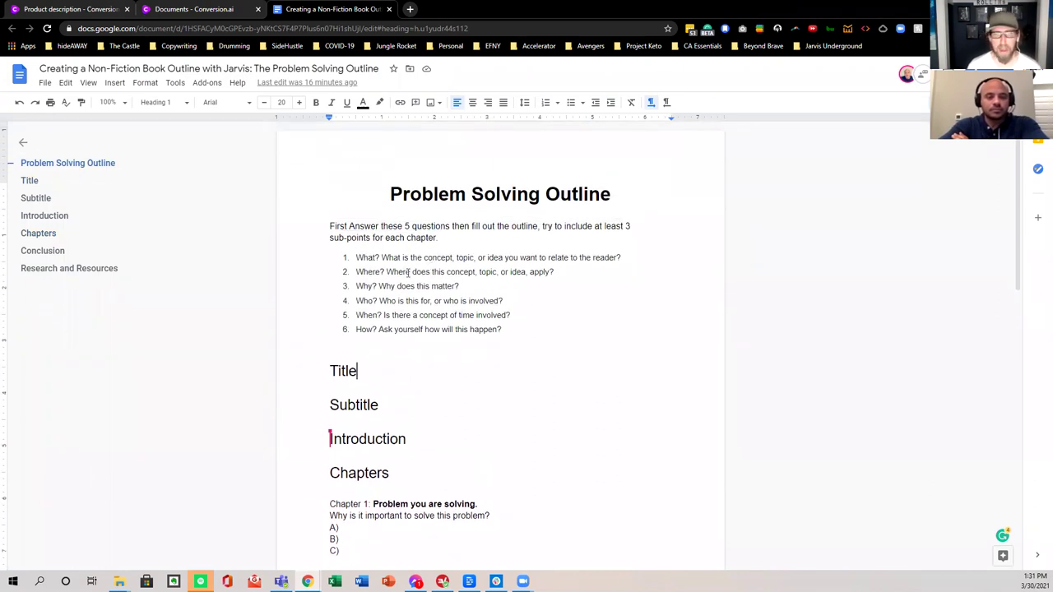
left_click(203, 8)
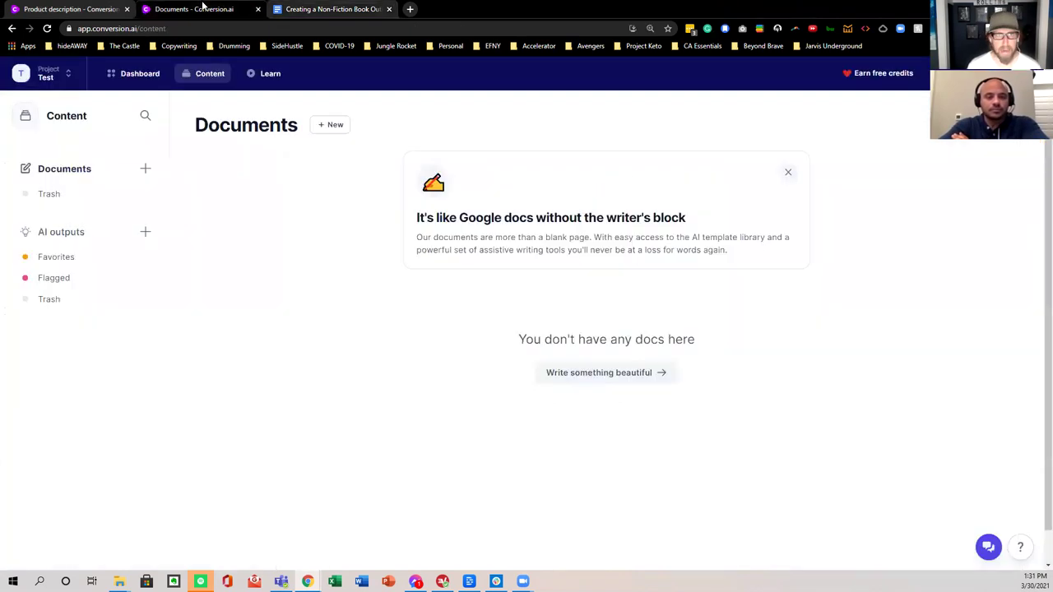
Step: Start a new Jarvis document from the Documents list
left_click(331, 125)
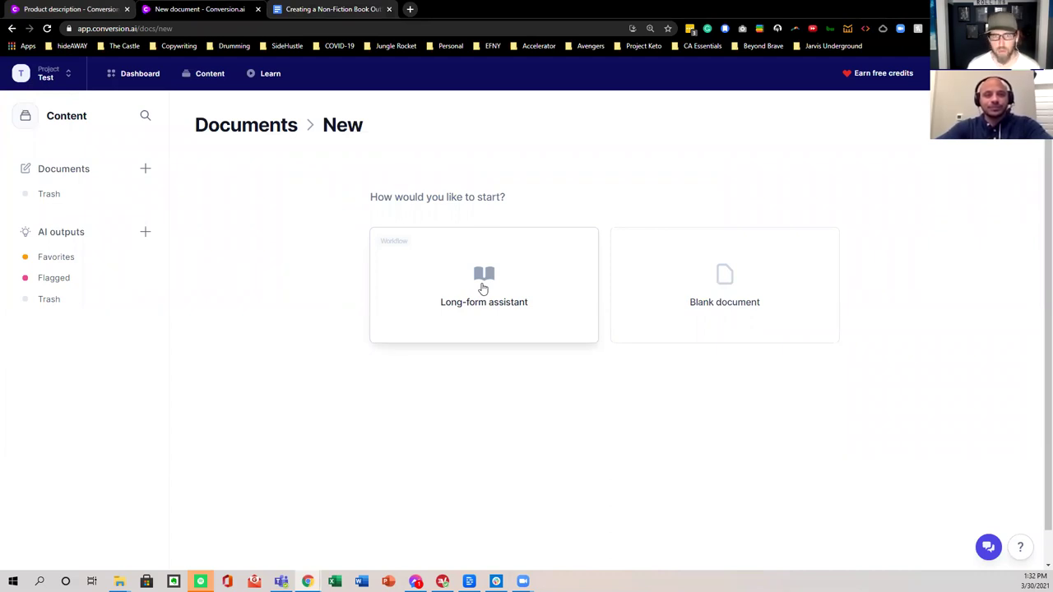
Step: Choose Long-form assistant, describe the content as 'How to become a rockstar drummer', and continue
left_click(483, 288)
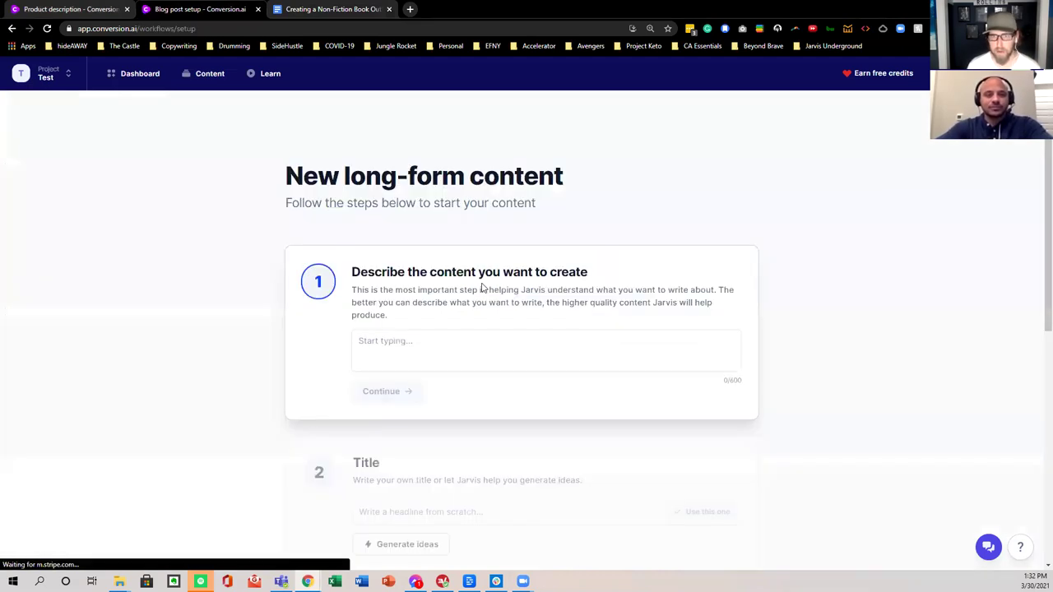
triple_click(347, 176)
left_click(388, 202)
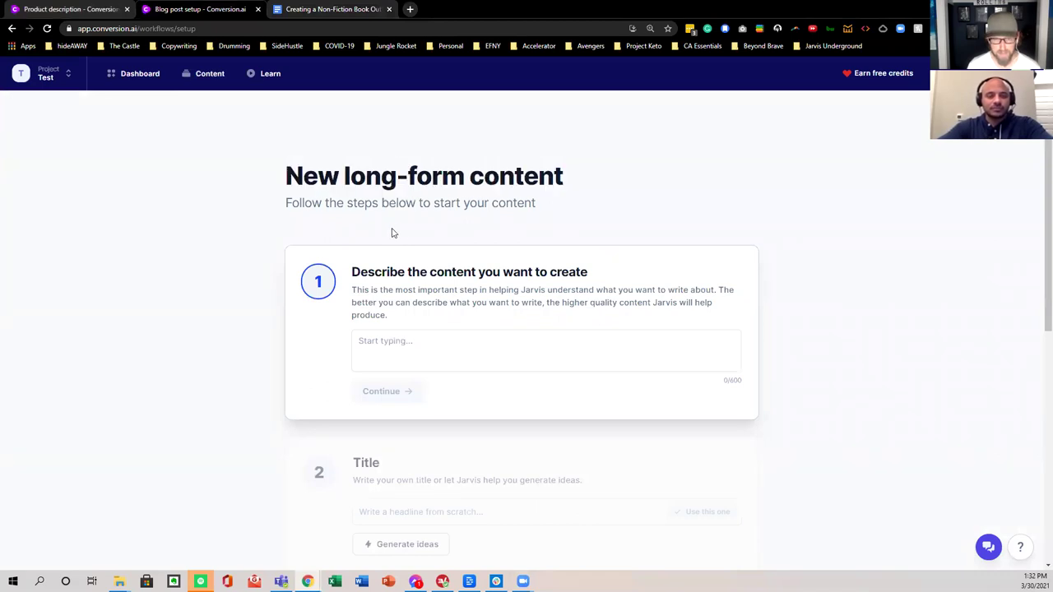
scroll(392, 246, "down", 1)
left_click(422, 283)
type("How")
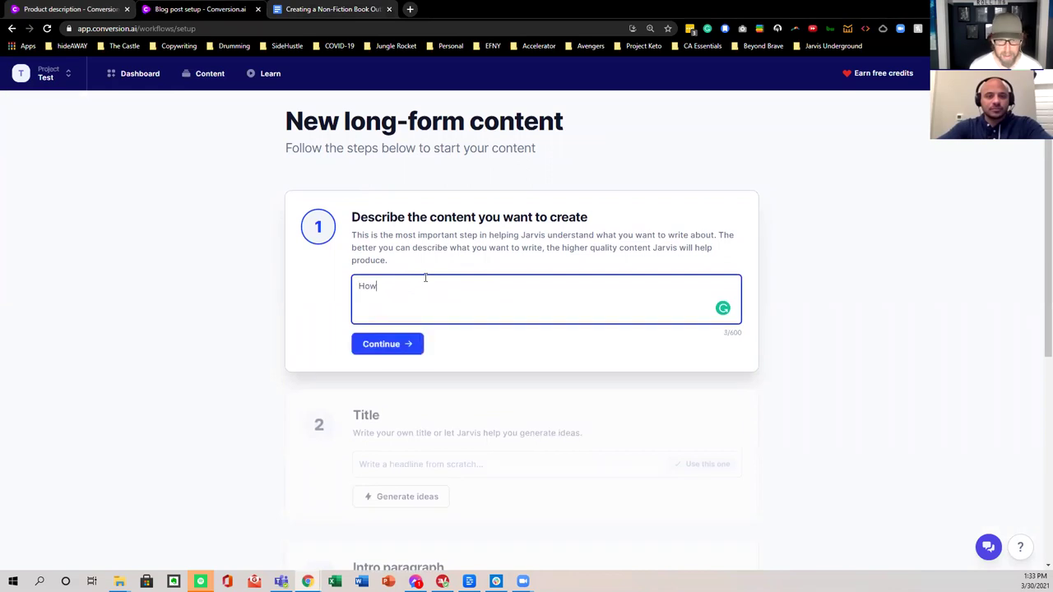
type(" tobec")
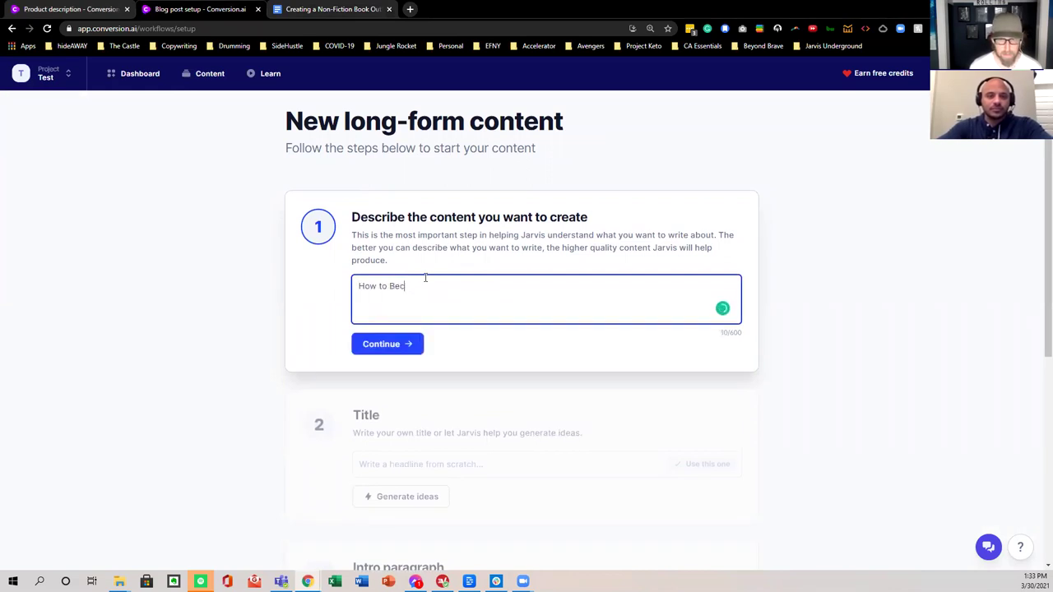
key("BackSpace")
key("BackSpace")
key("BackSpace")
type("become a")
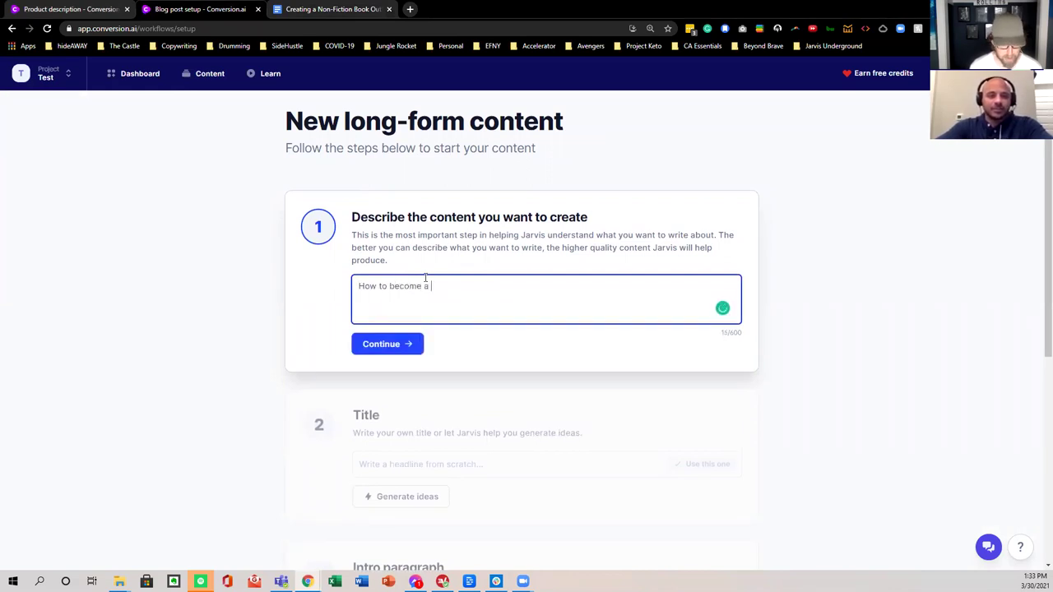
type(" rockstar drummer")
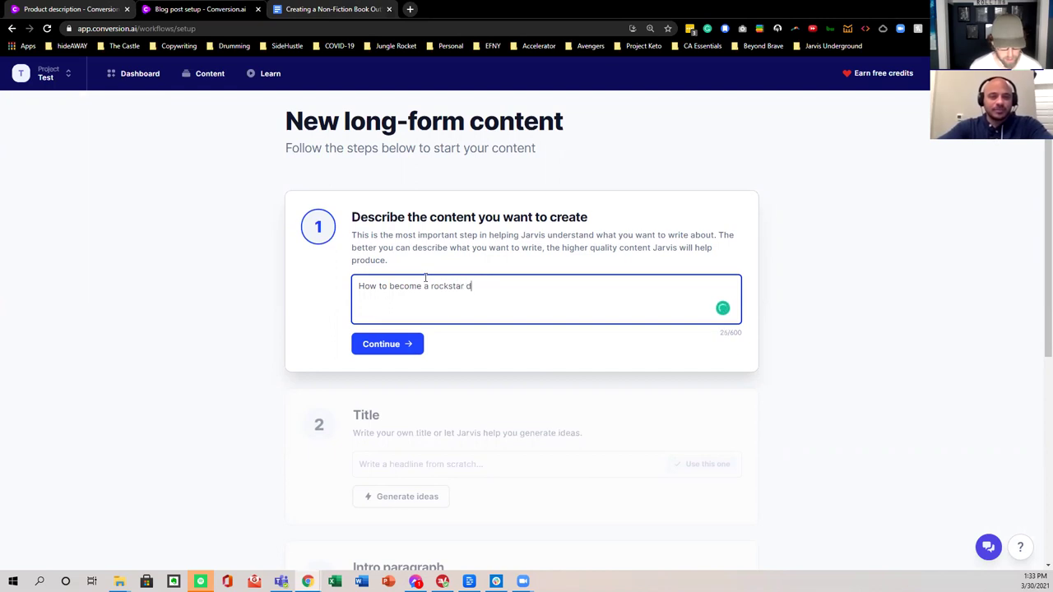
left_click(404, 344)
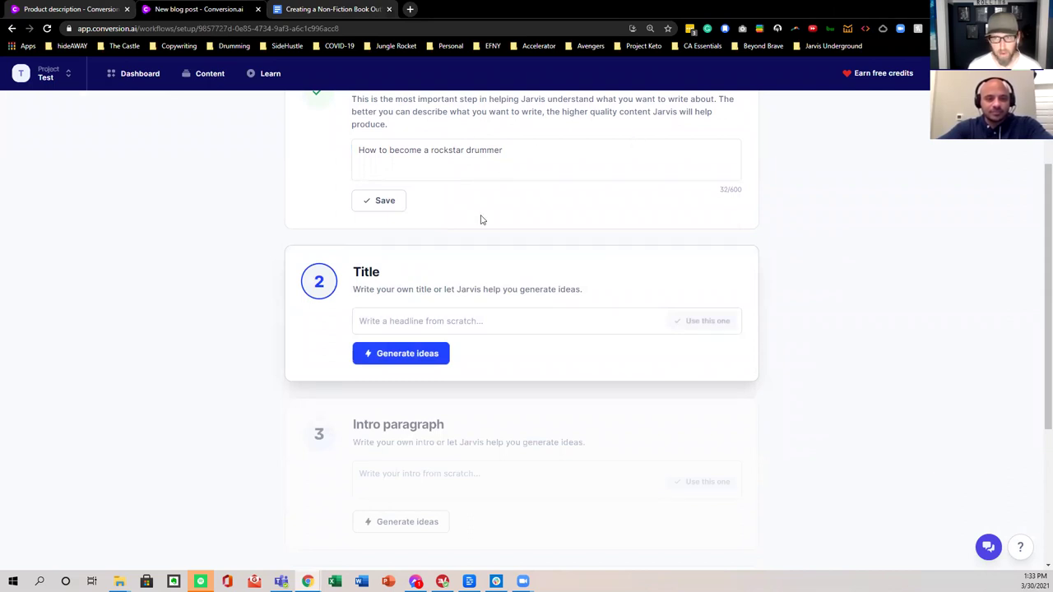
Step: Generate title ideas for the drumming post and look through them
left_click(401, 352)
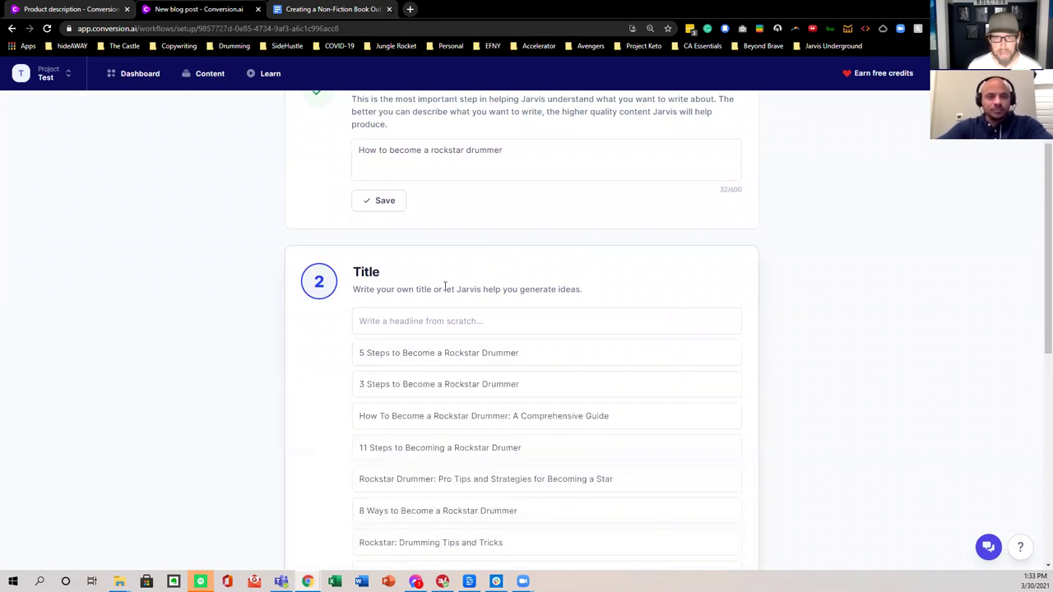
scroll(289, 244, "down", 1)
scroll(275, 245, "down", 1)
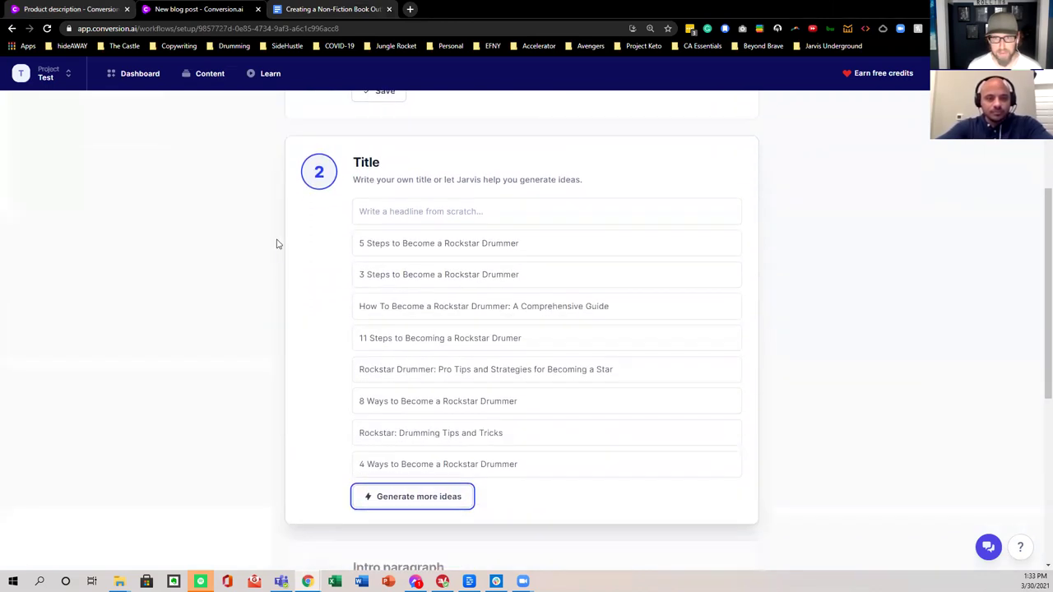
mouse_move(422, 306)
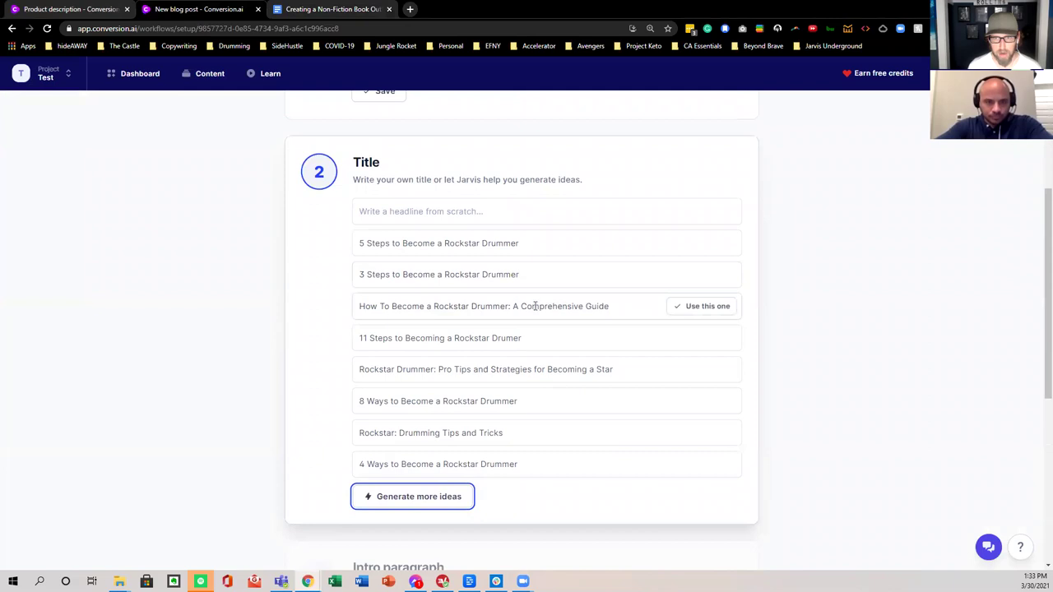
scroll(474, 329, "down", 1)
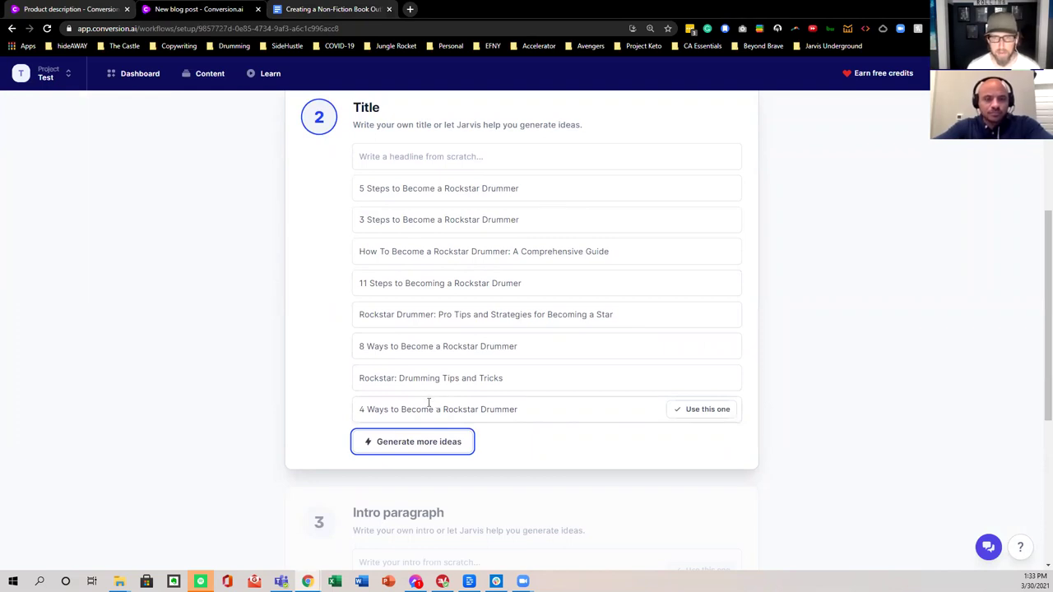
scroll(429, 400, "up", 1)
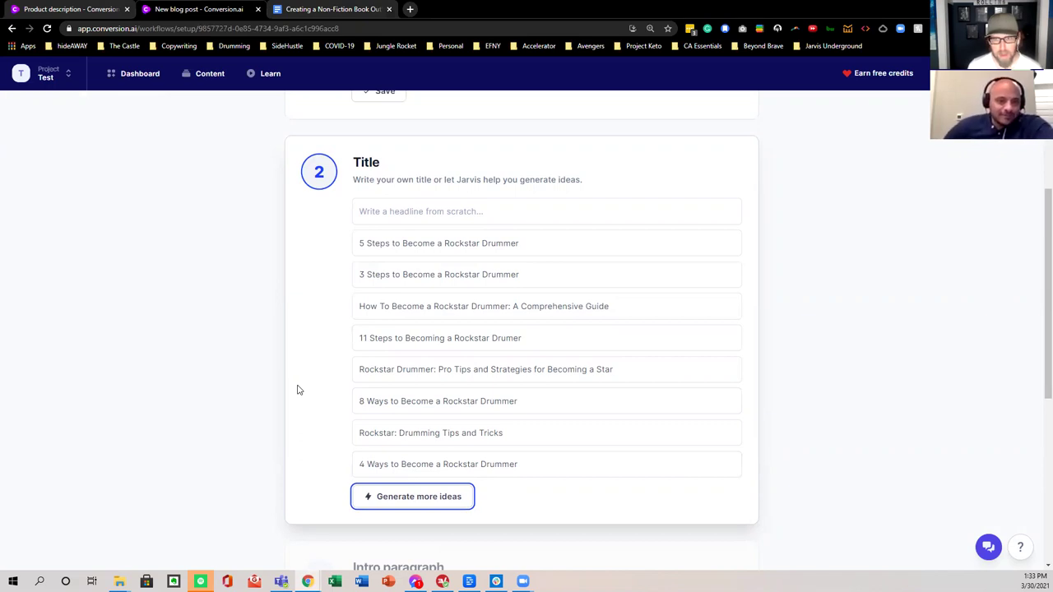
Step: Merge the '11 Steps' suggestion into the 'Rockstar:' title to read 'Rockstar: 11 Steps to Becoming a Drumming God'
left_click(431, 338)
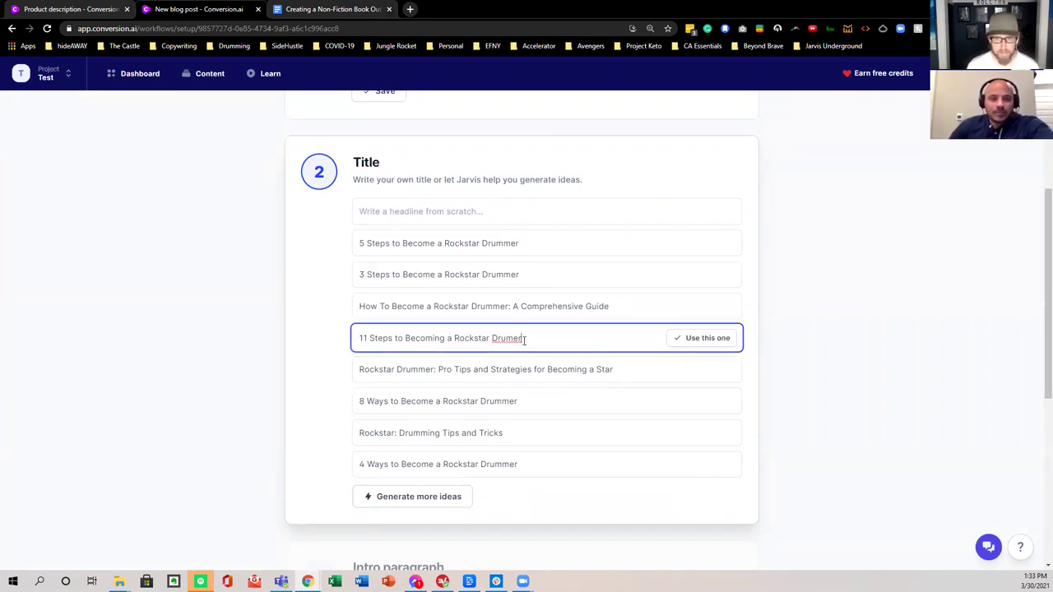
type("m")
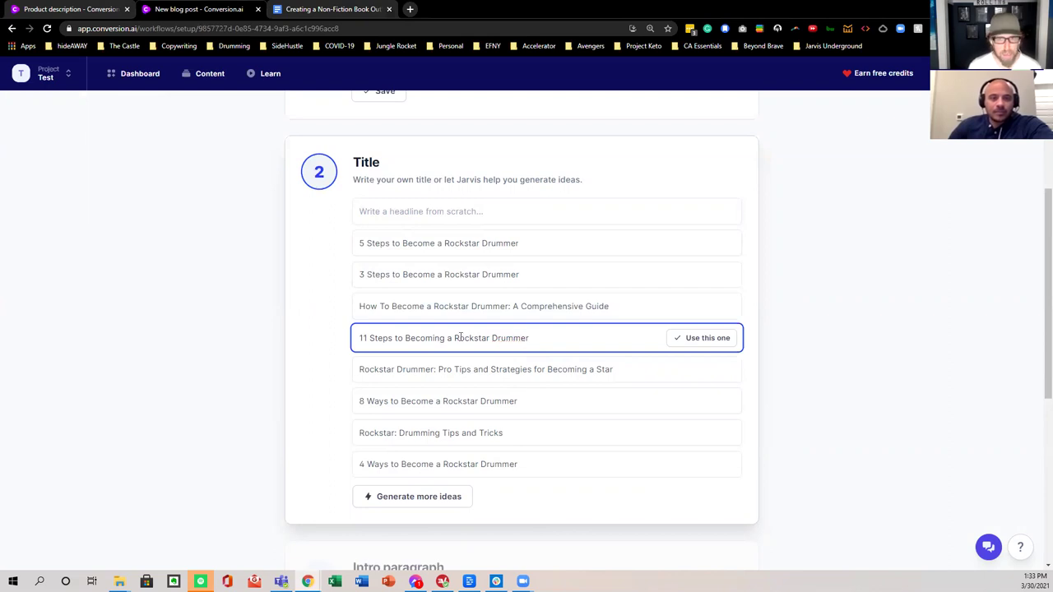
triple_click(456, 337)
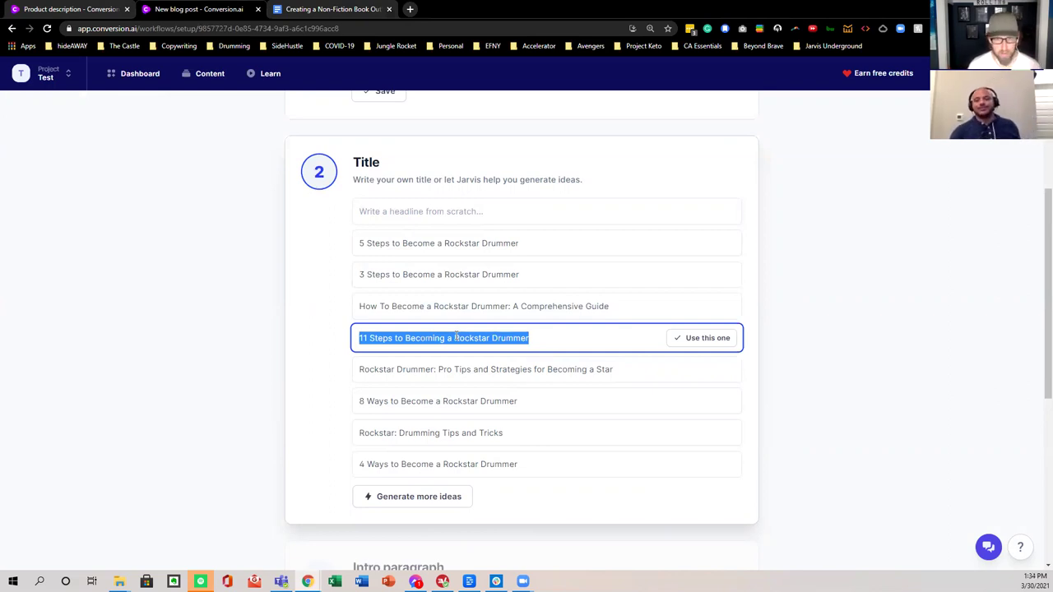
left_click(459, 337)
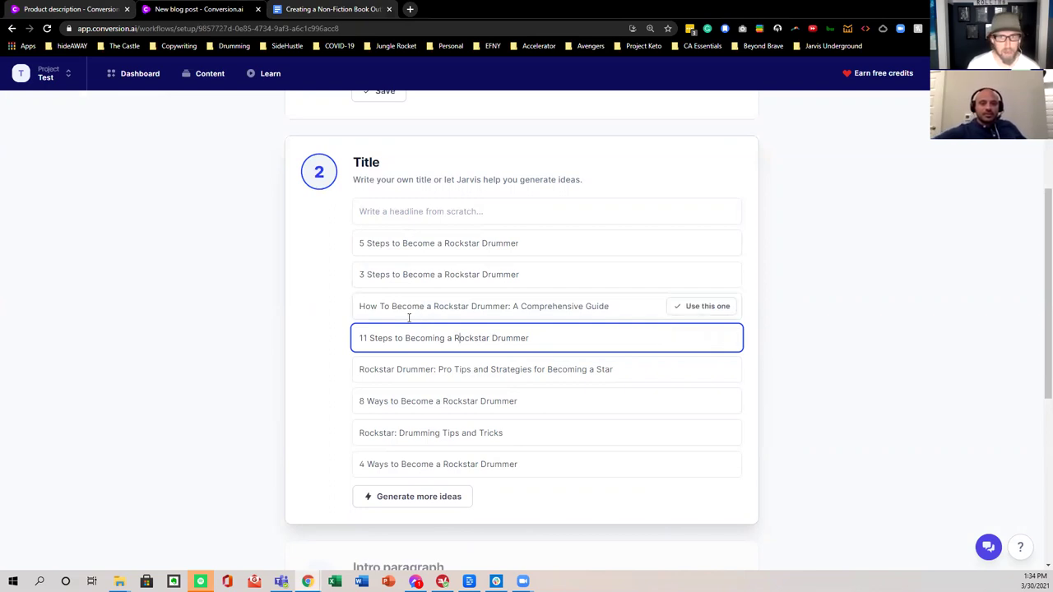
triple_click(365, 338)
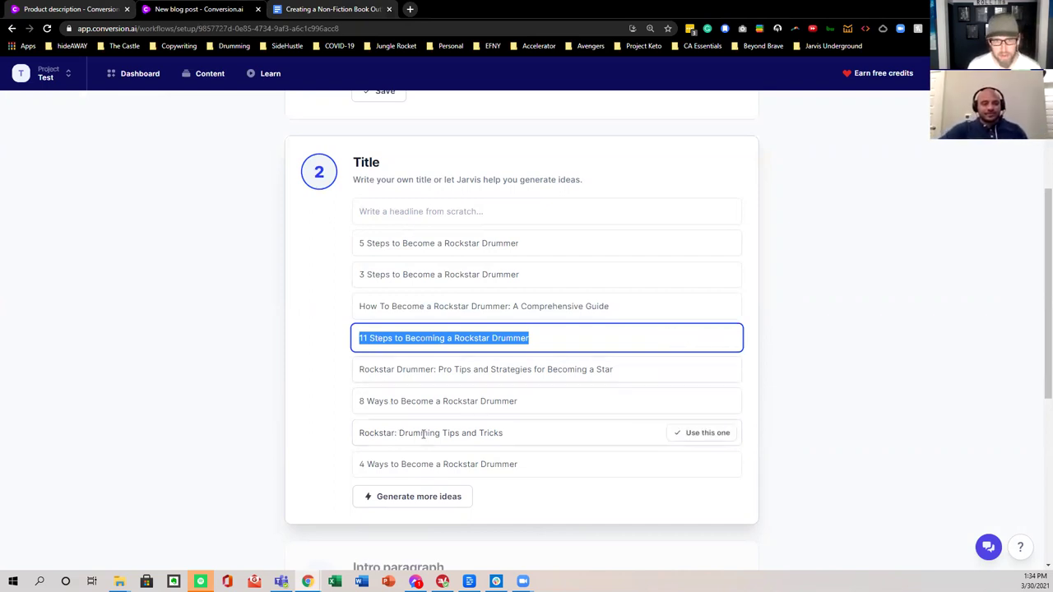
triple_click(374, 338)
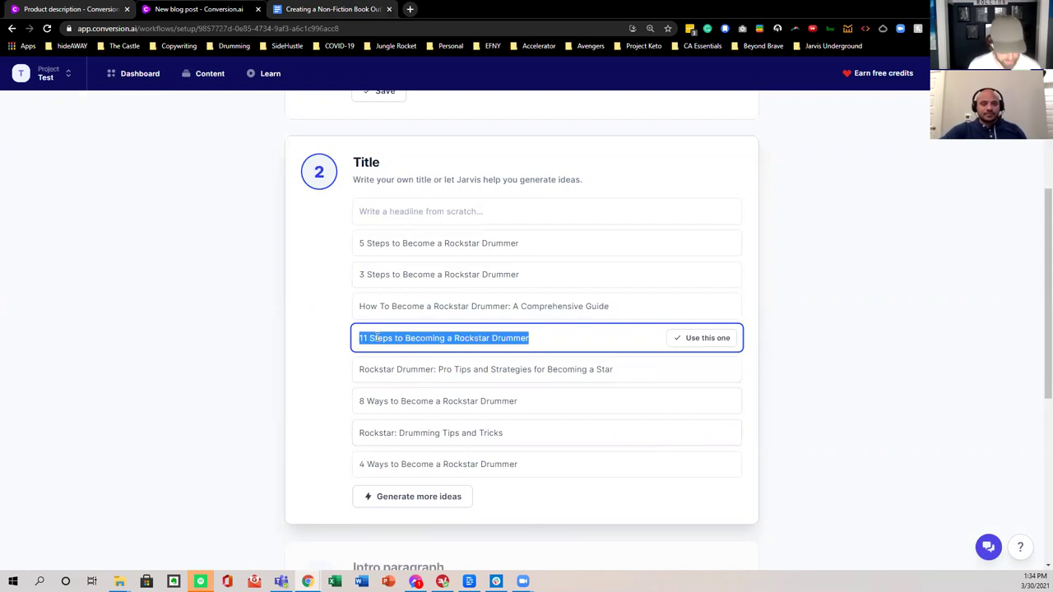
key("ctrl+c")
left_click(399, 432)
key("ctrl+v")
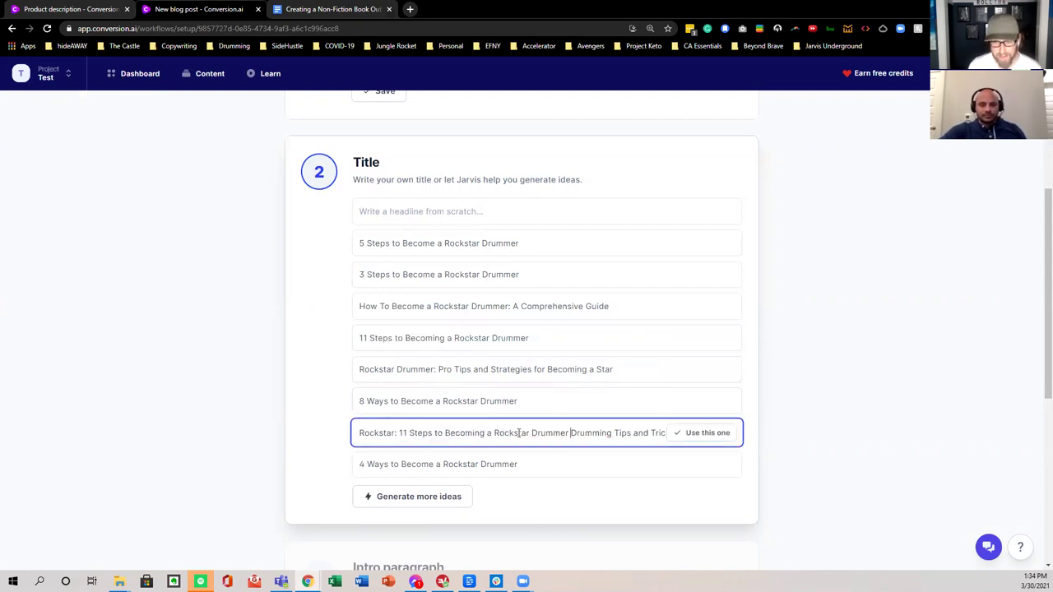
left_click_drag(495, 432, 689, 437)
key("BackSpace")
type("Drumming ")
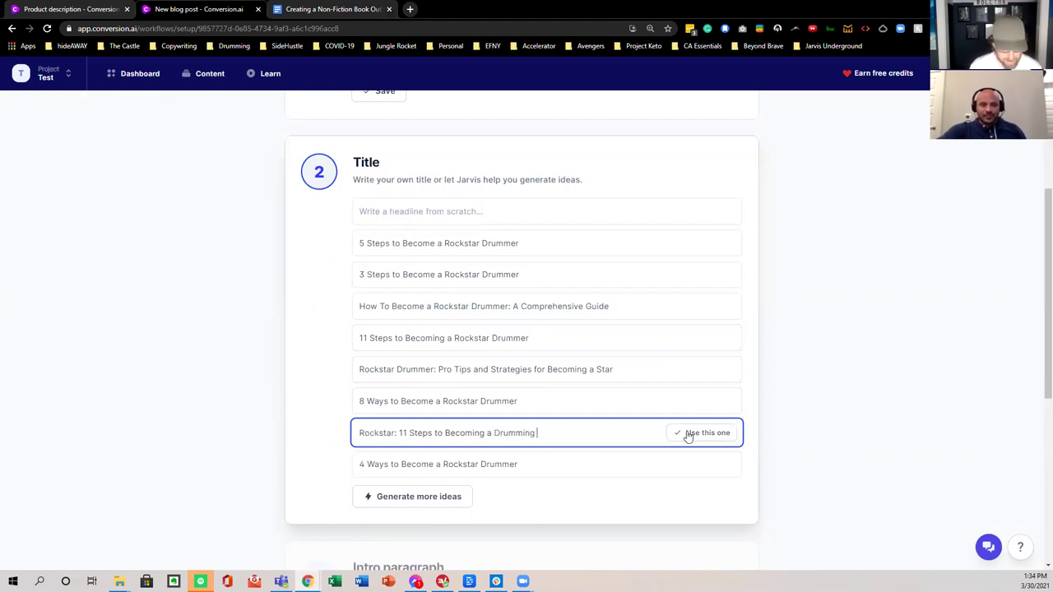
type("God")
Step: Accept the combined title and generate intro paragraph suggestions to review
left_click(689, 434)
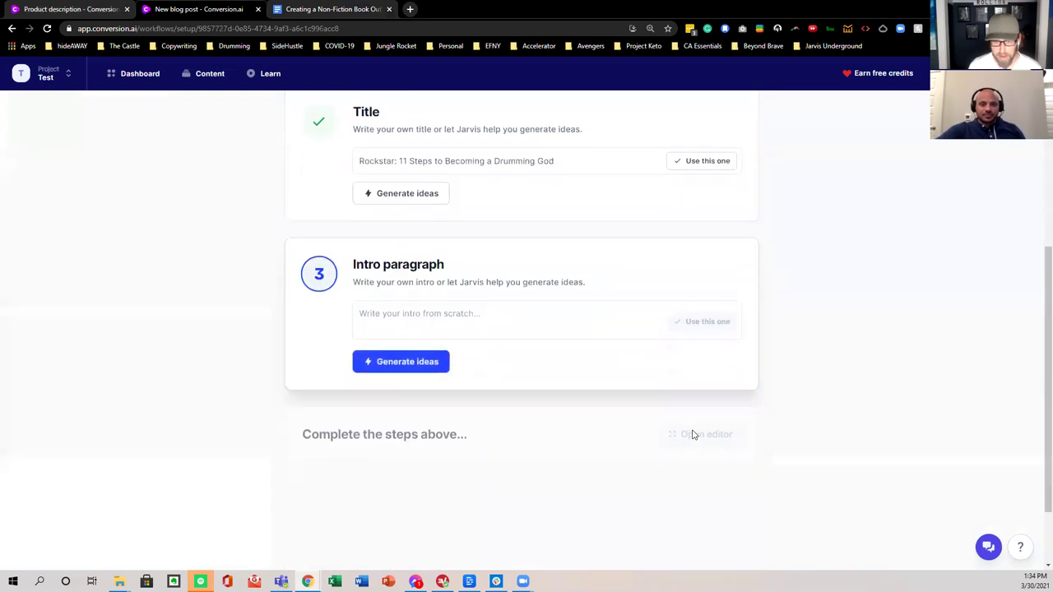
left_click(400, 354)
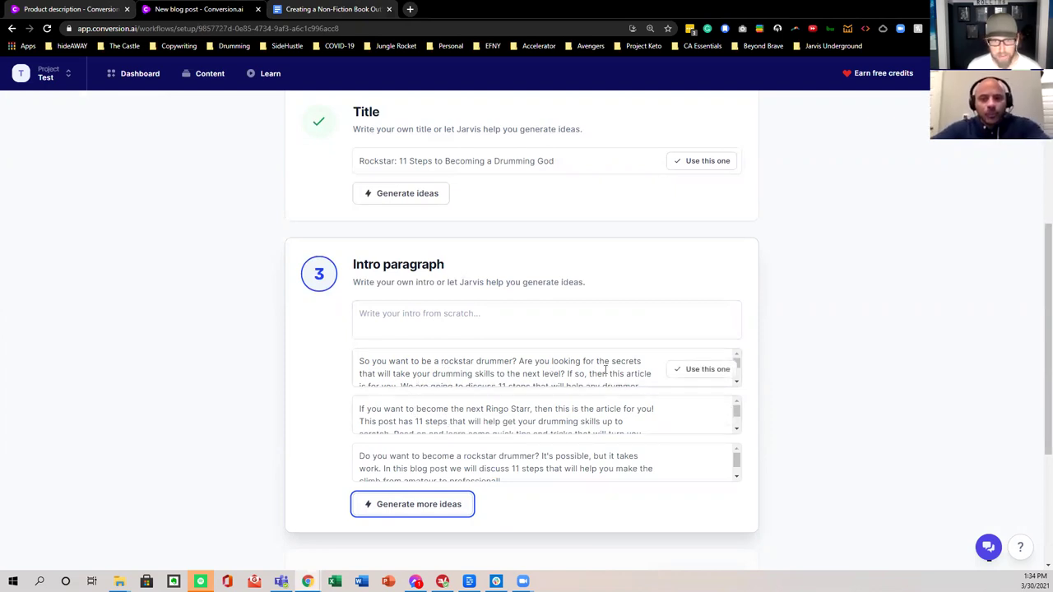
scroll(609, 374, "down", 3)
scroll(612, 377, "up", 3)
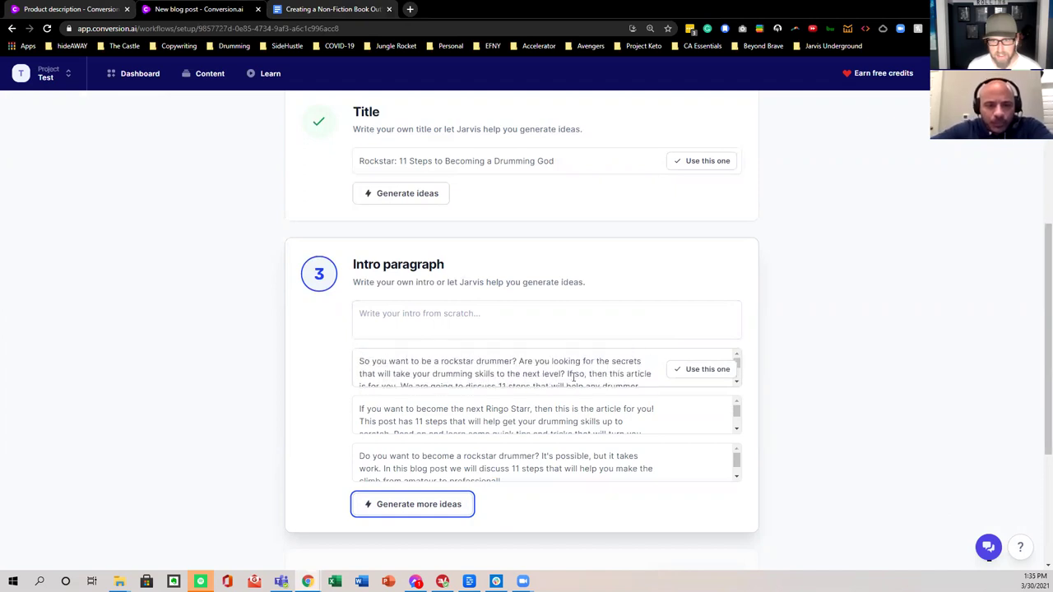
scroll(547, 367, "down", 2)
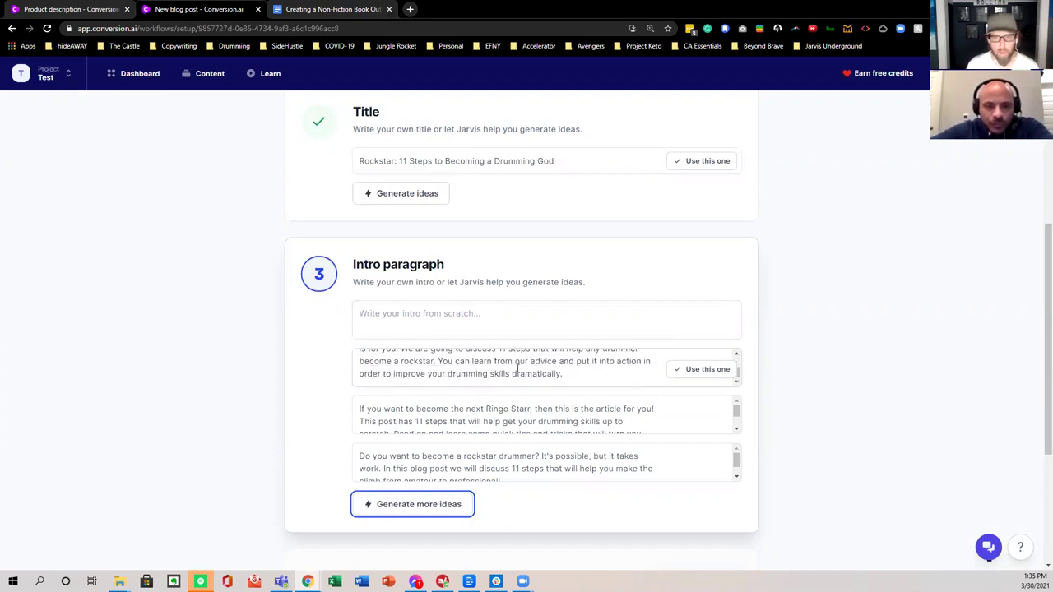
scroll(516, 374, "down", 1)
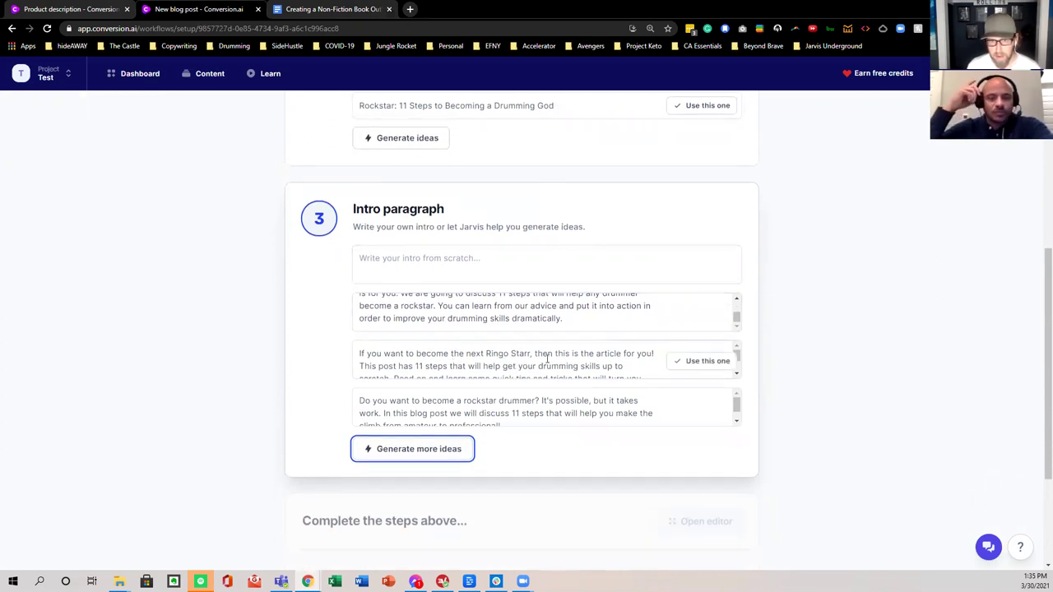
scroll(547, 359, "down", 2)
scroll(490, 404, "down", 2)
scroll(498, 402, "up", 2)
scroll(449, 360, "up", 2)
scroll(448, 360, "down", 2)
scroll(449, 359, "up", 2)
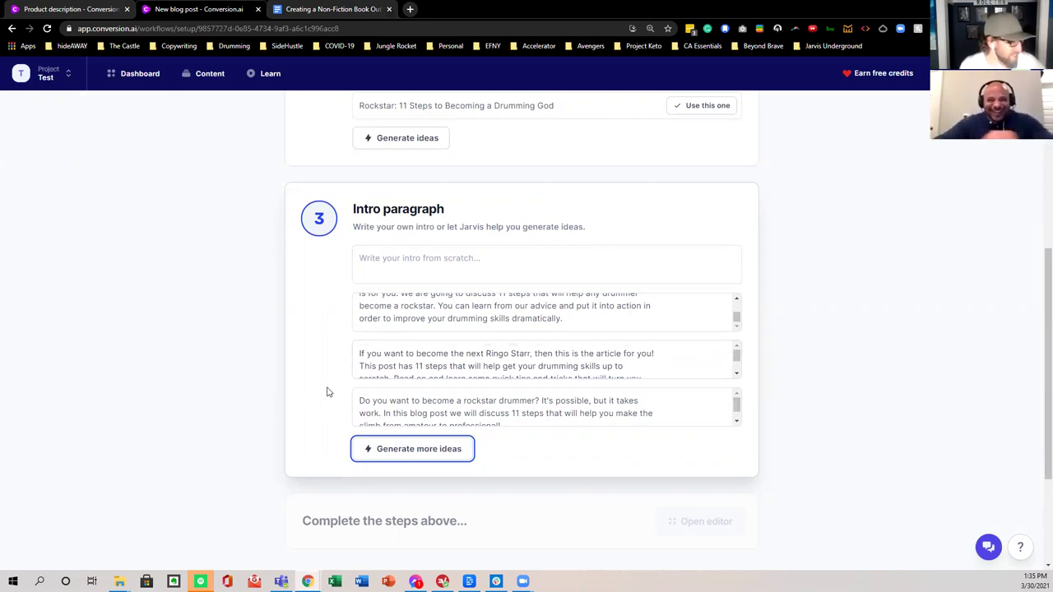
Step: Pick the intro beginning 'So you want to be a rockstar drummer?'
mouse_move(534, 409)
scroll(531, 406, "down", 1)
scroll(532, 406, "up", 1)
scroll(520, 406, "down", 1)
scroll(477, 367, "up", 3)
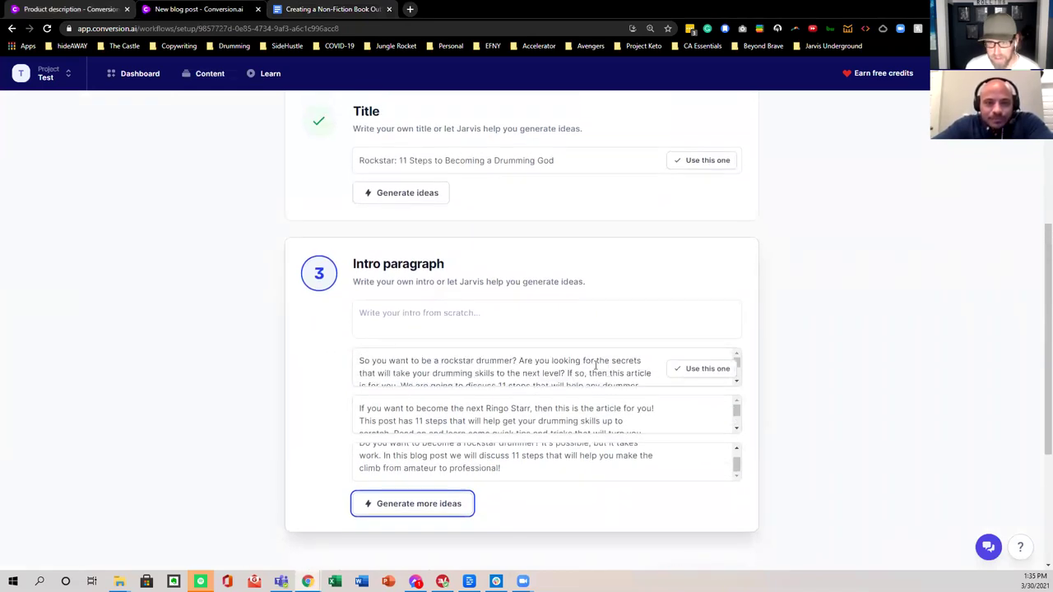
left_click(705, 369)
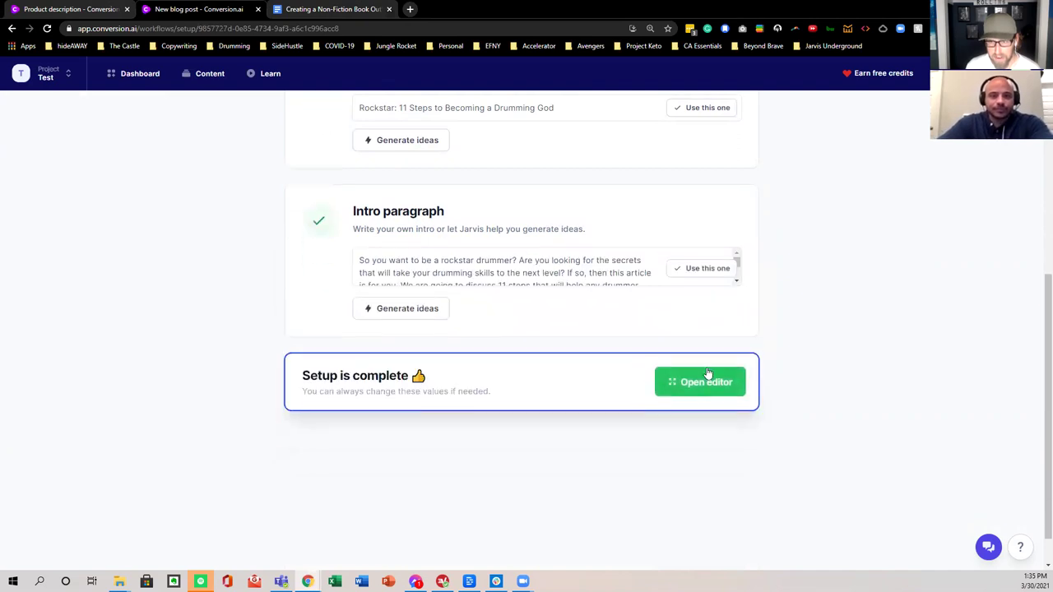
Step: Open the post in the editor with the AIDA Framework template panel beside it
left_click(733, 343)
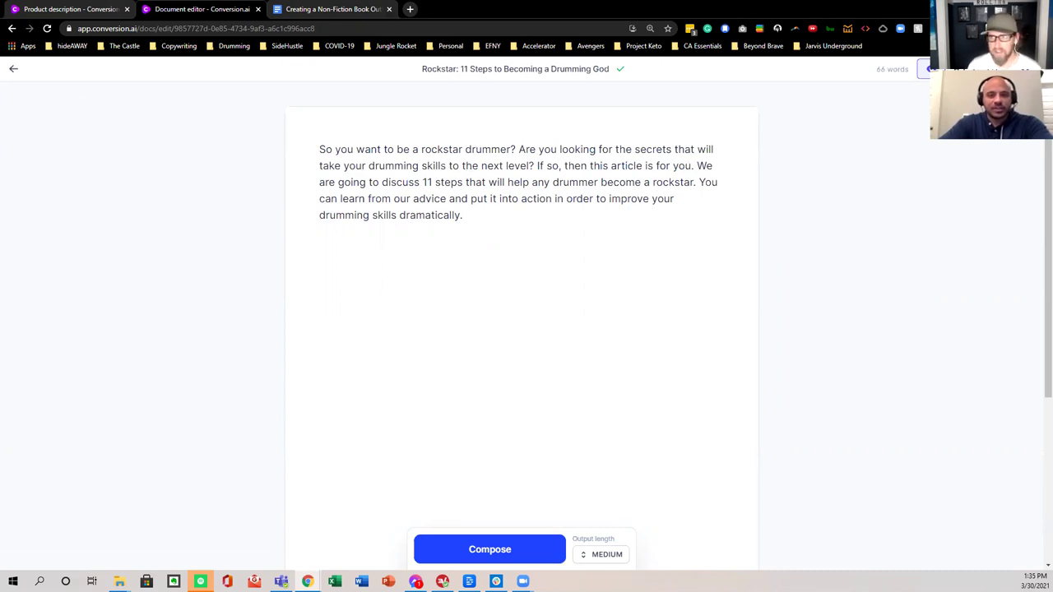
left_click(926, 68)
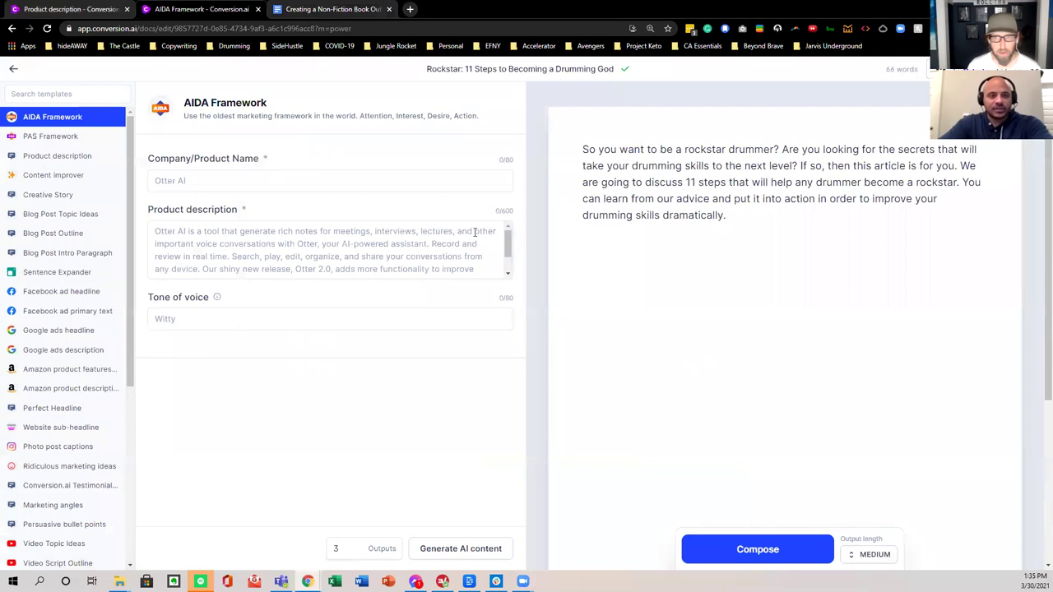
left_click(580, 149)
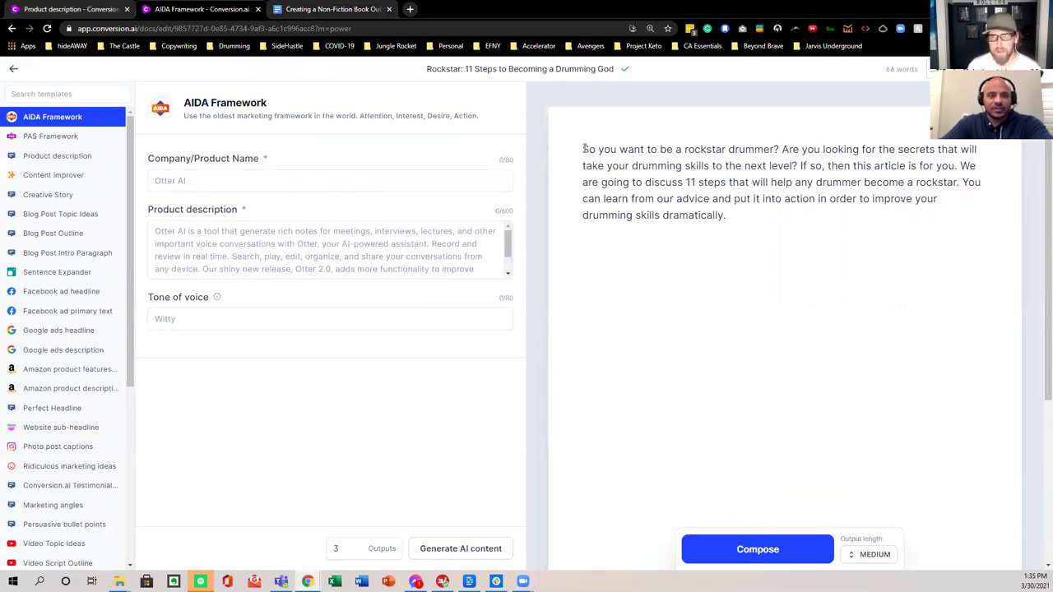
Step: Replace the Document settings content description with the full intro paragraph
left_click(564, 70)
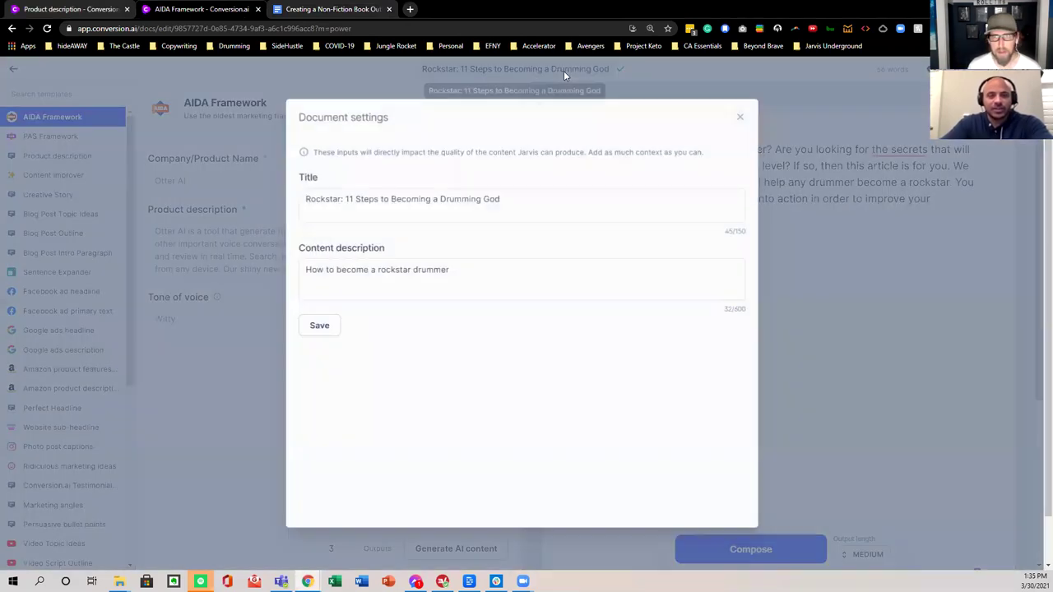
triple_click(417, 197)
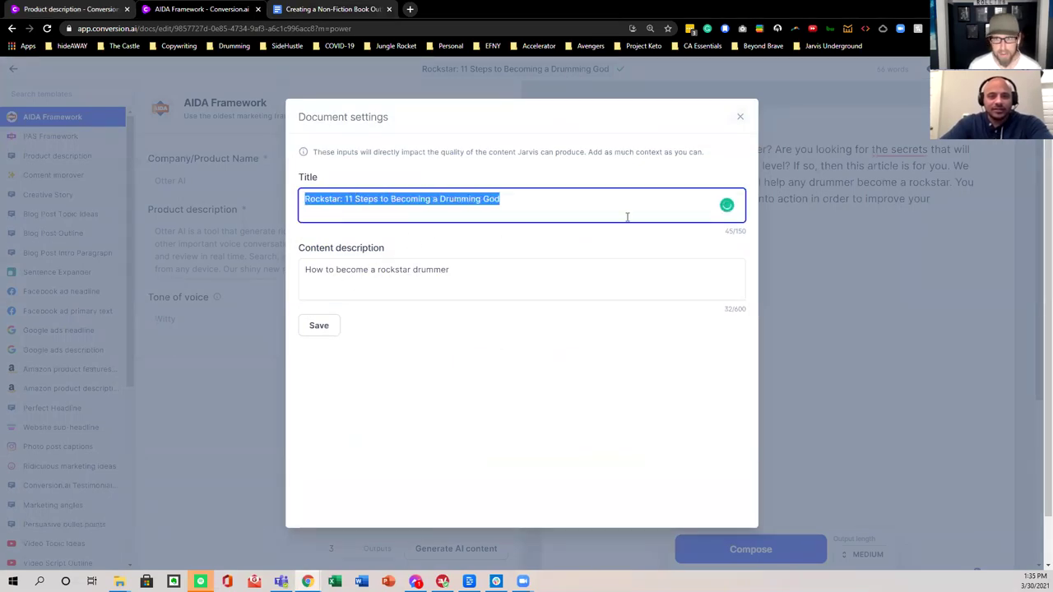
left_click(804, 190)
triple_click(665, 165)
left_click(565, 70)
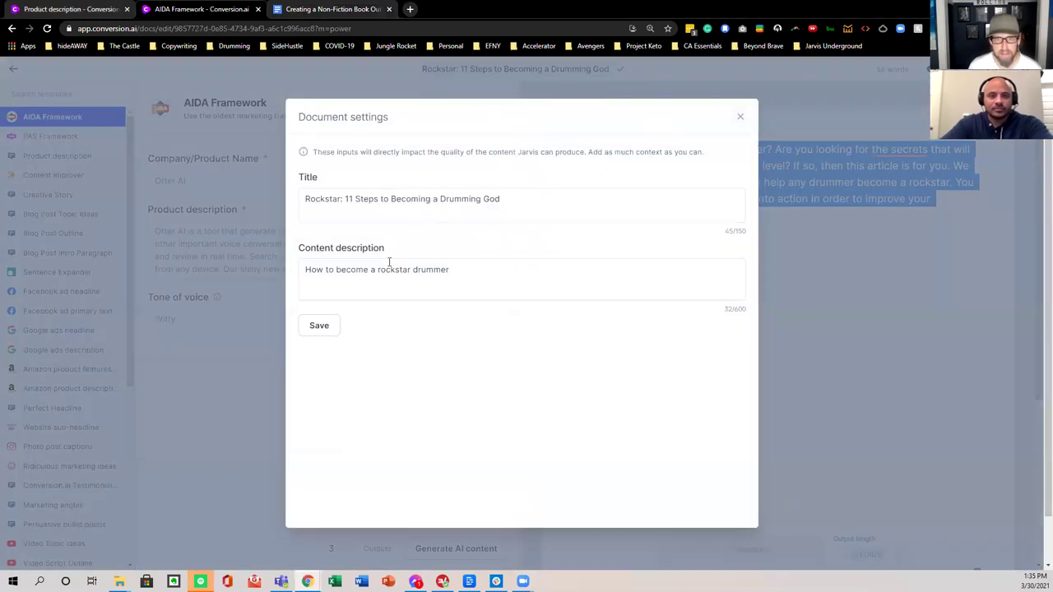
double_click(387, 270)
key("ctrl+a")
key("ctrl+v")
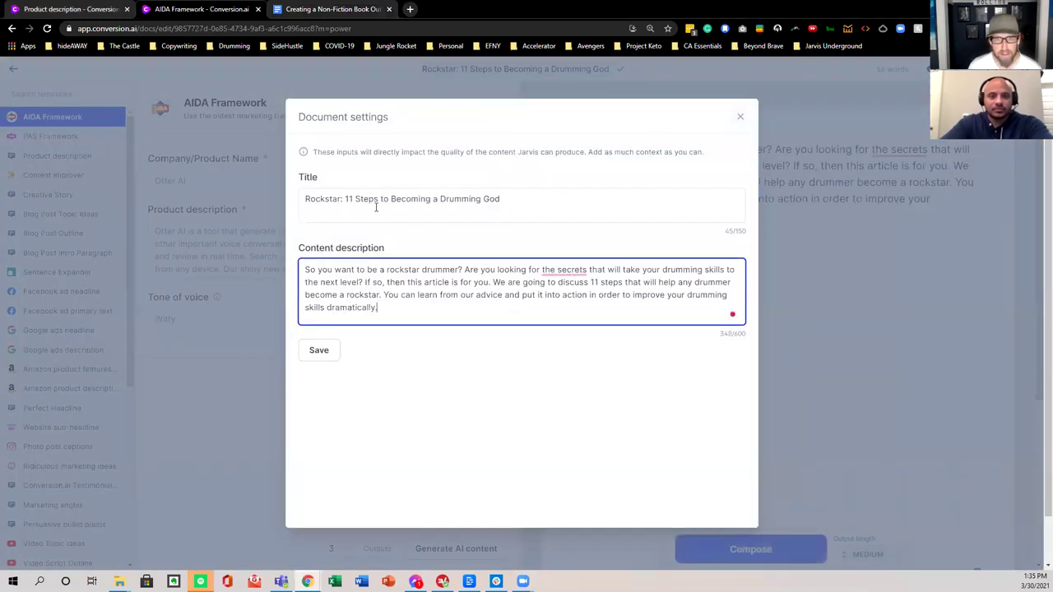
Step: Compose the section after the intro, producing 'Step One: Get a Good Drum Kit'
triple_click(376, 201)
left_click(875, 242)
left_click(733, 216)
left_click(796, 553)
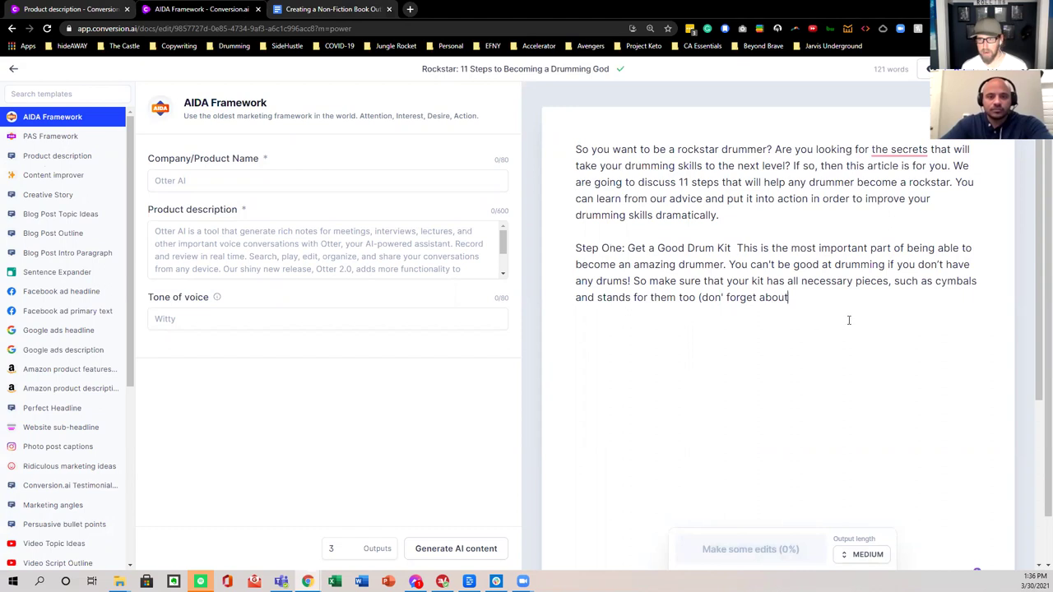
Step: Drop 'the' before 'secrets' in the intro and keep the generated Step One paragraph
left_click(782, 248)
left_click(895, 181)
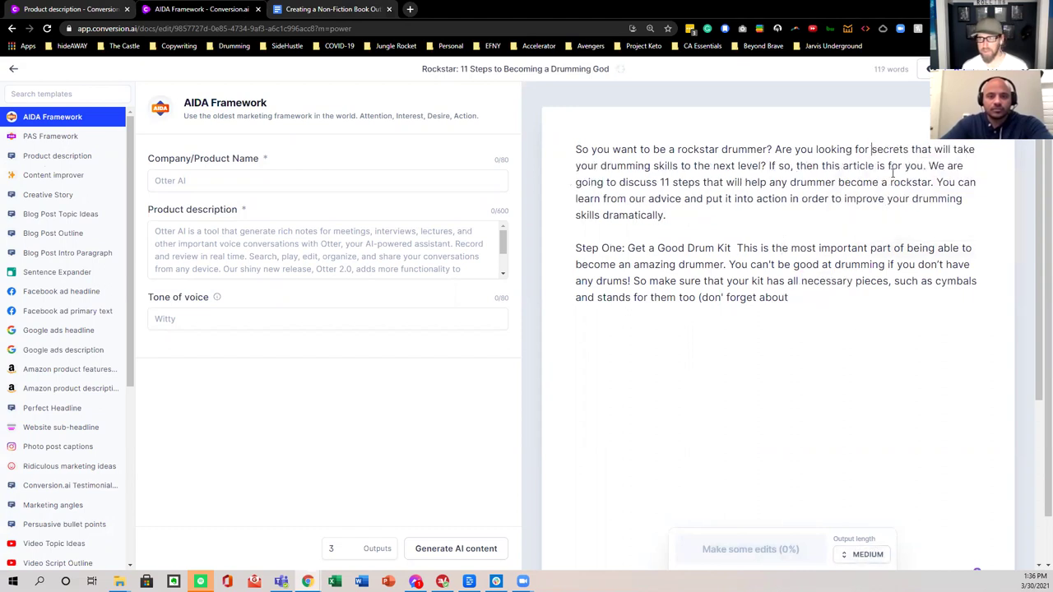
left_click_drag(789, 298, 554, 241)
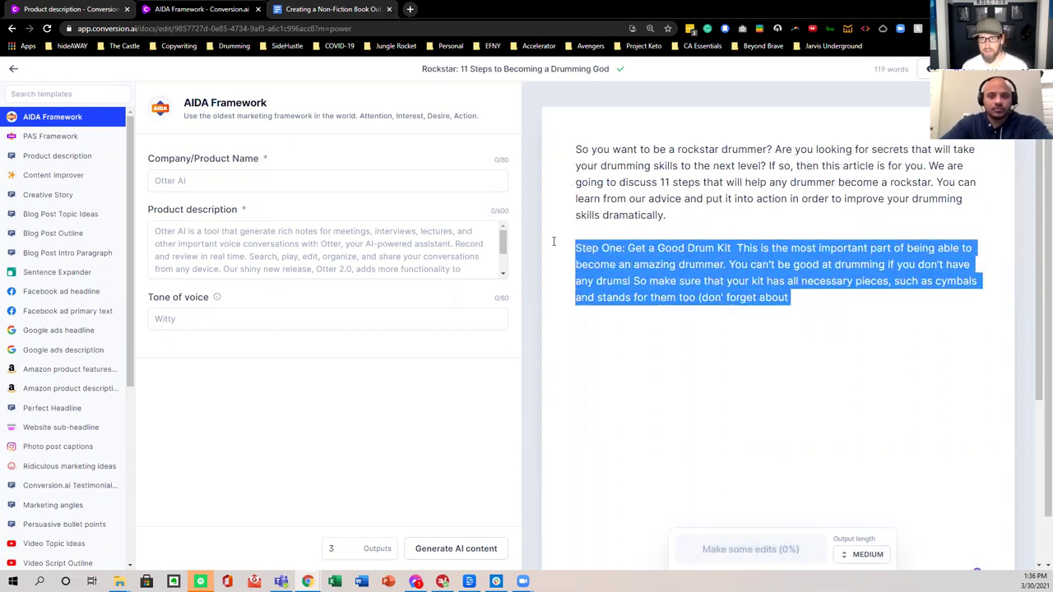
left_click(556, 237)
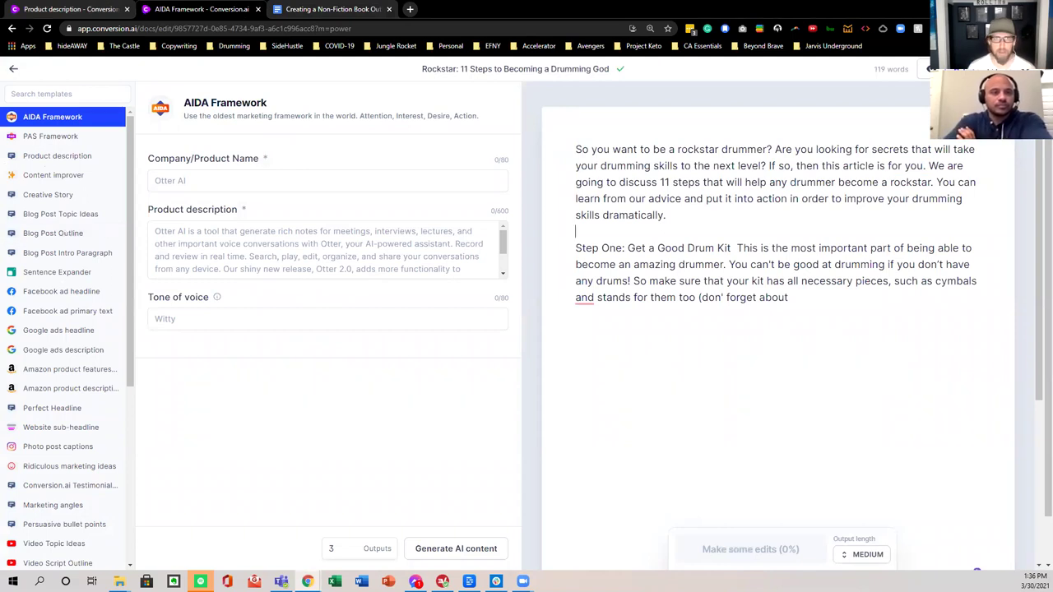
Step: Switch between Jarvis and the Google Docs outline to review its Chapters section
left_click(278, 11)
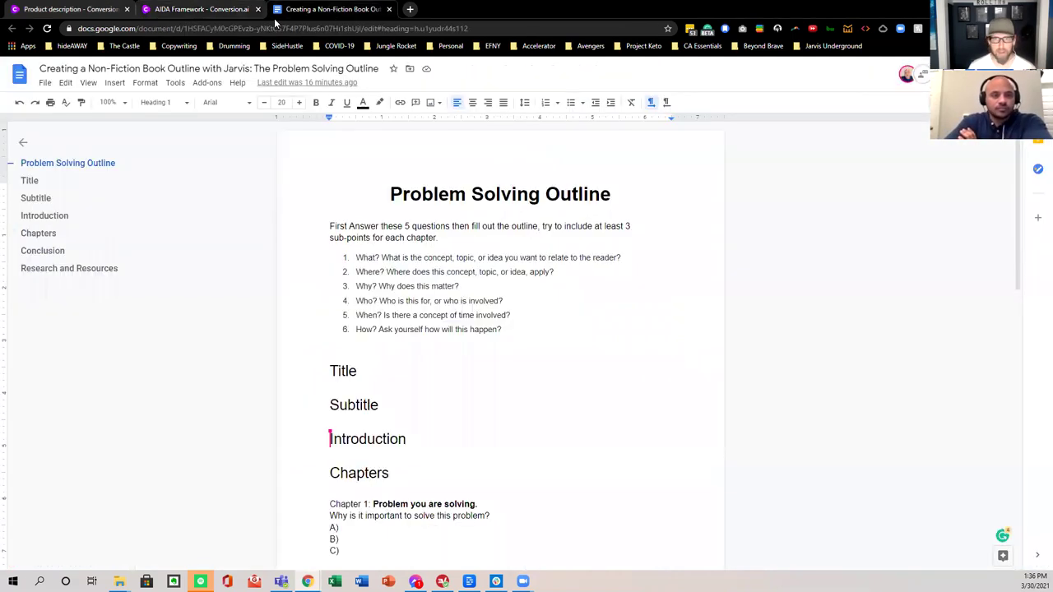
left_click(230, 12)
left_click(533, 72)
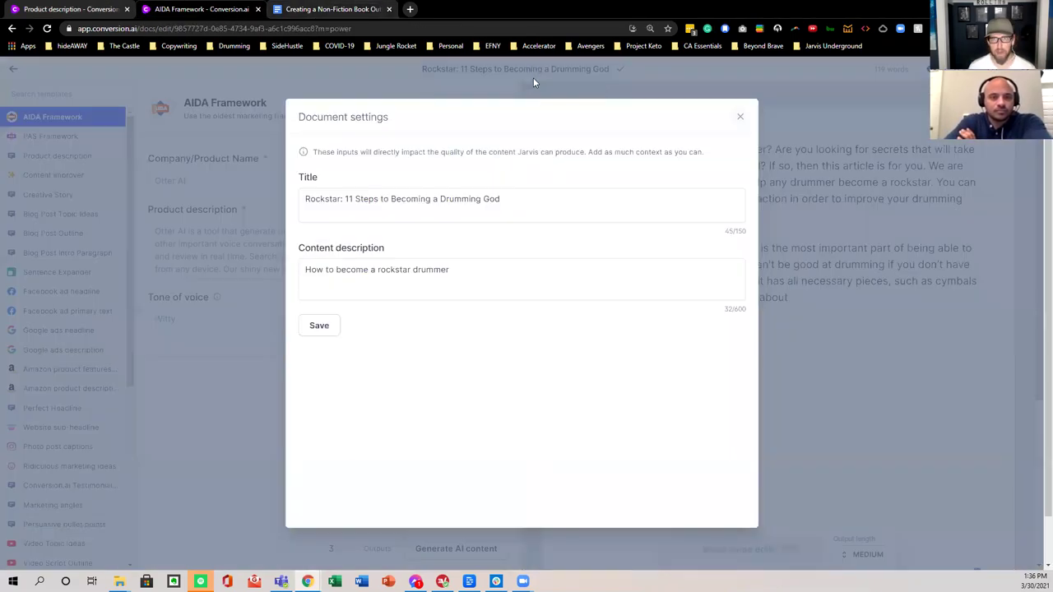
left_click(533, 77)
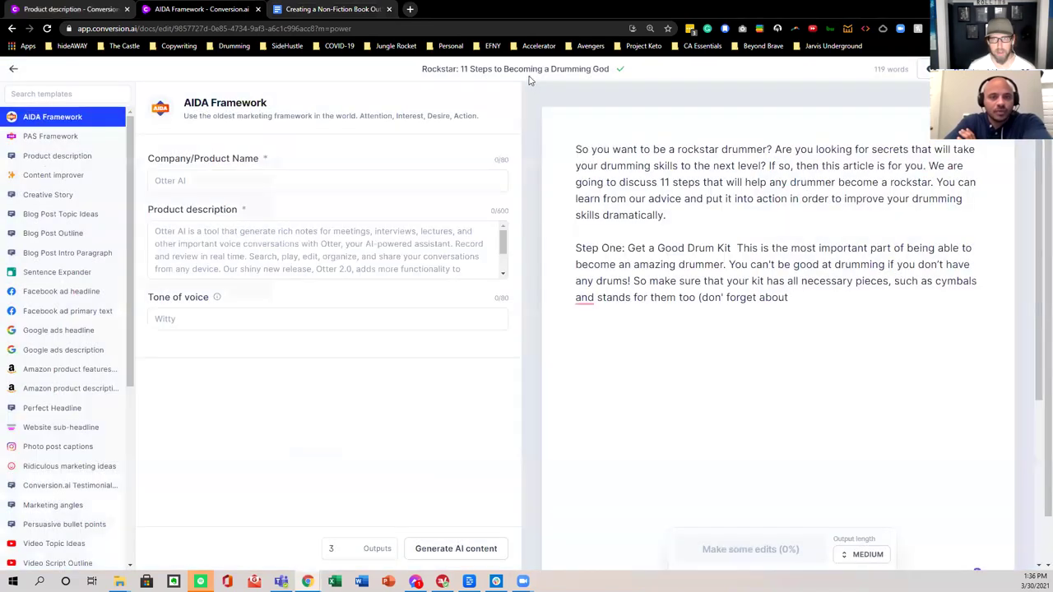
left_click(278, 11)
left_click(213, 9)
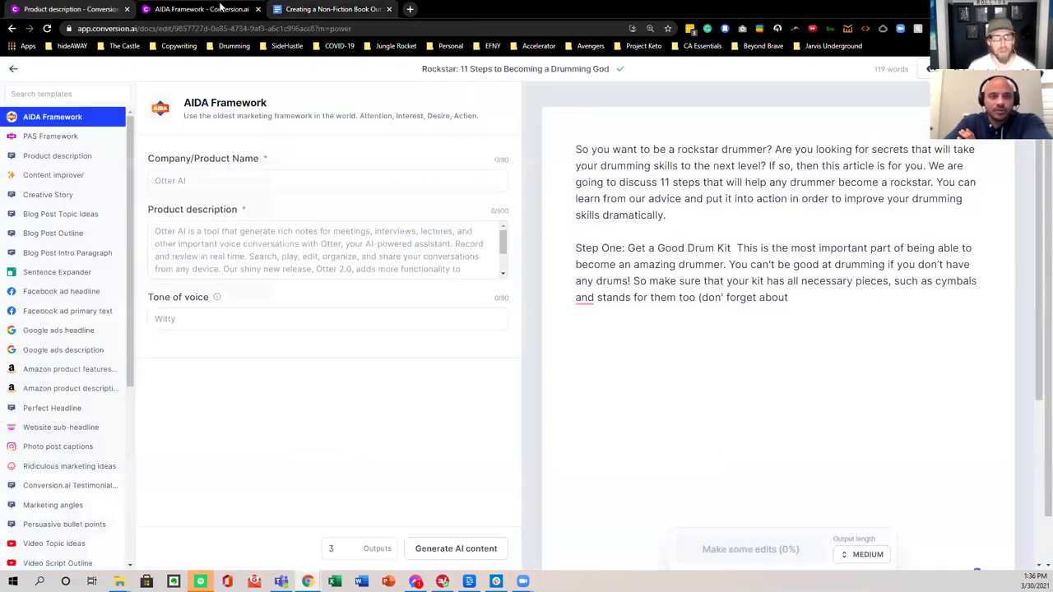
left_click(301, 11)
scroll(437, 230, "down", 2)
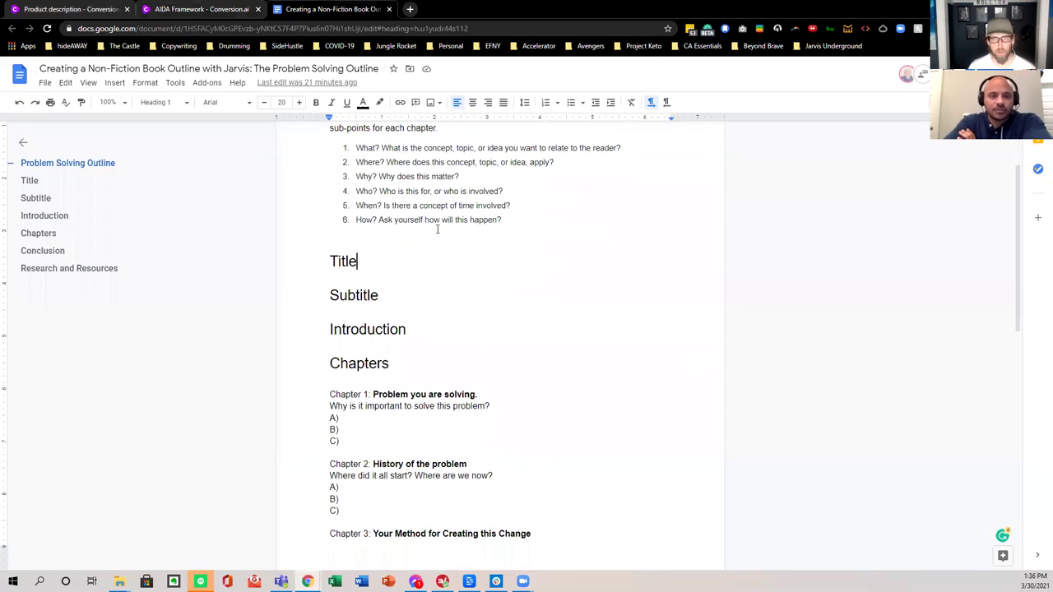
scroll(438, 230, "up", 1)
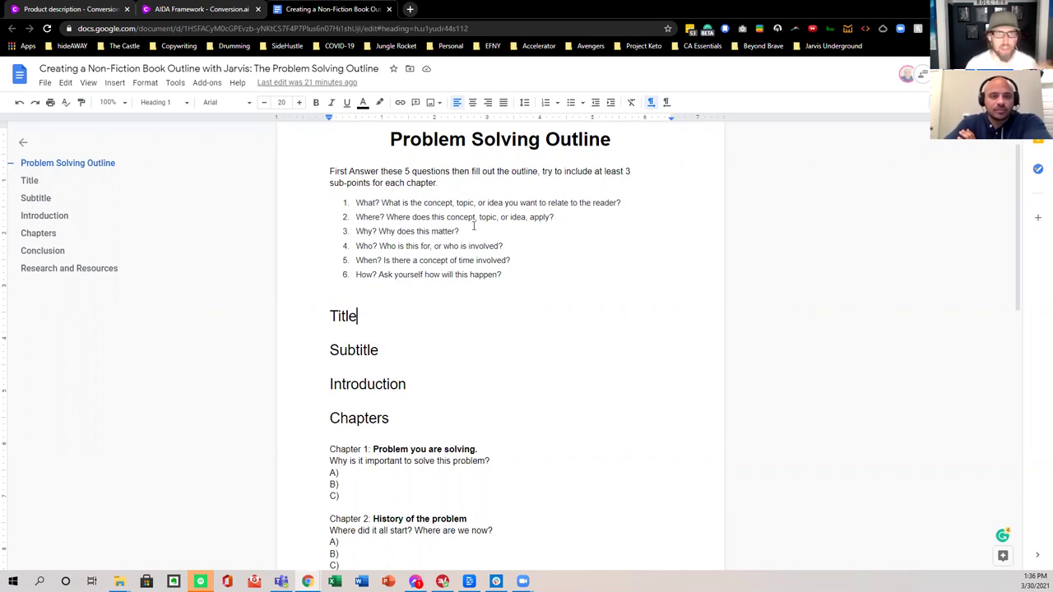
left_click(194, 9)
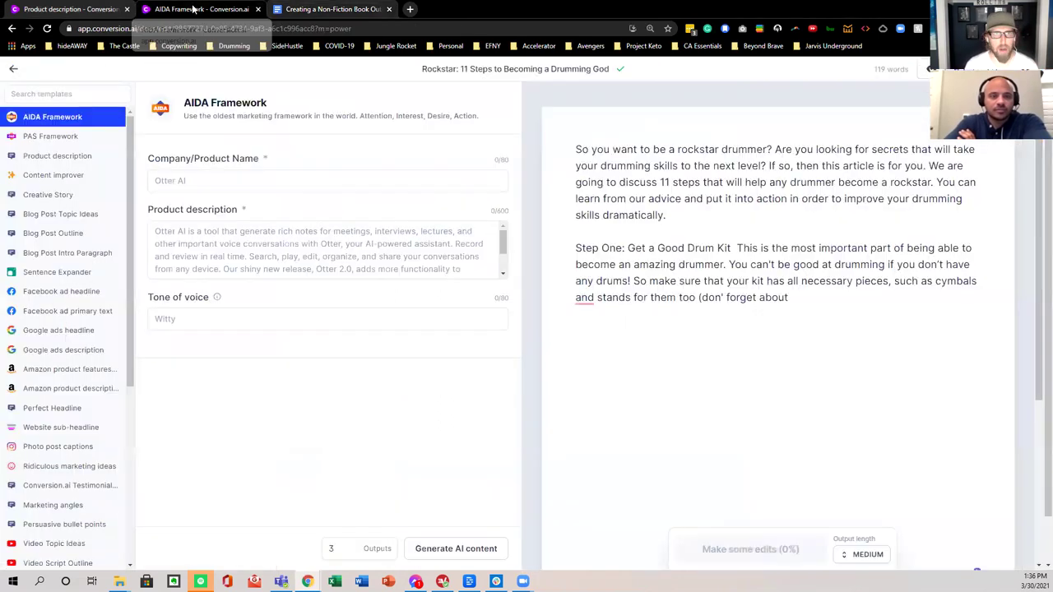
left_click(311, 24)
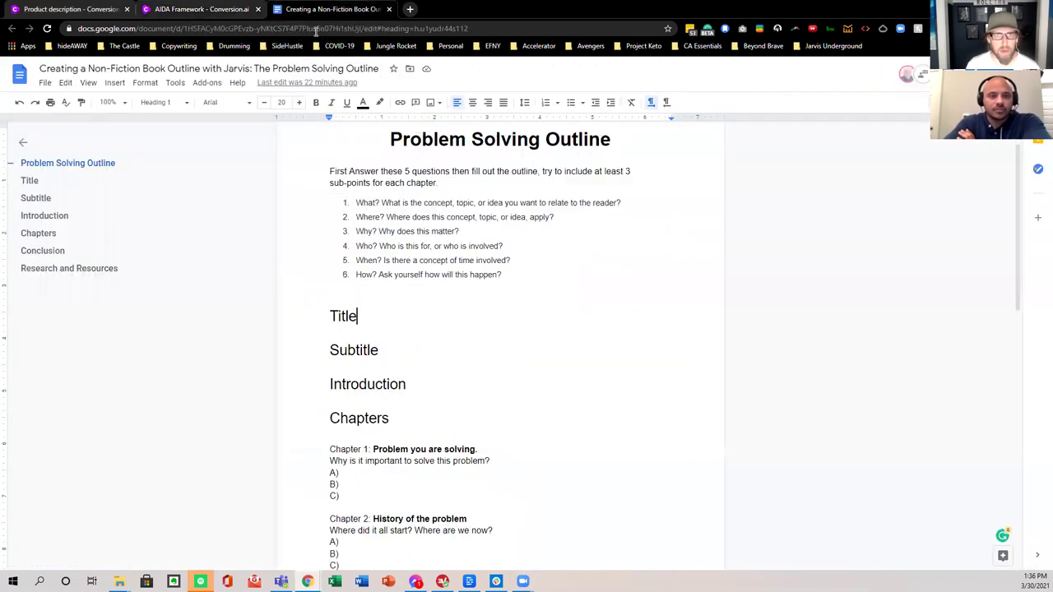
scroll(357, 464, "down", 6)
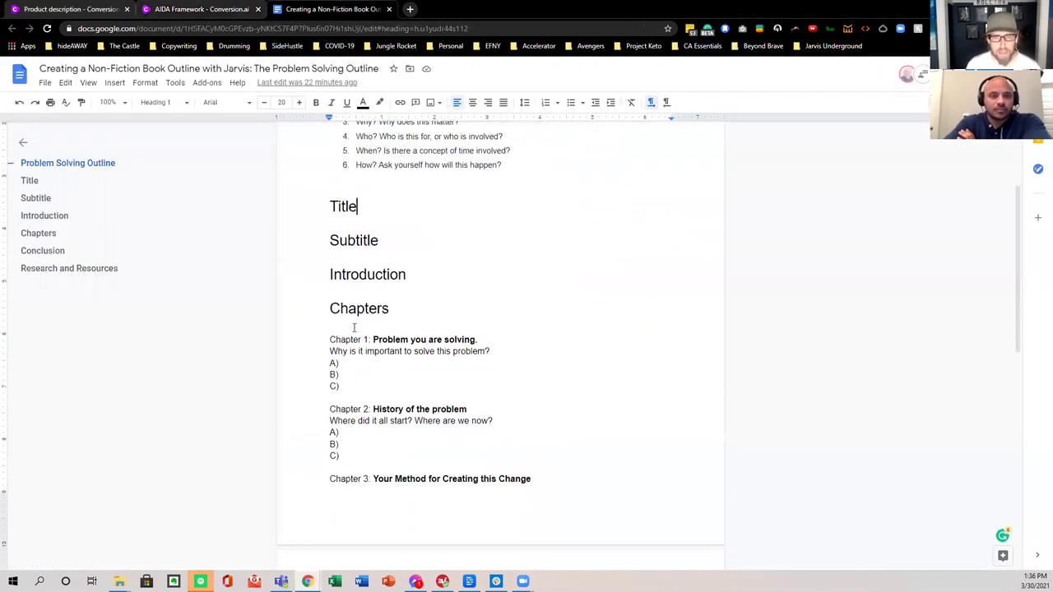
Step: Back in Jarvis, delete the Step One paragraph and restore it with undo
left_click(198, 9)
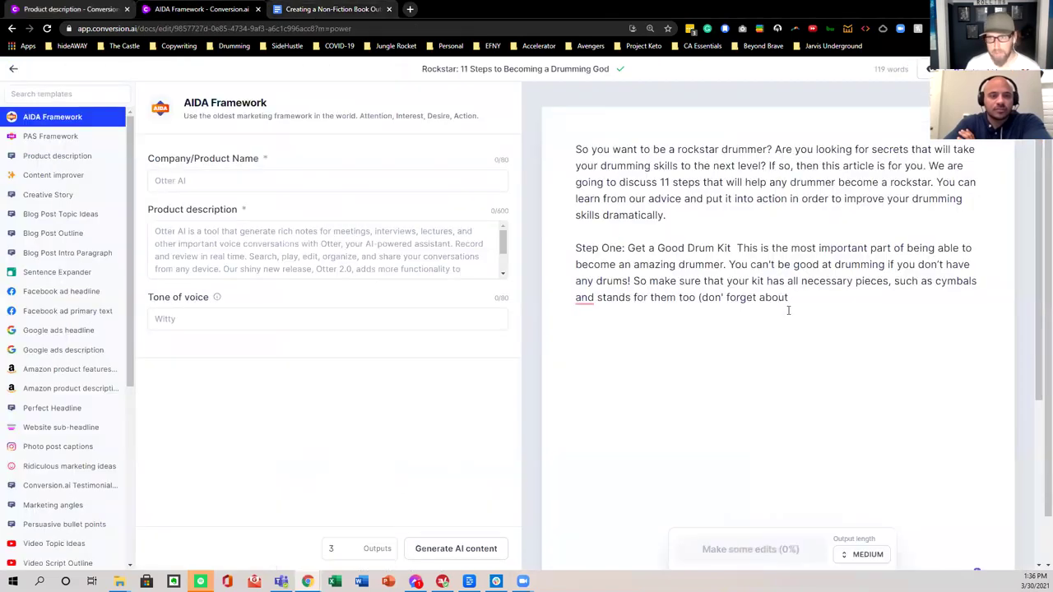
left_click_drag(794, 307, 575, 247)
key("BackSpace")
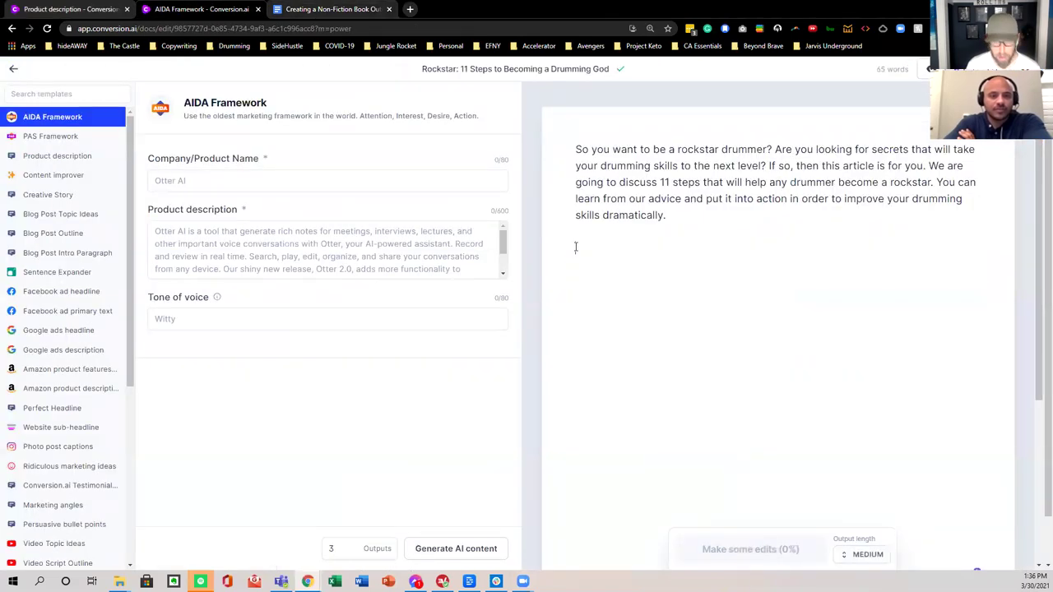
key("ctrl+z")
Step: Set Output length to Long and compose a Step One passage on drum brands like Yamaha, Ludwig, Pearl
left_click(862, 554)
left_click(852, 516)
left_click(794, 550)
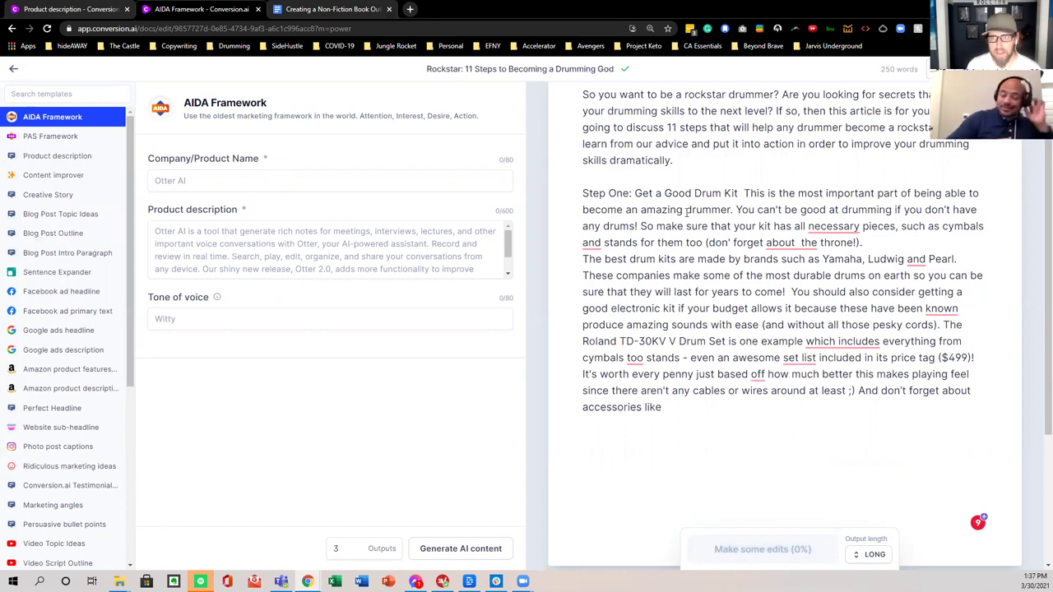
scroll(732, 345, "down", 1)
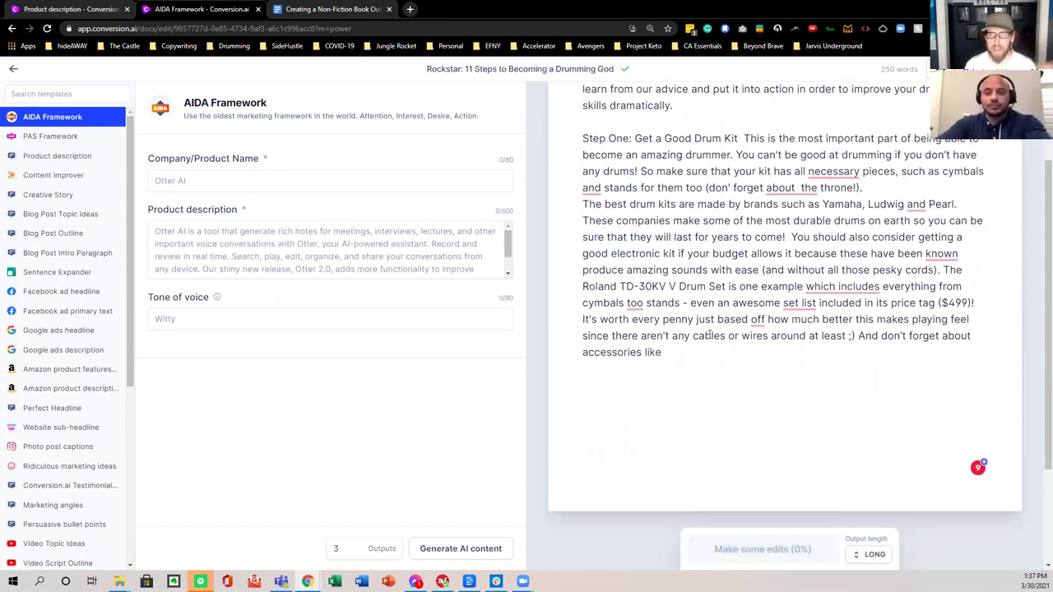
left_click_drag(584, 139, 699, 351)
left_click(629, 125)
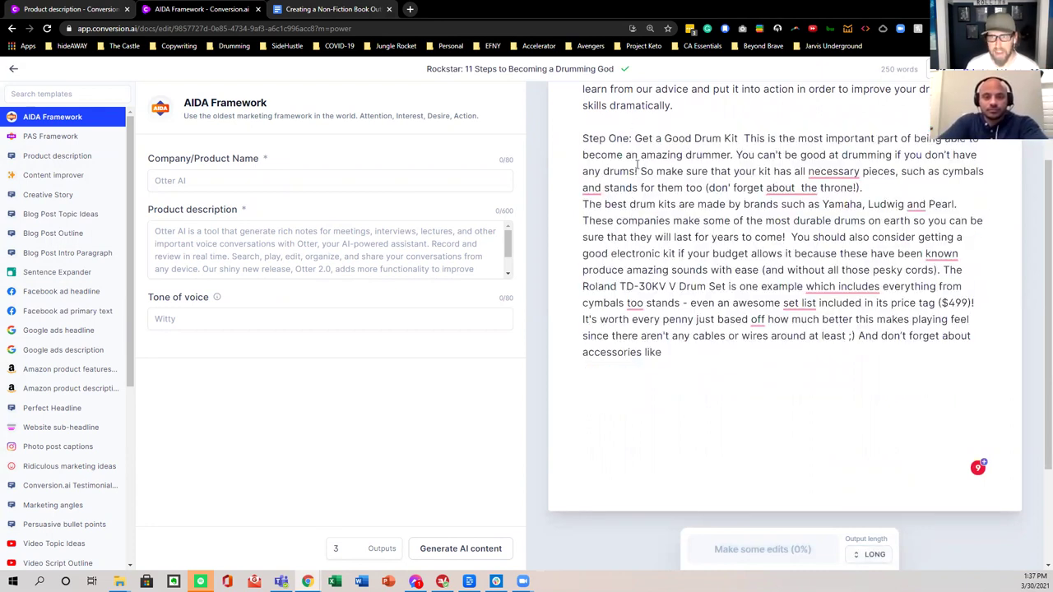
scroll(638, 141, "up", 1)
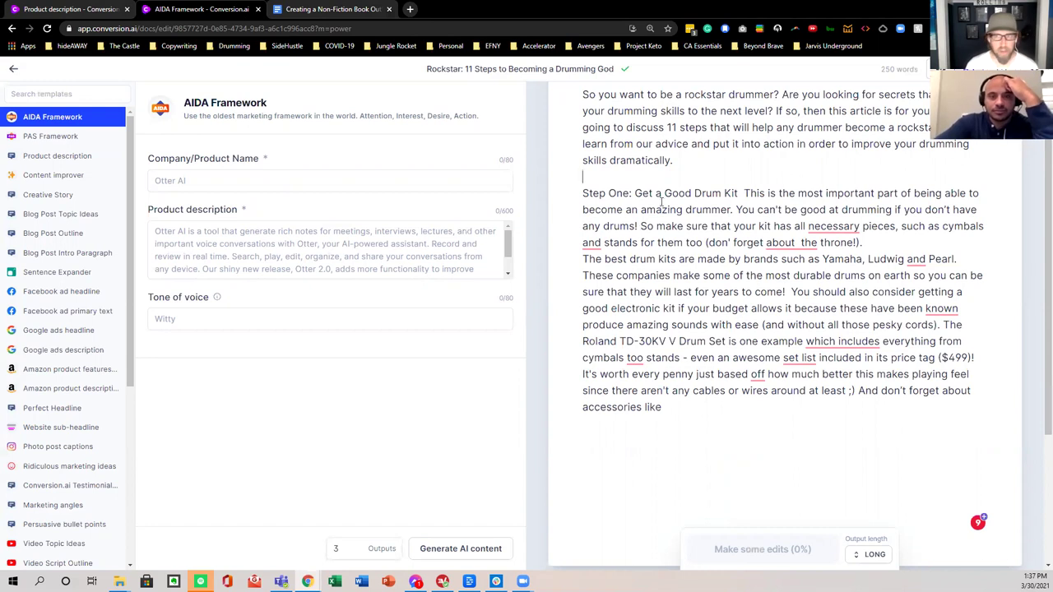
Step: Switch to the Blog Post Outline template with the topic 'How to be a drumming rockstar'
left_click(630, 193, "shift")
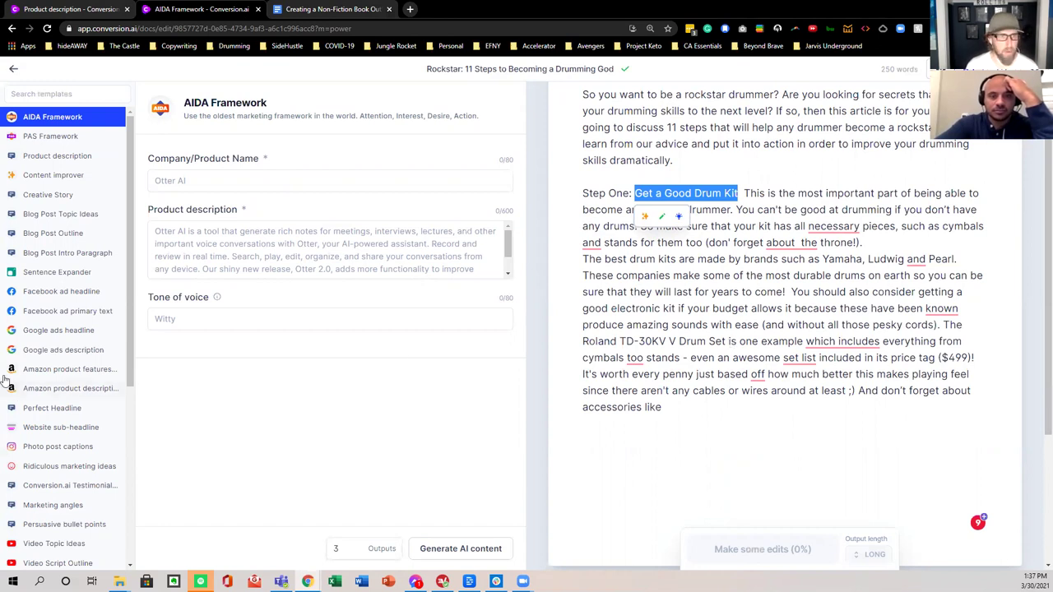
left_click(57, 234)
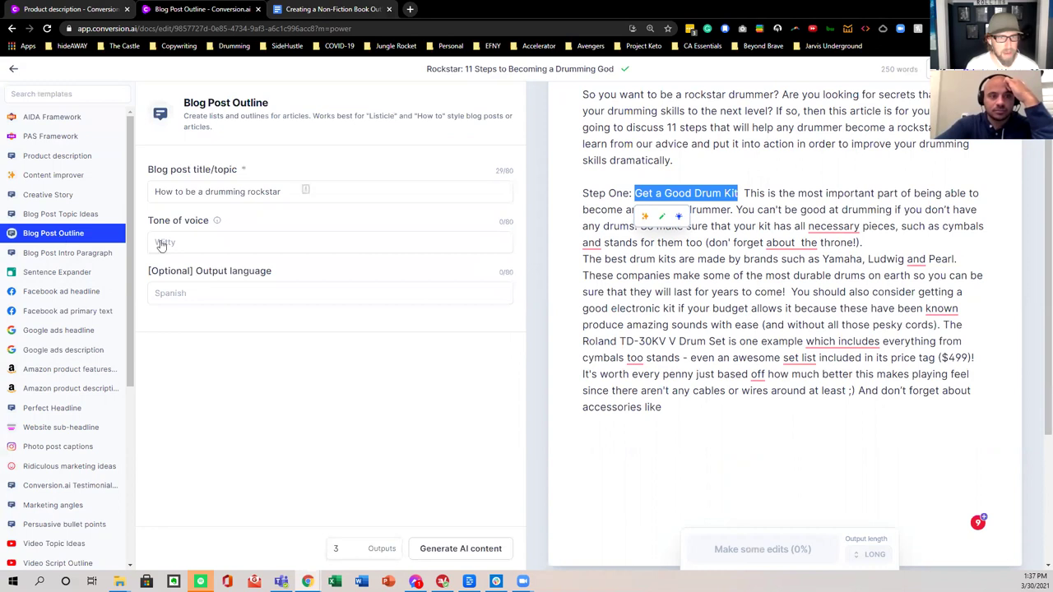
left_click(262, 192)
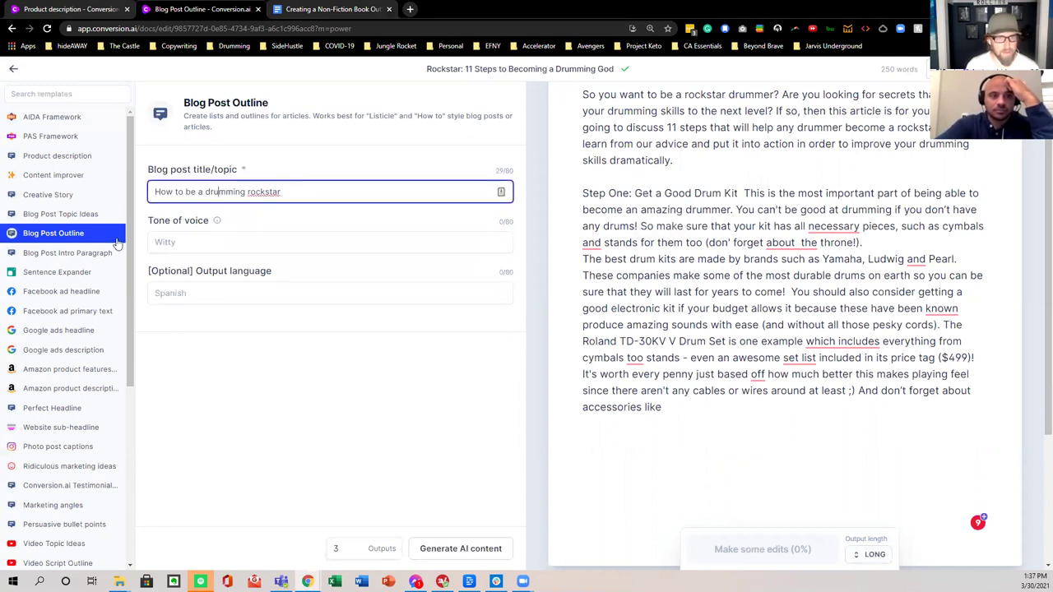
left_click(66, 255)
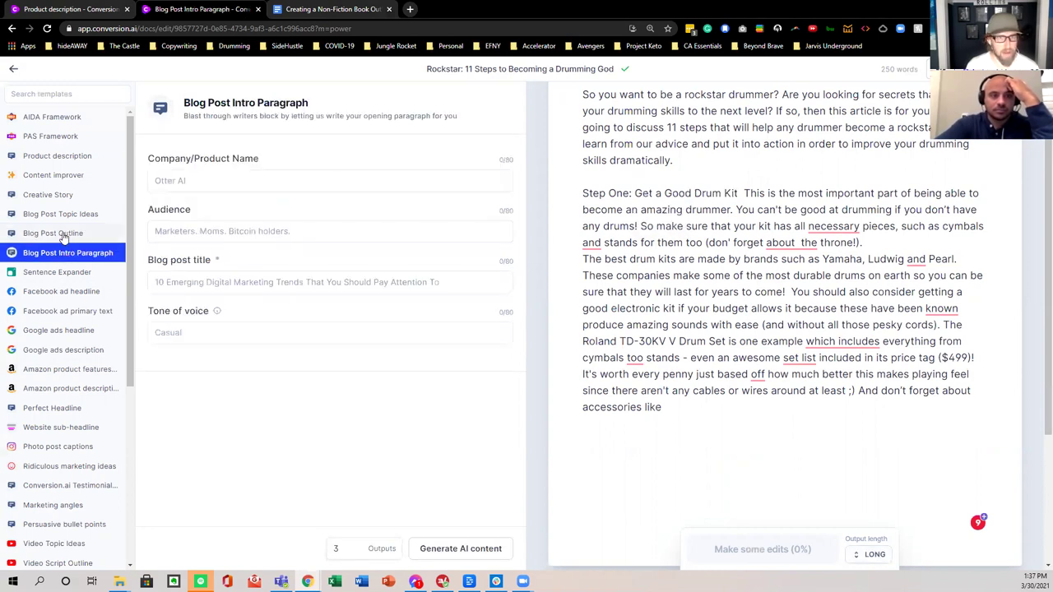
left_click(59, 235)
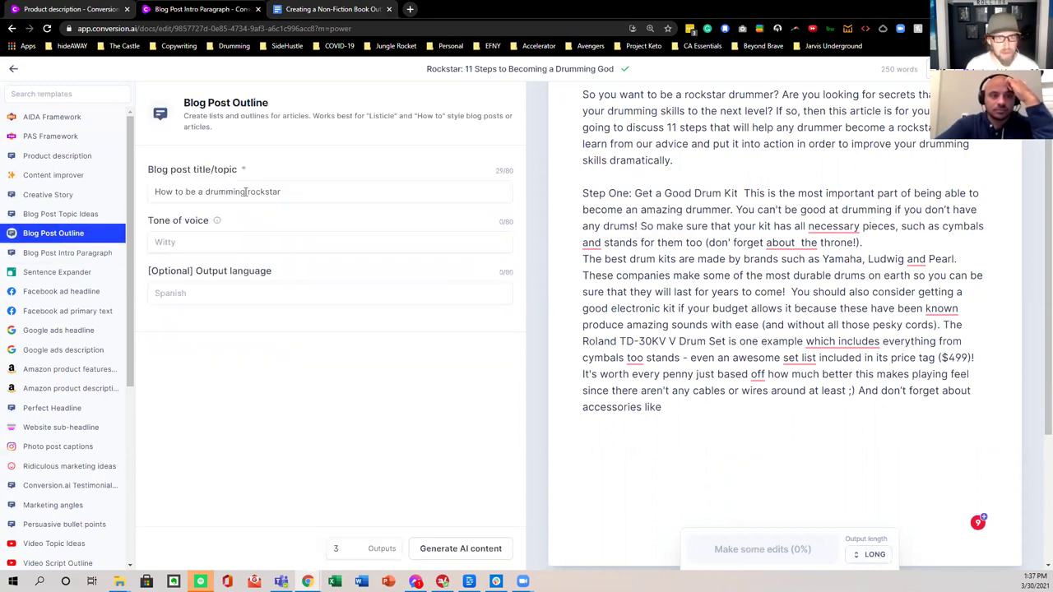
Step: Generate two batches of step outlines for the drumming rockstar topic
left_click(435, 550)
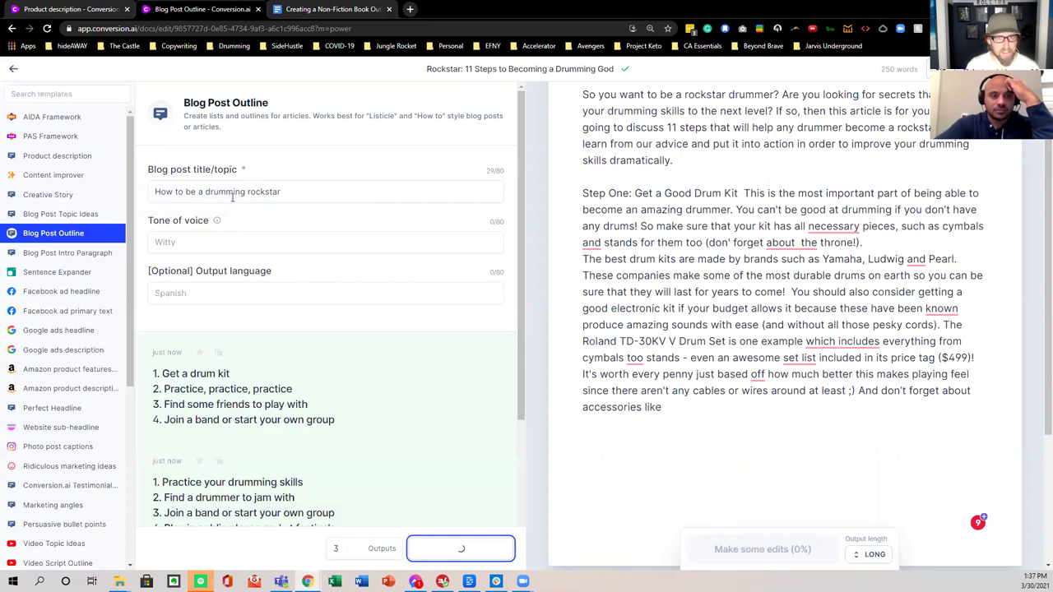
scroll(327, 360, "down", 1)
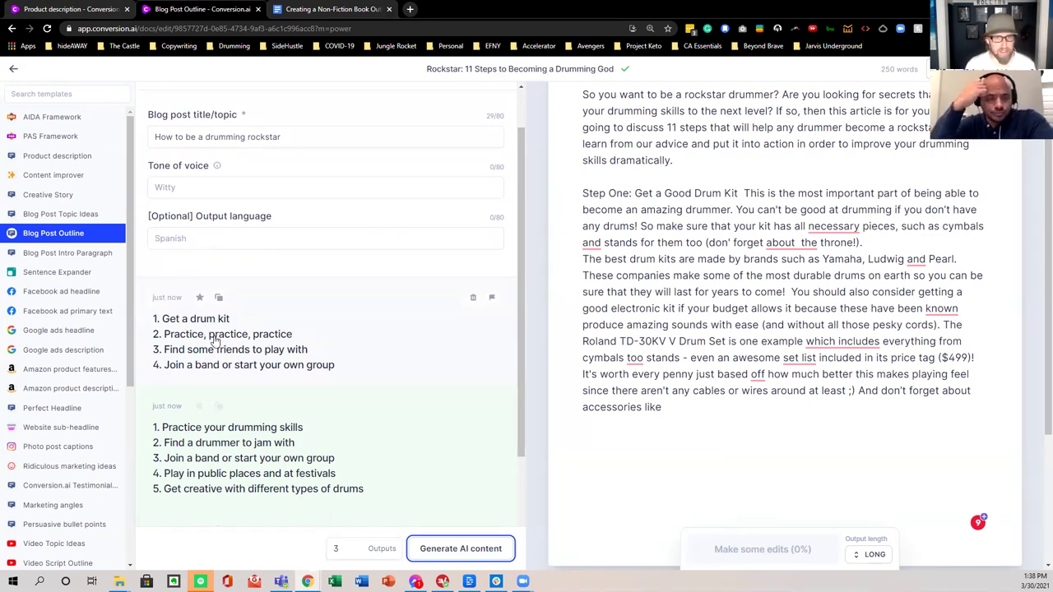
left_click(448, 553)
scroll(371, 423, "down", 1)
scroll(336, 350, "down", 2)
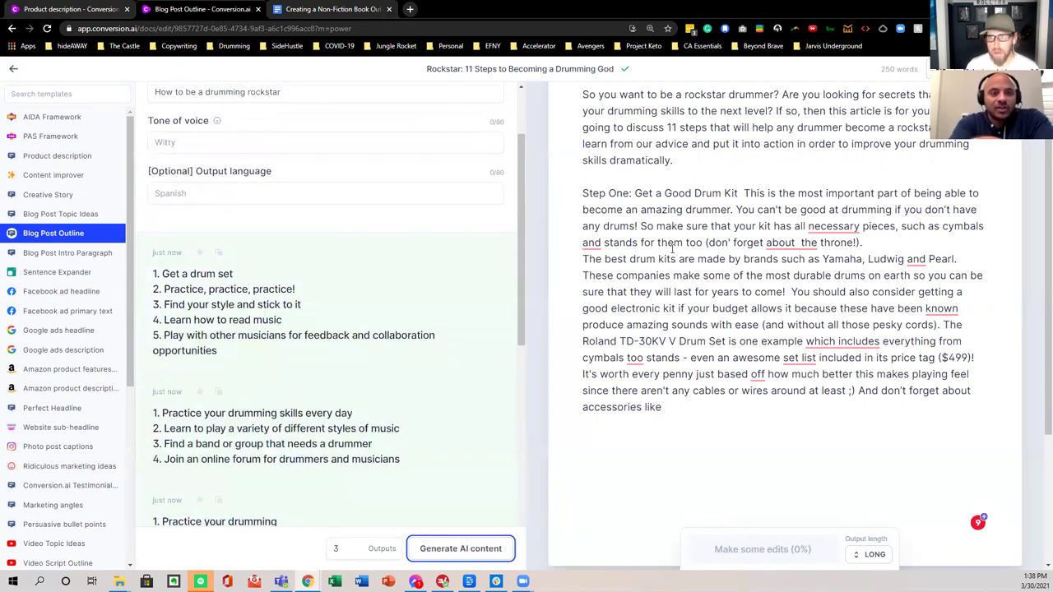
Step: Add a blank line after 'throne!)' and switch to the Blog Post Topic Ideas template
left_click(864, 243)
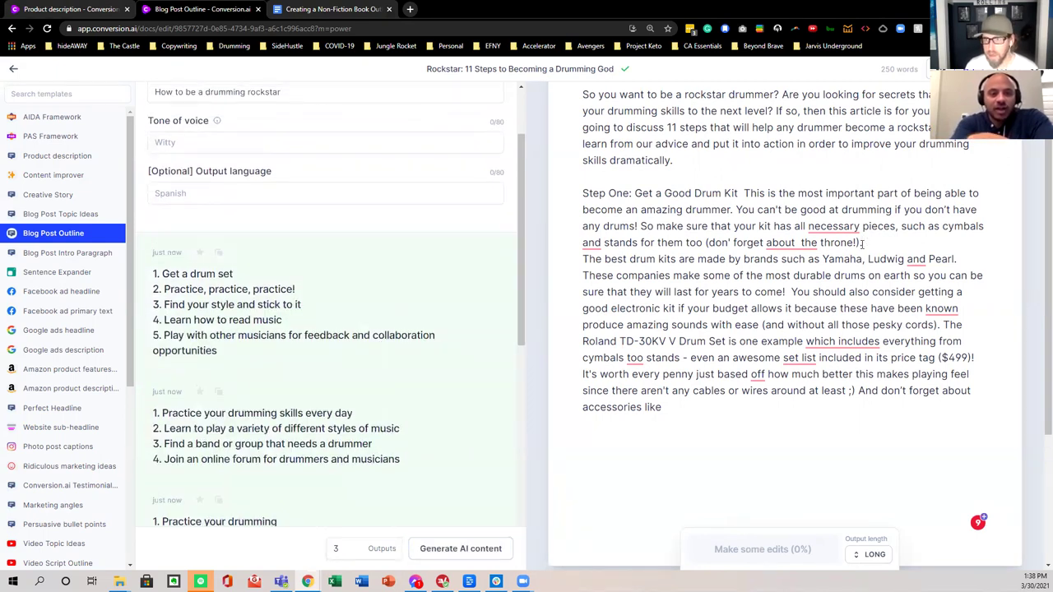
key("Return")
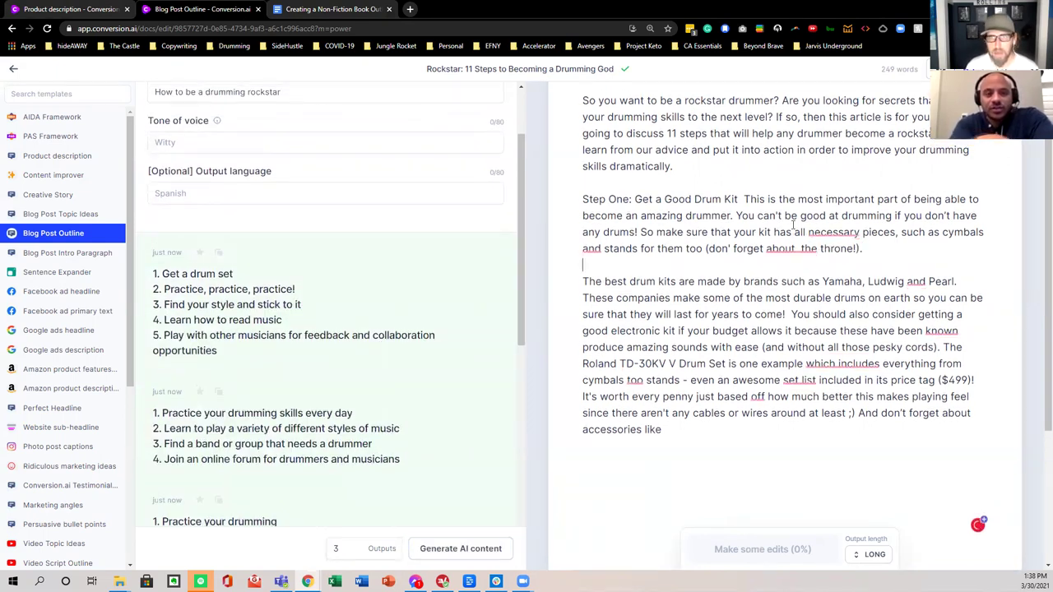
scroll(780, 217, "up", 2)
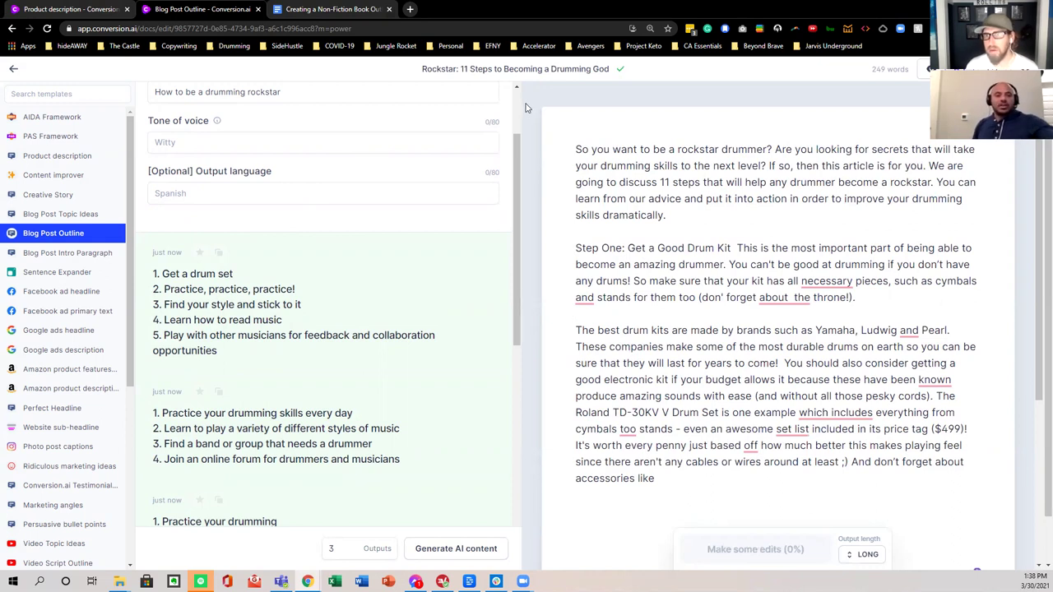
scroll(301, 263, "up", 3)
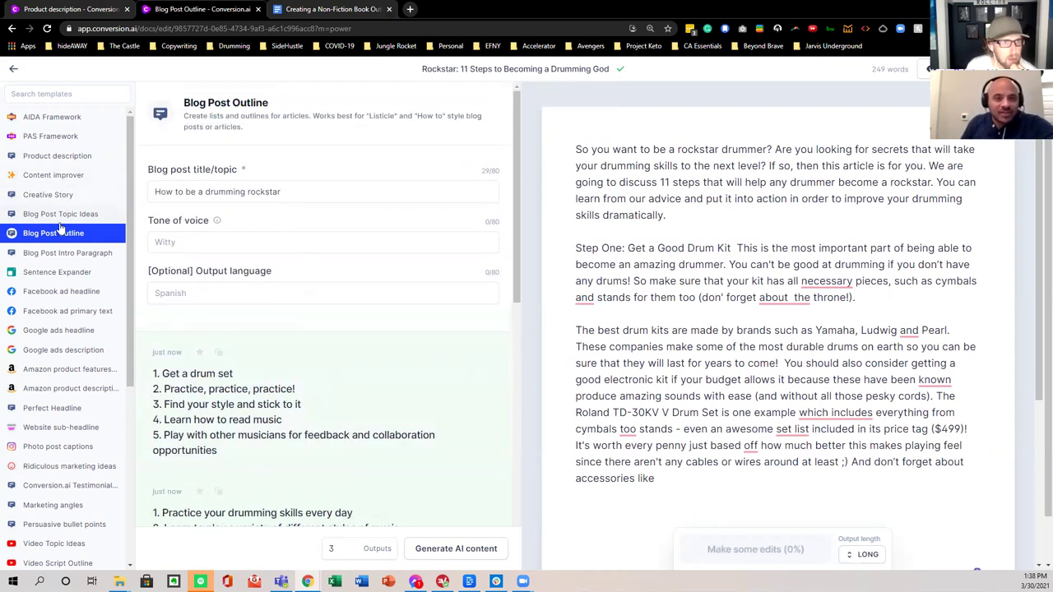
left_click(86, 219)
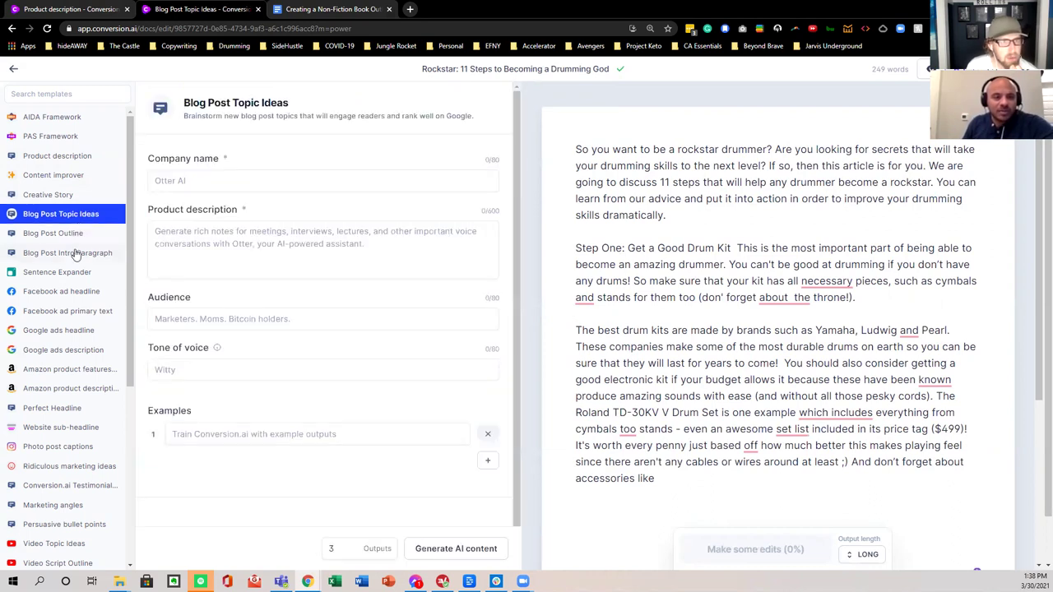
Step: In Blog Post Outline, replace the topic with 'How to get a good drum kit'
left_click(73, 235)
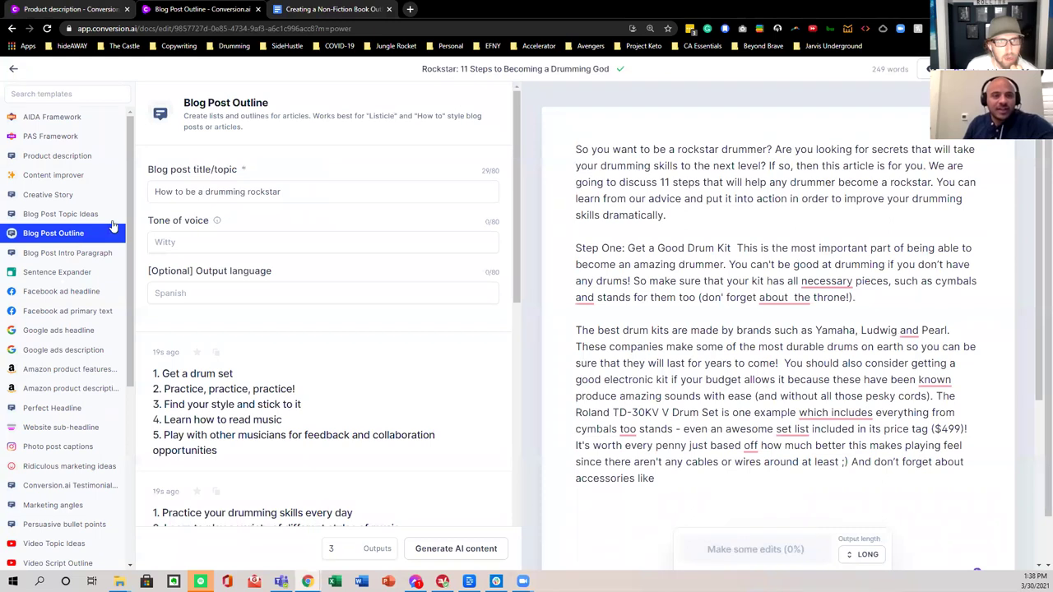
triple_click(186, 192)
key("BackSpace")
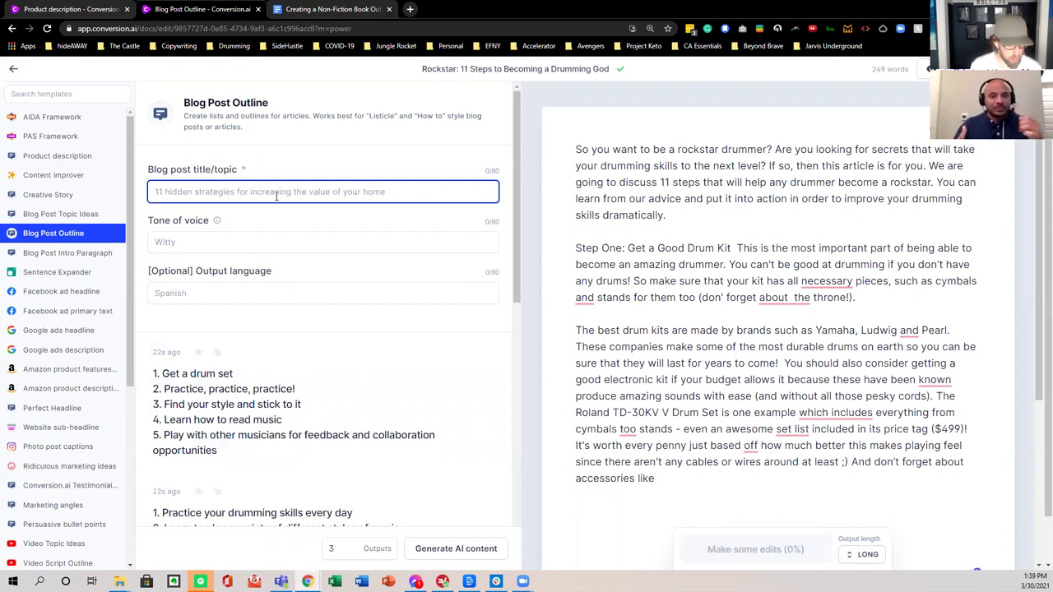
type("How to get a good drum kit")
key("ctrl+Return")
Step: Set the tone of voice to Cool and outputs to 2, then generate outlines
left_click(218, 243)
type("Witty")
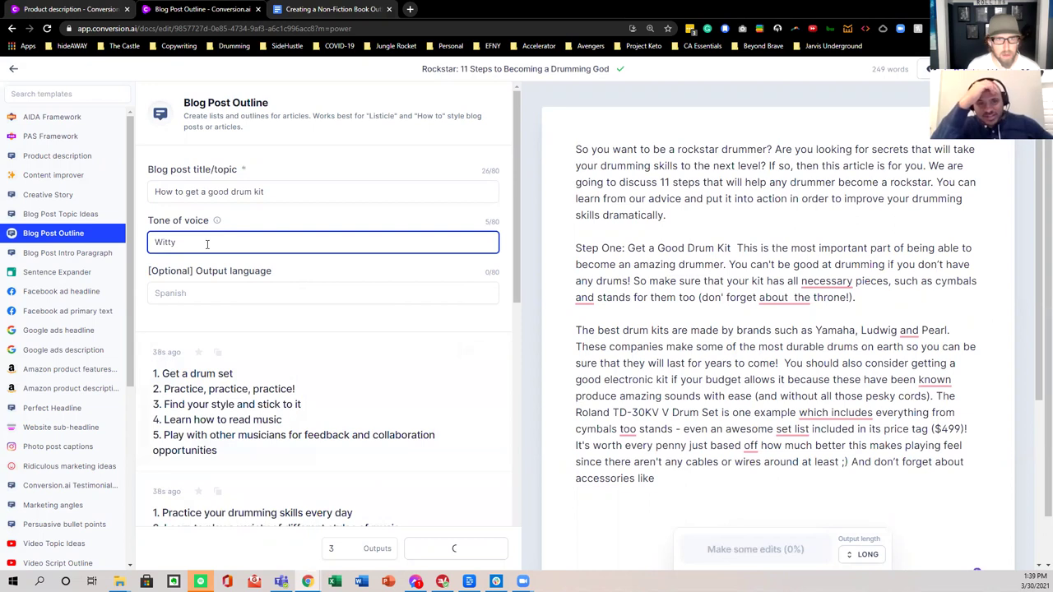
double_click(206, 244)
type("Cool")
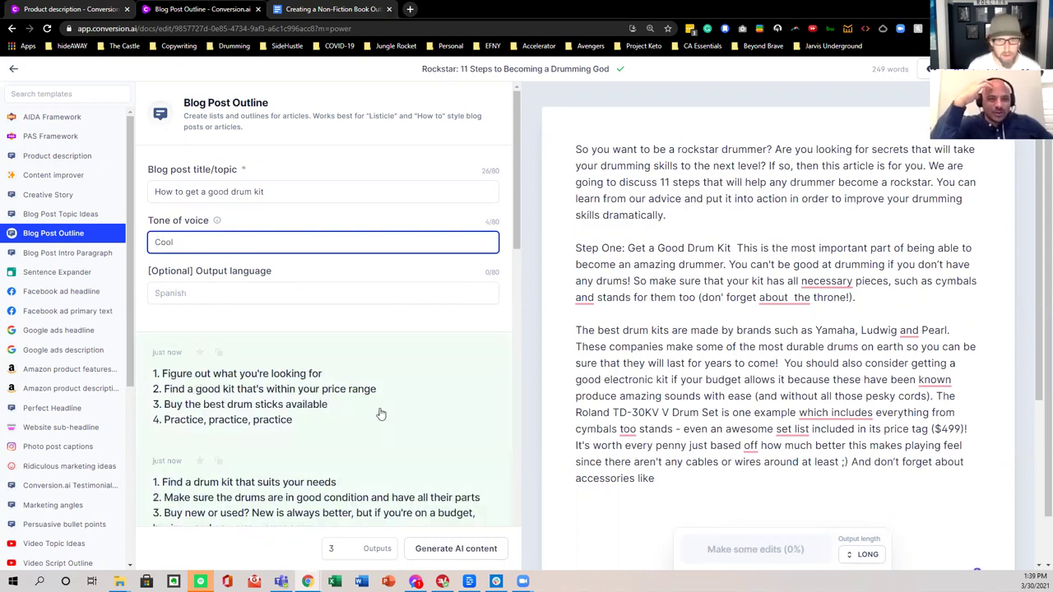
left_click(350, 556)
left_click(420, 549)
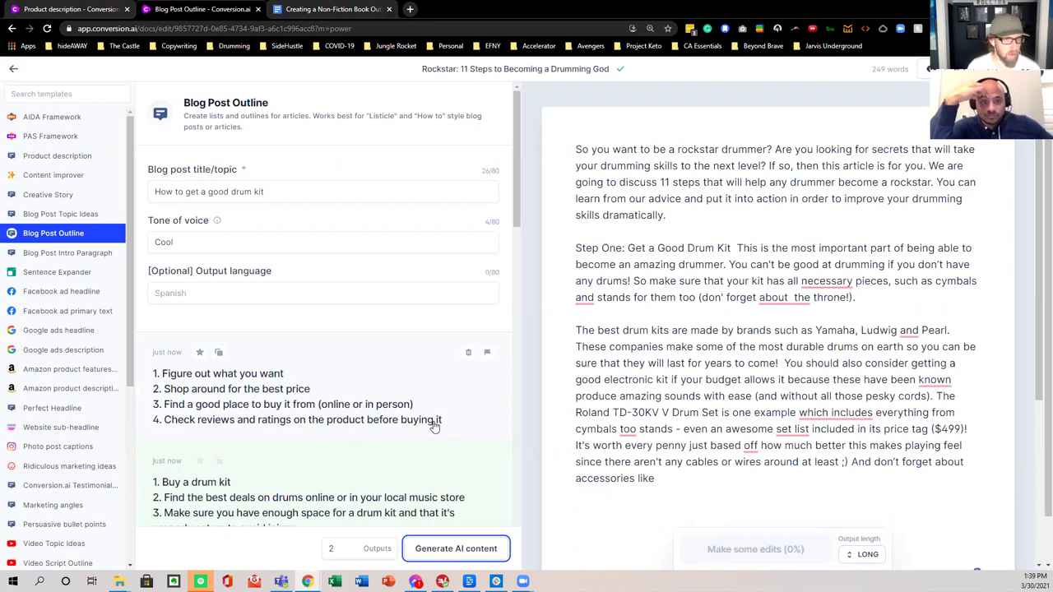
scroll(411, 423, "down", 3)
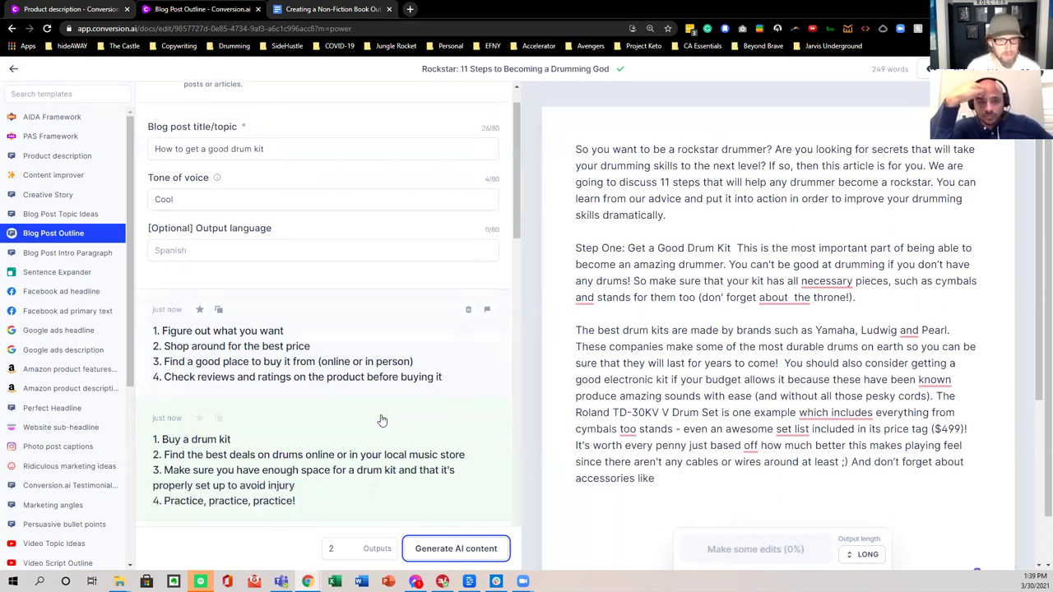
scroll(328, 408, "up", 3)
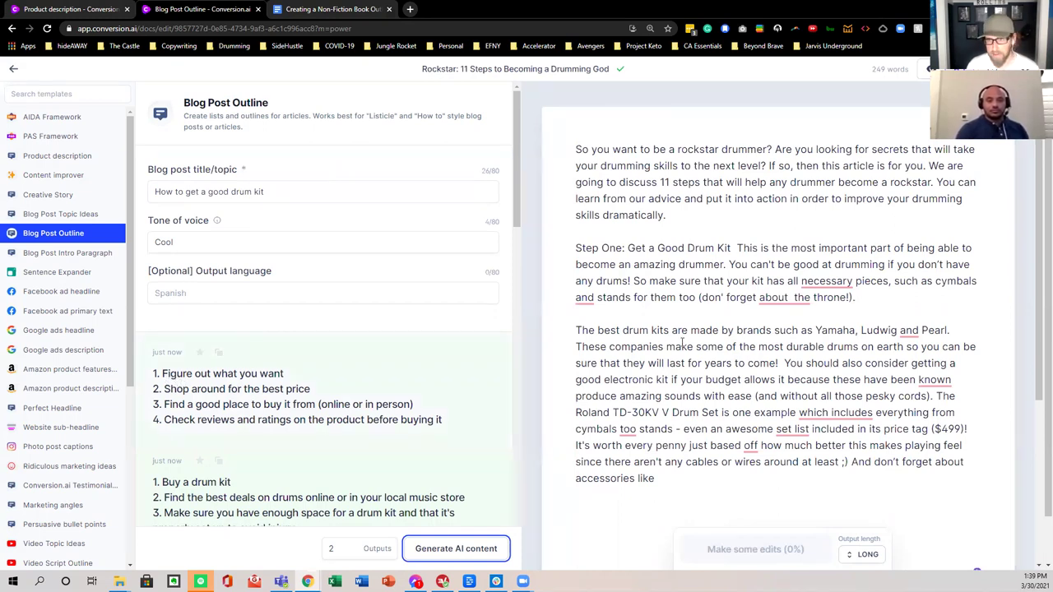
scroll(736, 339, "down", 2)
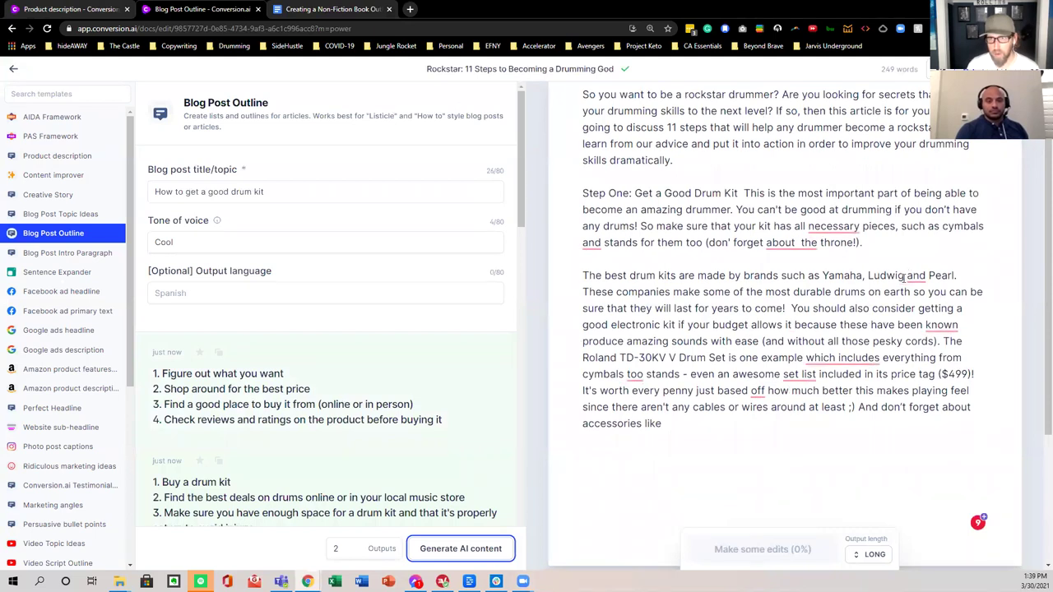
scroll(905, 277, "up", 2)
left_click(695, 217)
scroll(876, 321, "down", 2)
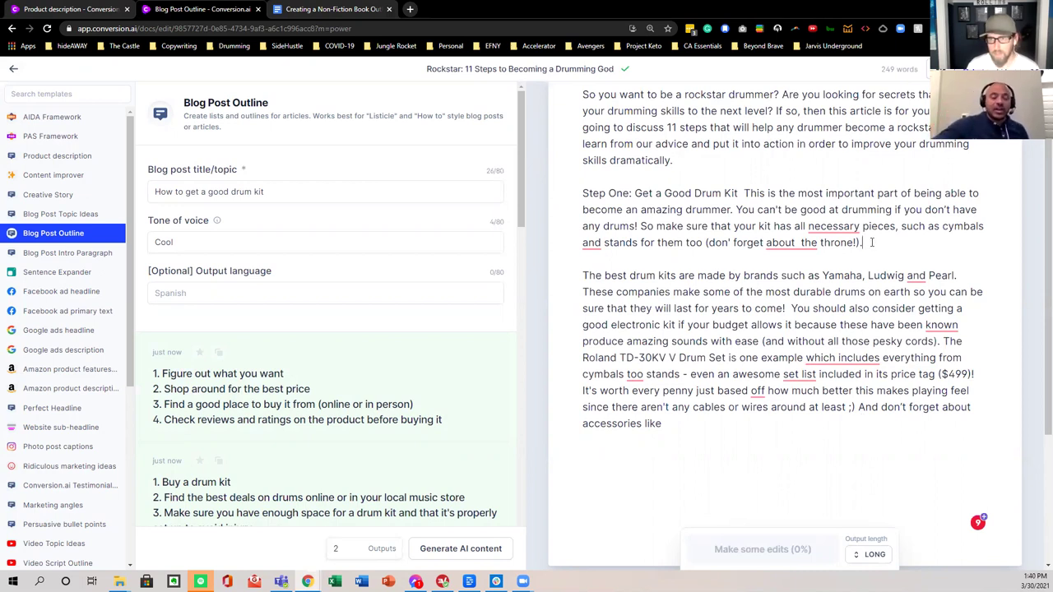
Step: Paste the four-step drum kit outline on a new line below the Step One paragraph
key("Return")
key("Return")
key("Return")
key("Return")
key("Return")
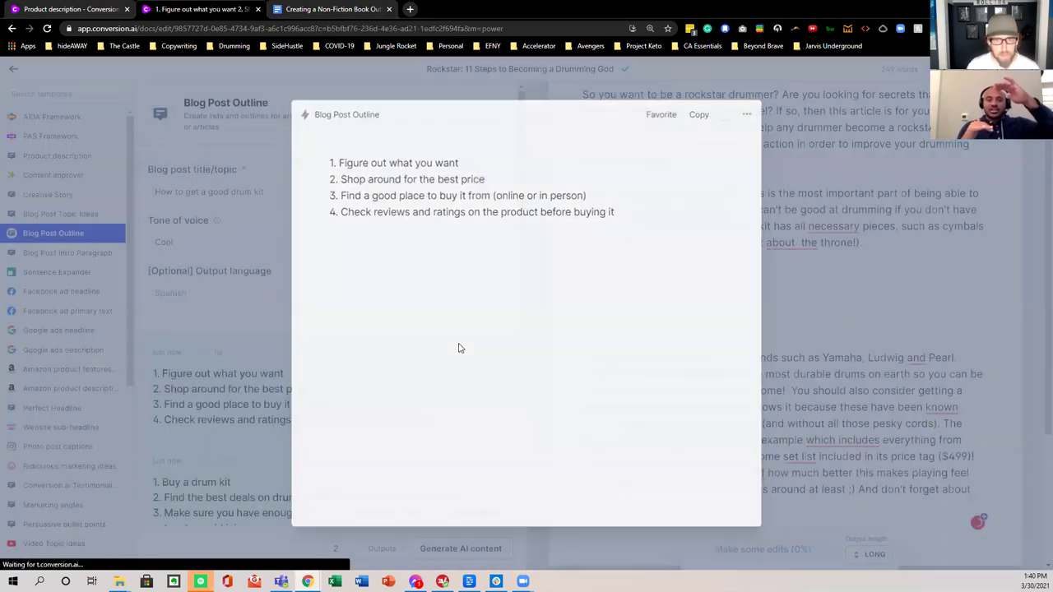
left_click_drag(617, 212, 326, 159)
key("ctrl+c")
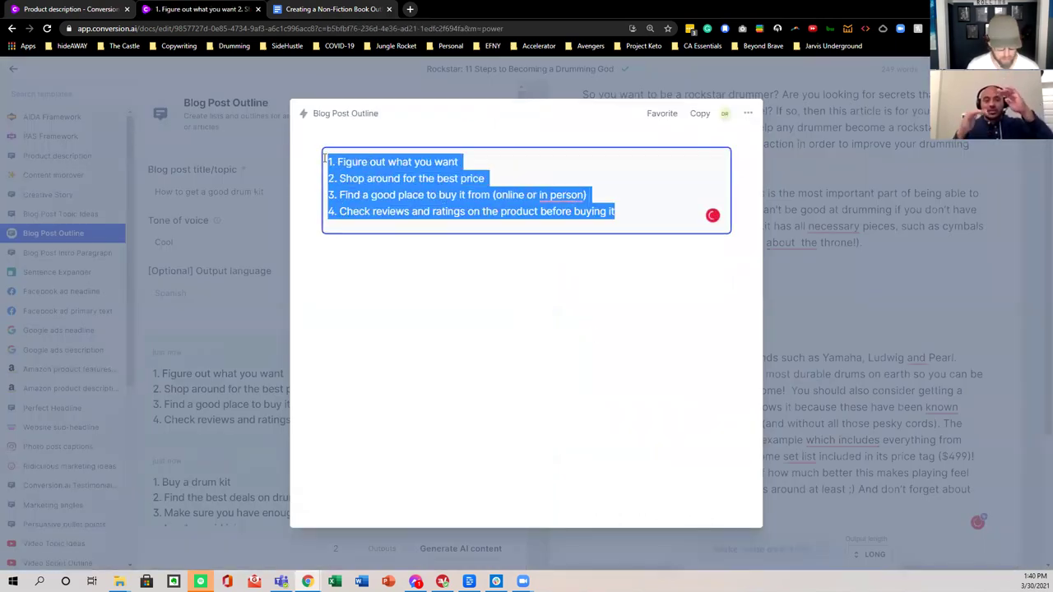
key("Escape")
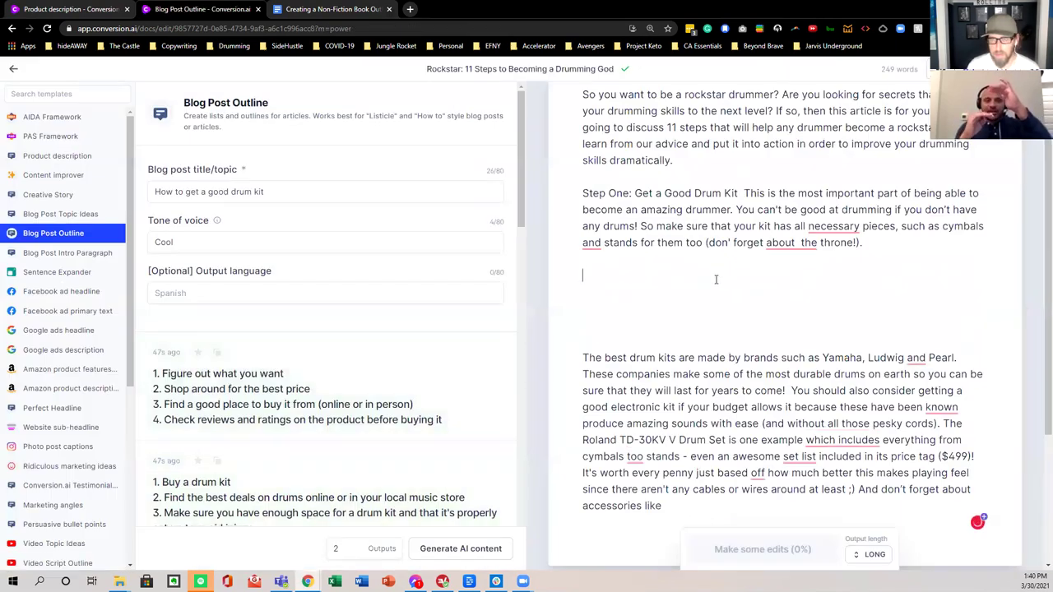
key("ctrl+v")
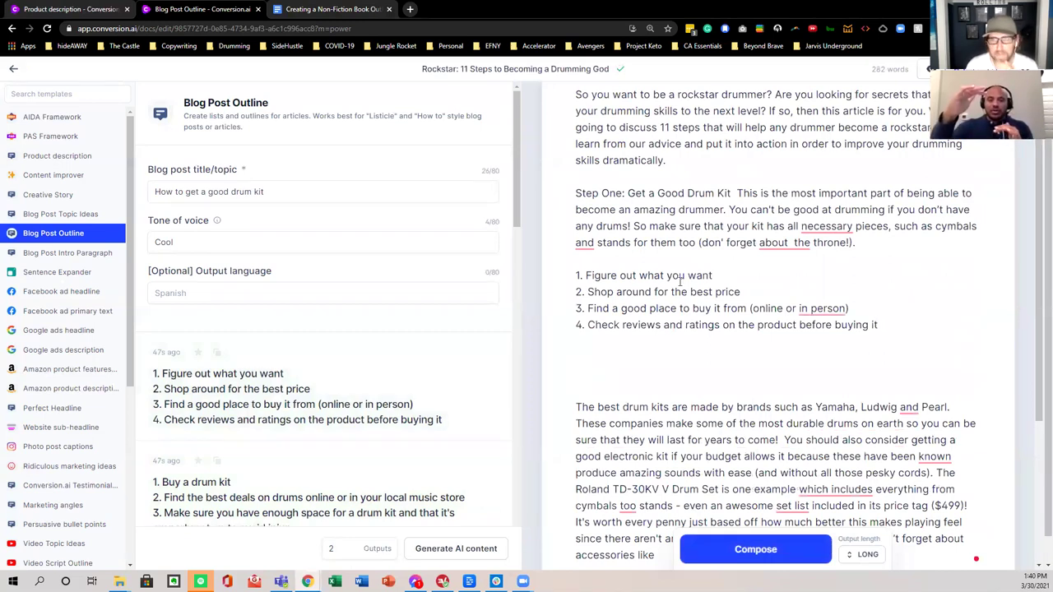
Step: Rename 'Step One' to 'Chapter One' and add a blank line above the numbered list
double_click(589, 192)
type("Chapter")
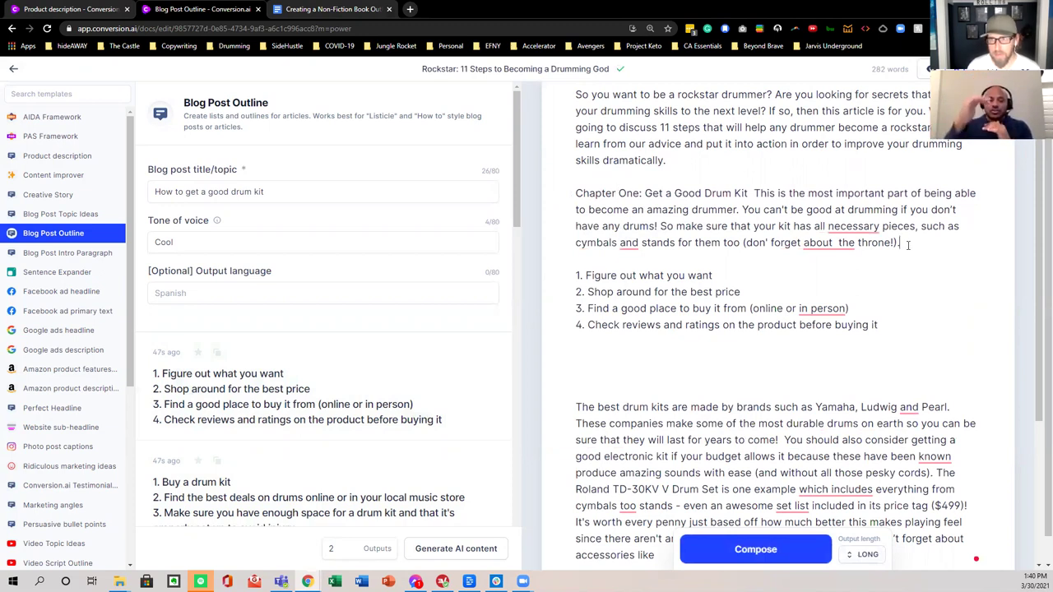
left_click(908, 244)
key("Return")
key("Return")
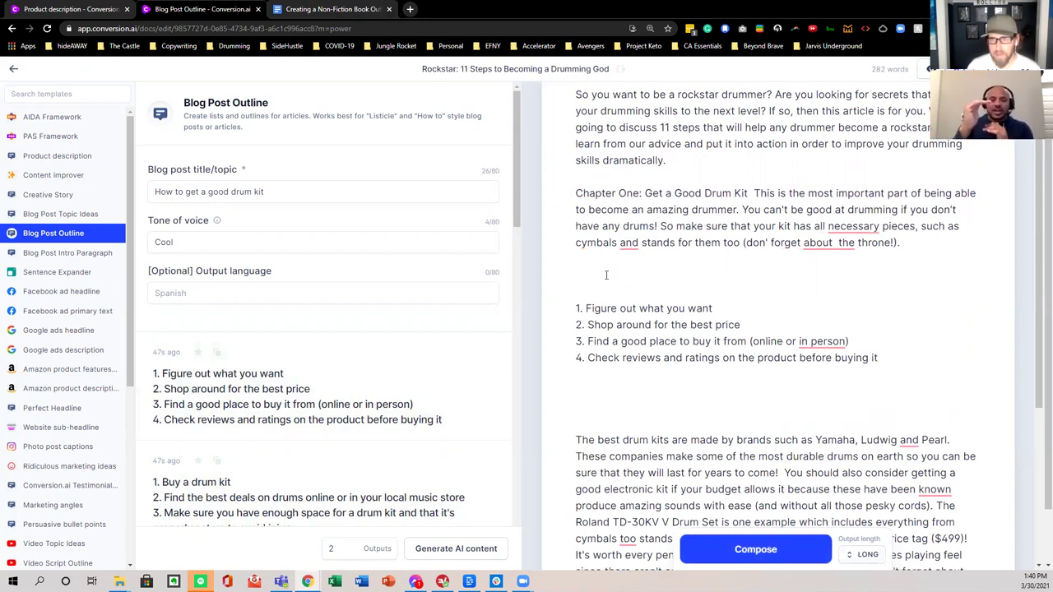
scroll(621, 288, "down", 1)
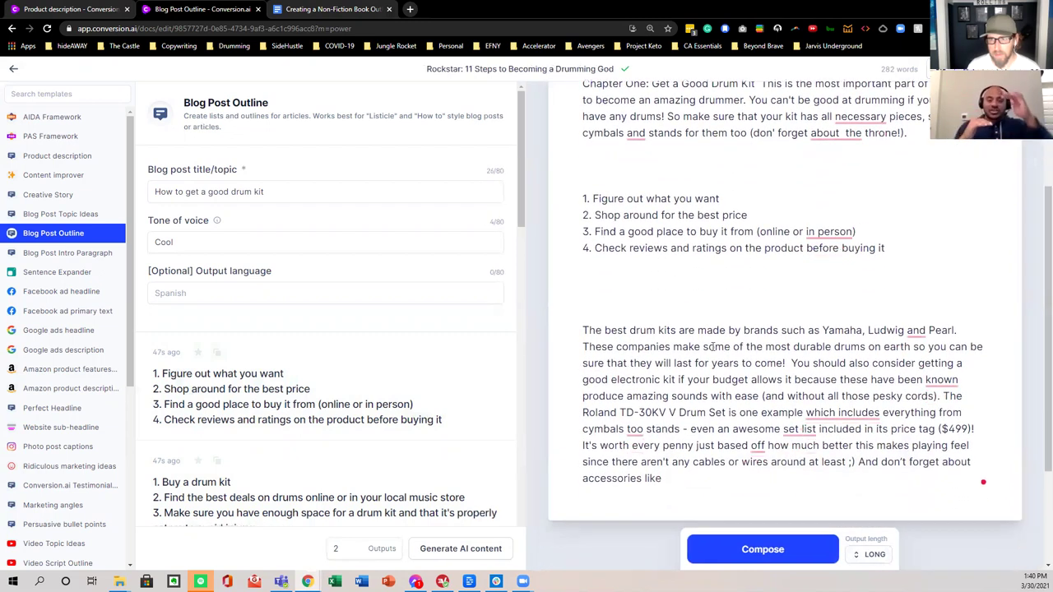
scroll(675, 244, "up", 1)
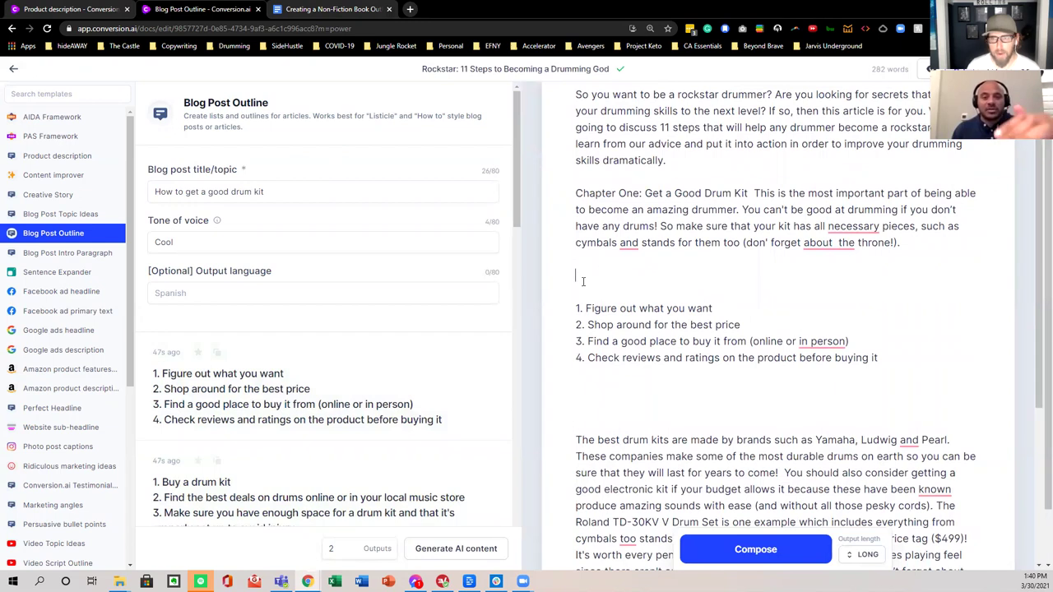
type("S")
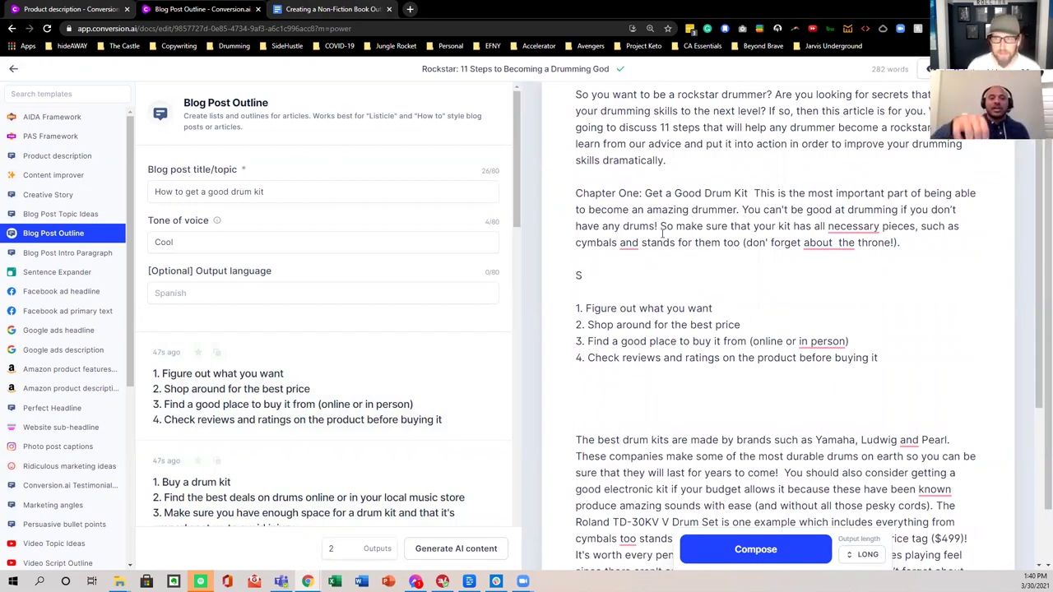
Step: Generate Creative Story drafts from the plot 'How I found my first drum kit' and browse the results
left_click(54, 194)
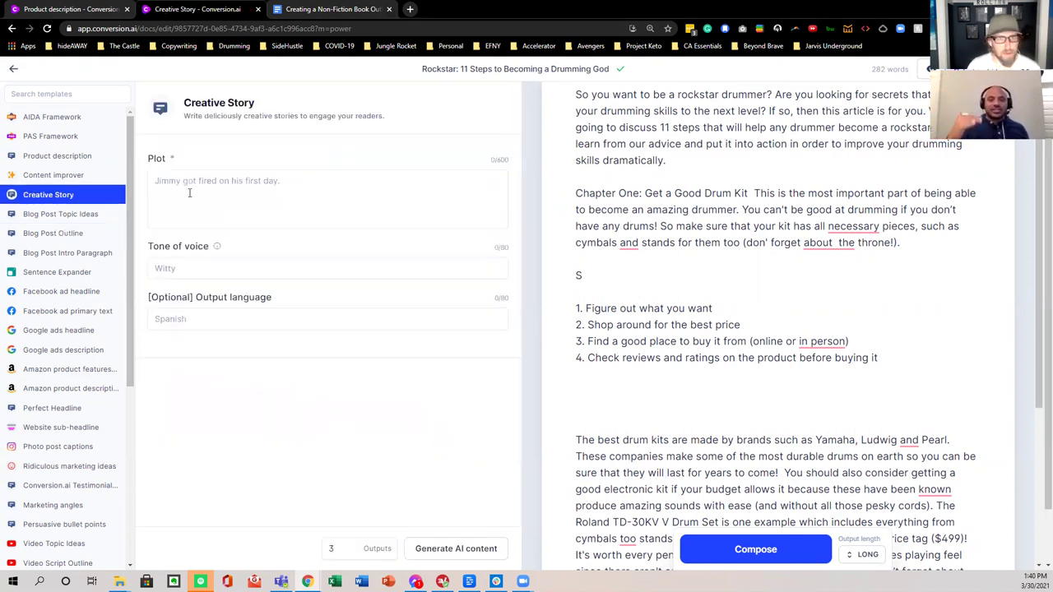
left_click(182, 182)
type("How I f")
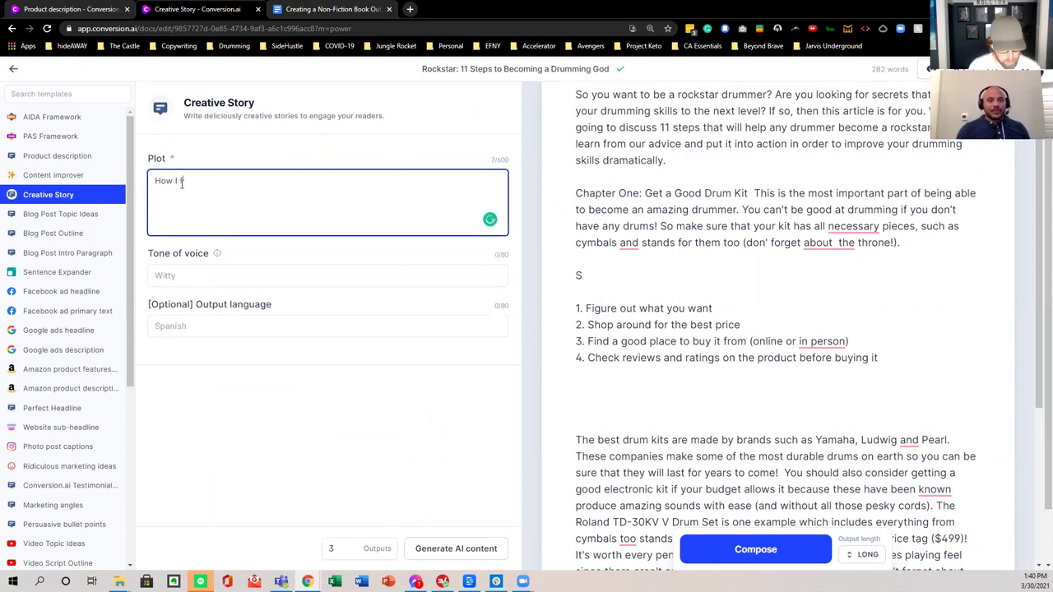
type("ound my first drum")
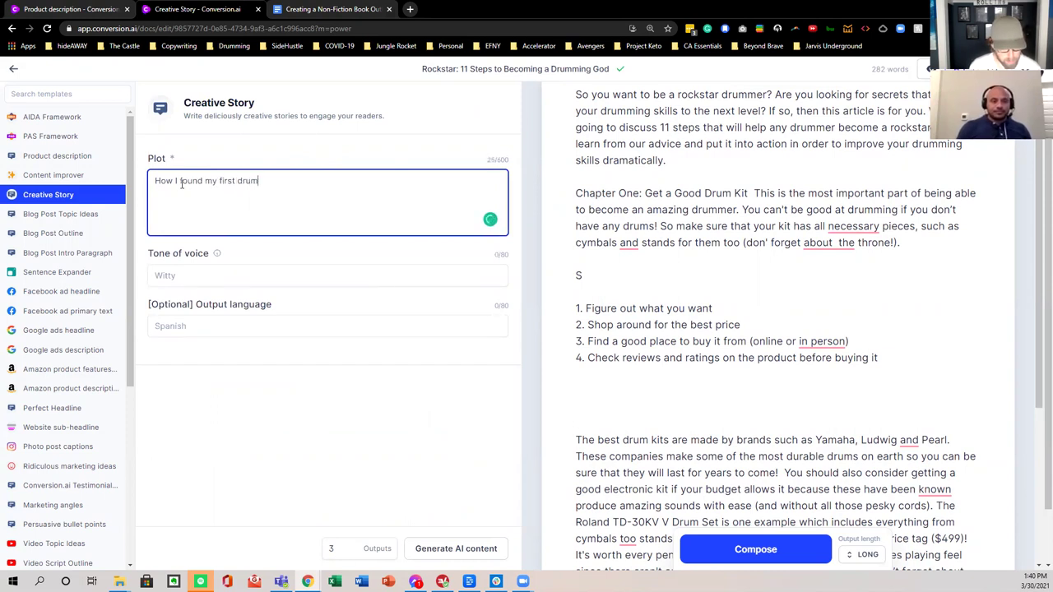
type(" kit")
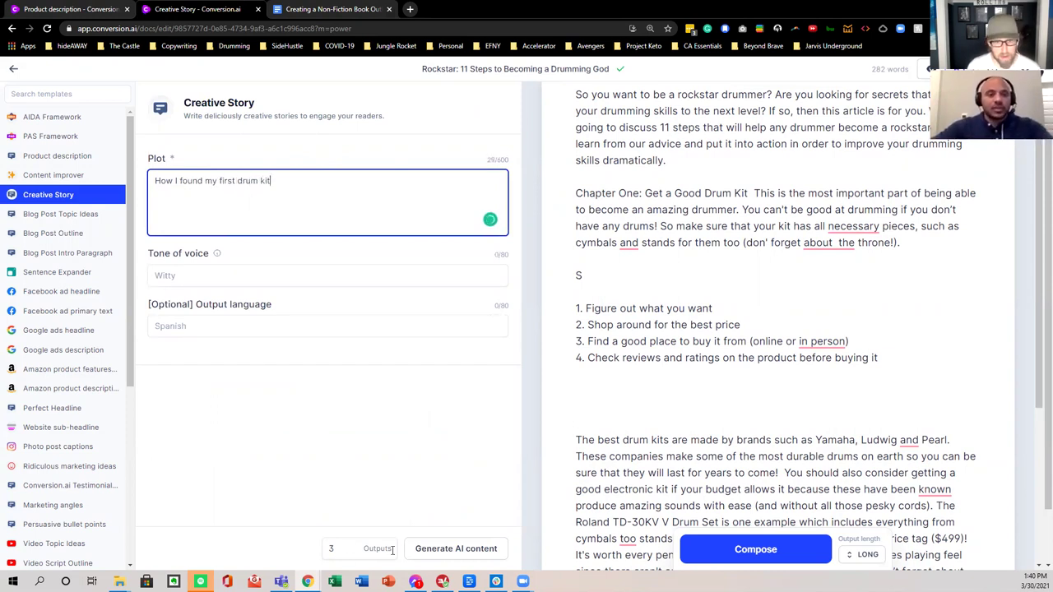
left_click(441, 546)
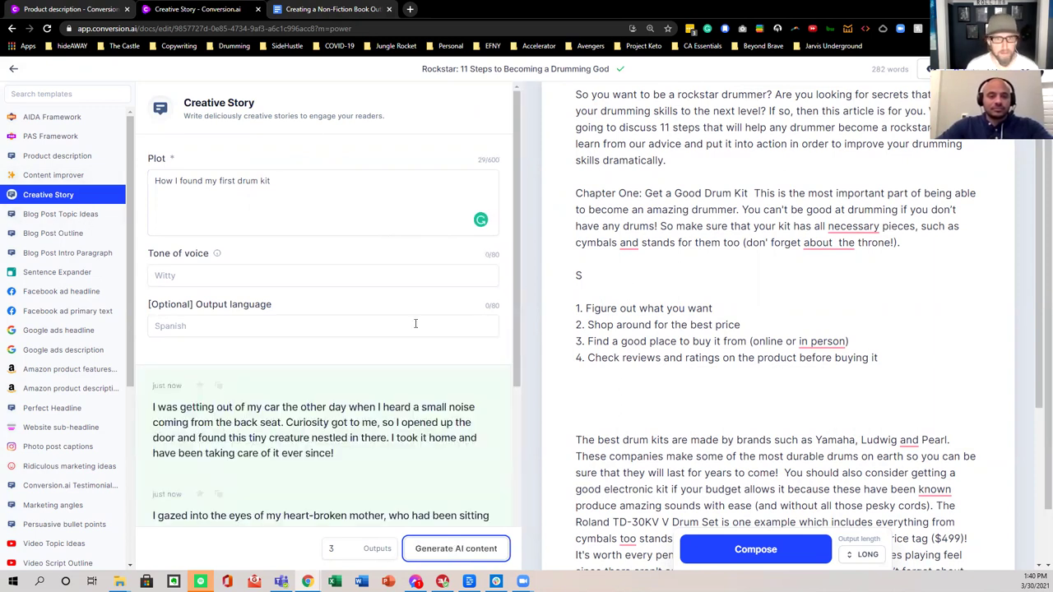
scroll(415, 323, "down", 3)
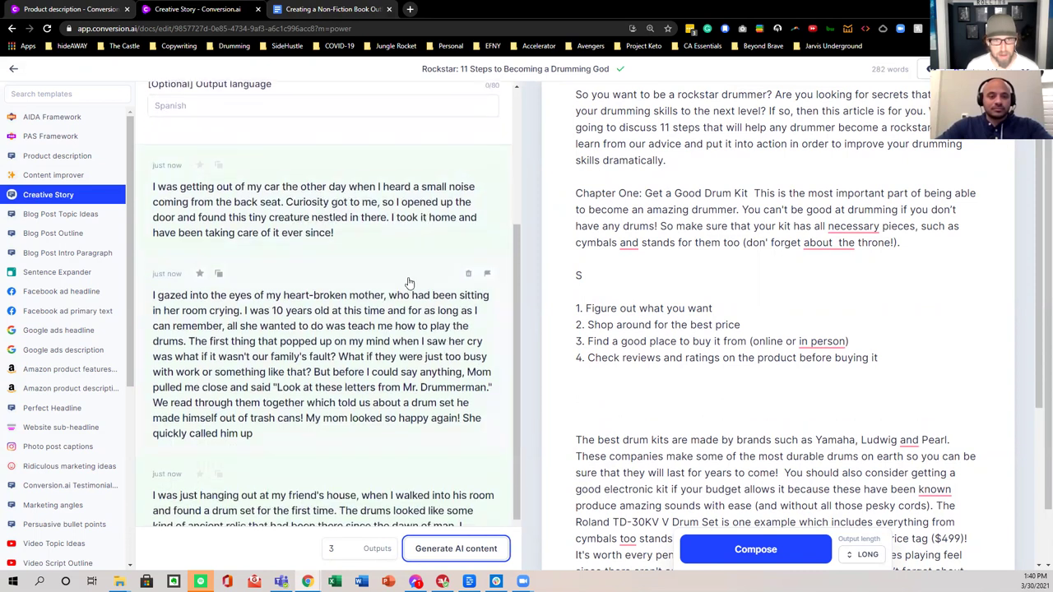
scroll(409, 283, "down", 1)
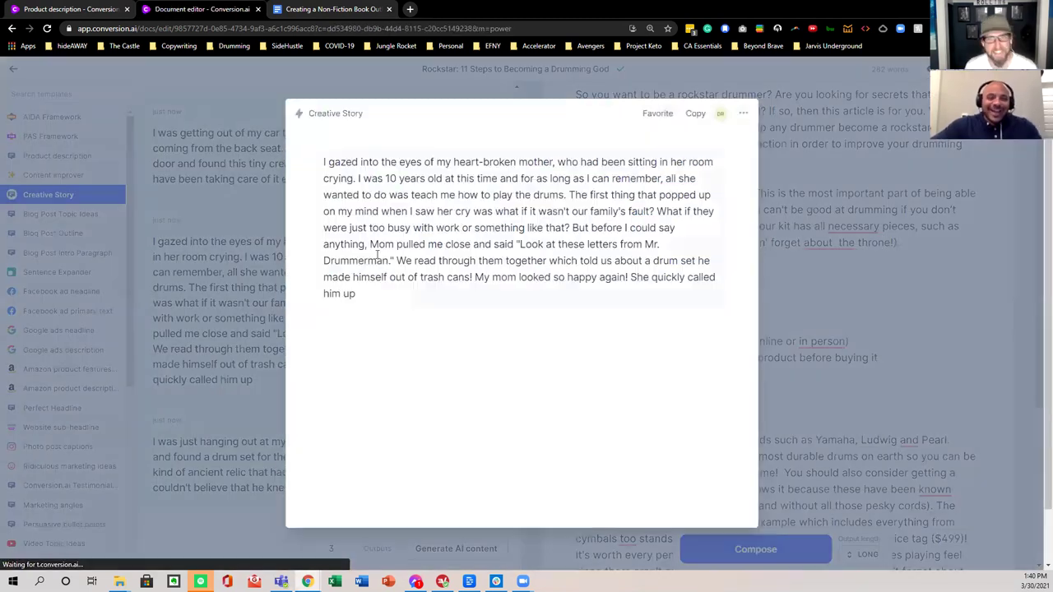
Step: Copy the heart-broken mother story and move 'This is the most…' below the Chapter One heading
left_click(336, 296)
key("ctrl+a")
key("ctrl+c")
left_click(968, 202)
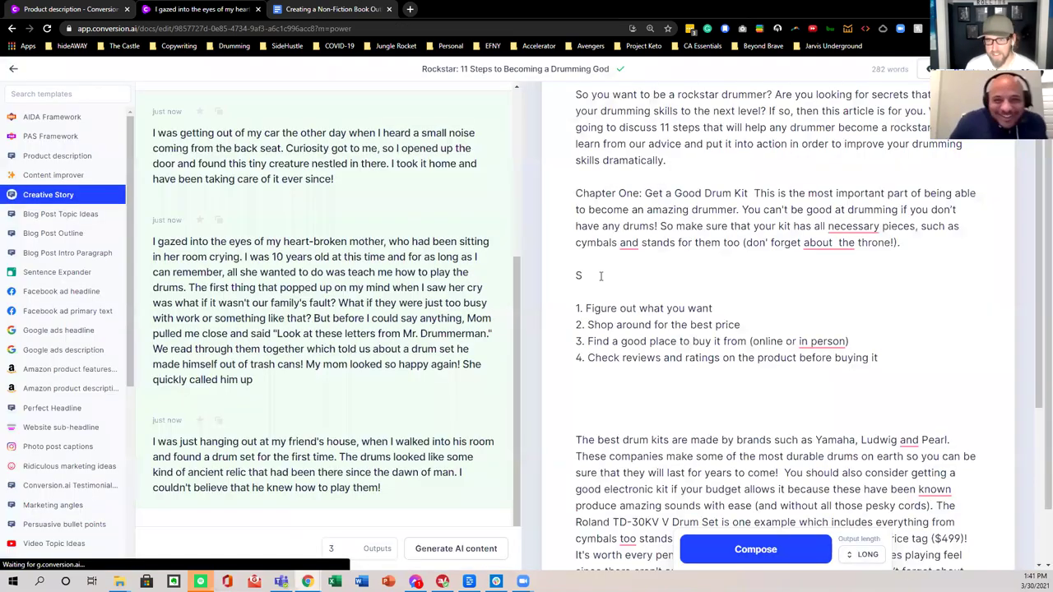
key("shift+Left")
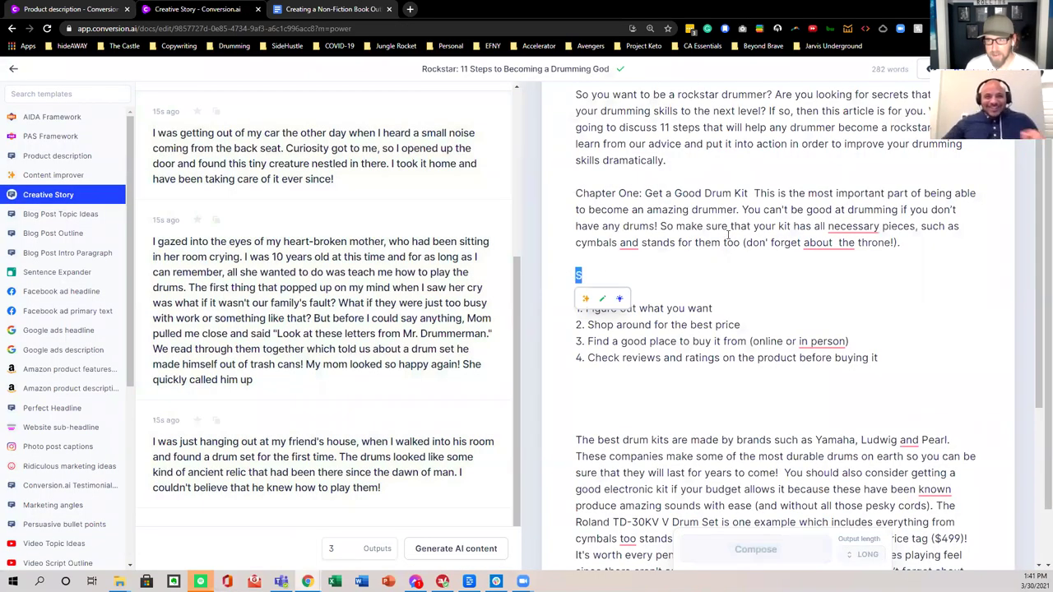
left_click(750, 192)
key("Return")
key("Return")
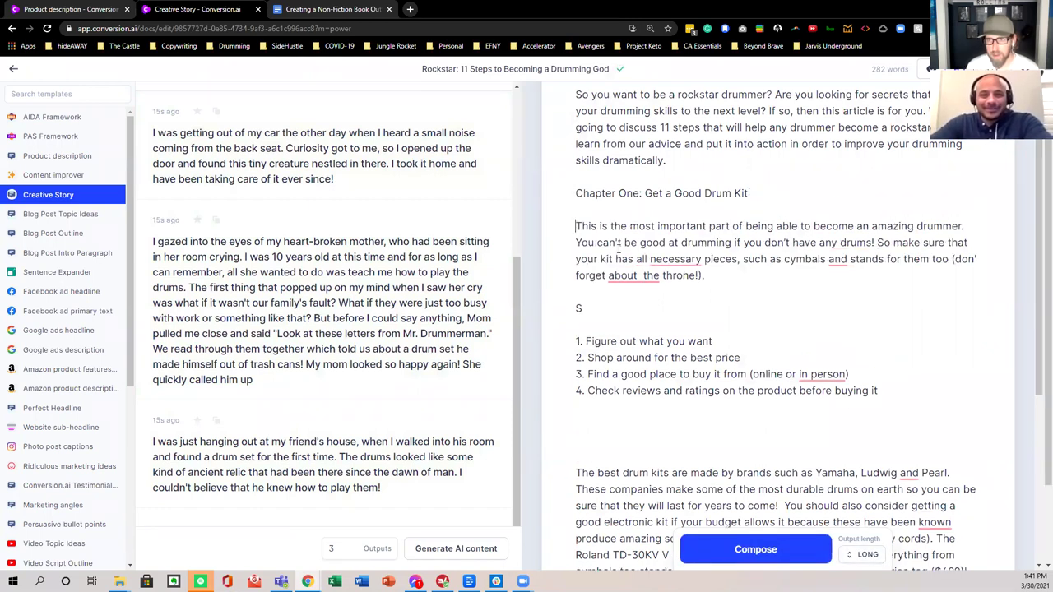
Step: Delete the stray S and paste the mother story onto the empty line
scroll(829, 246, "down", 1)
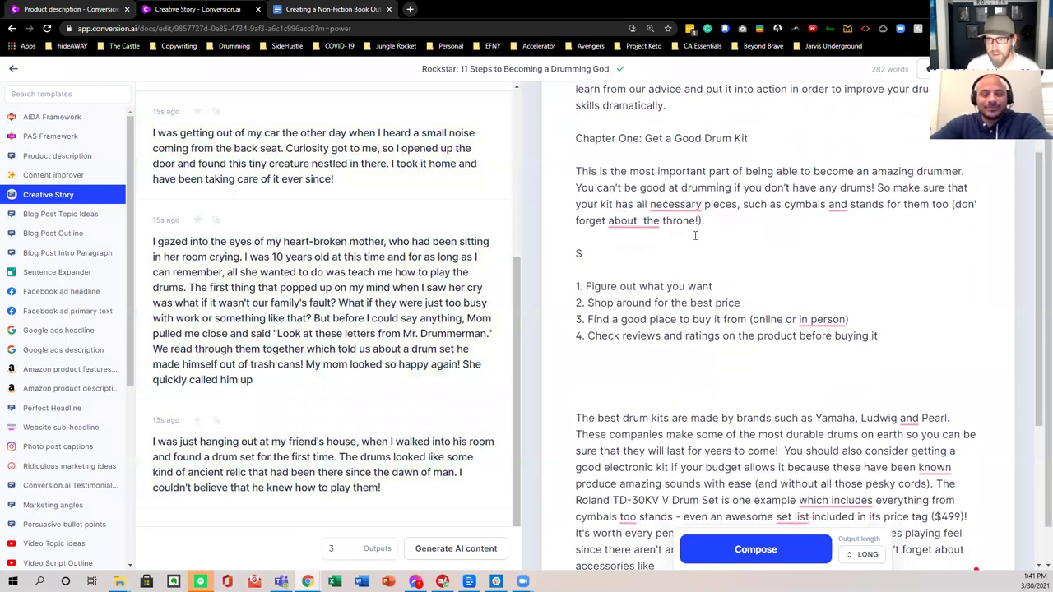
left_click(670, 247)
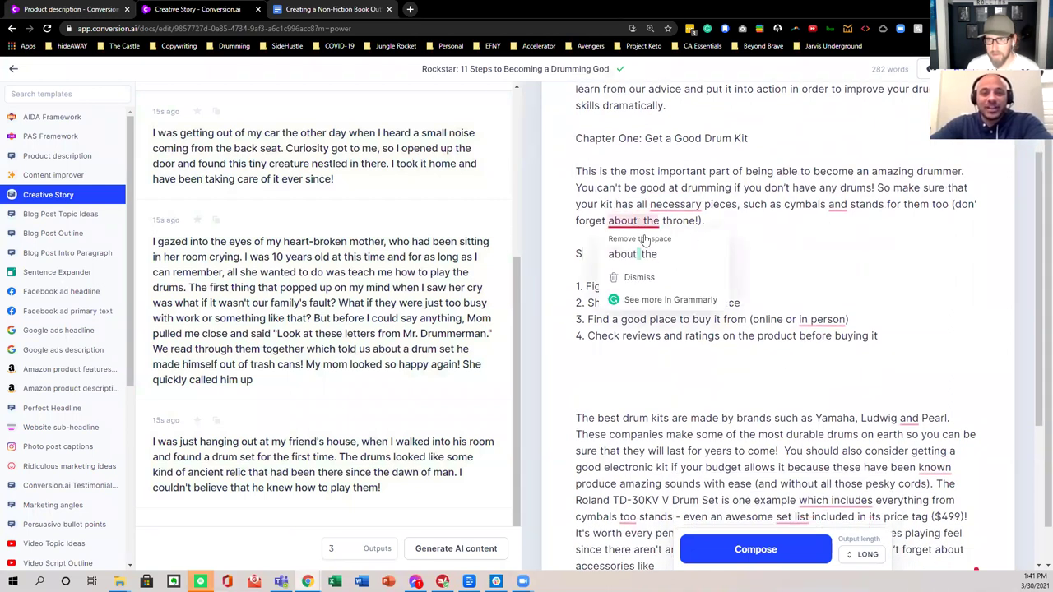
left_click(643, 240)
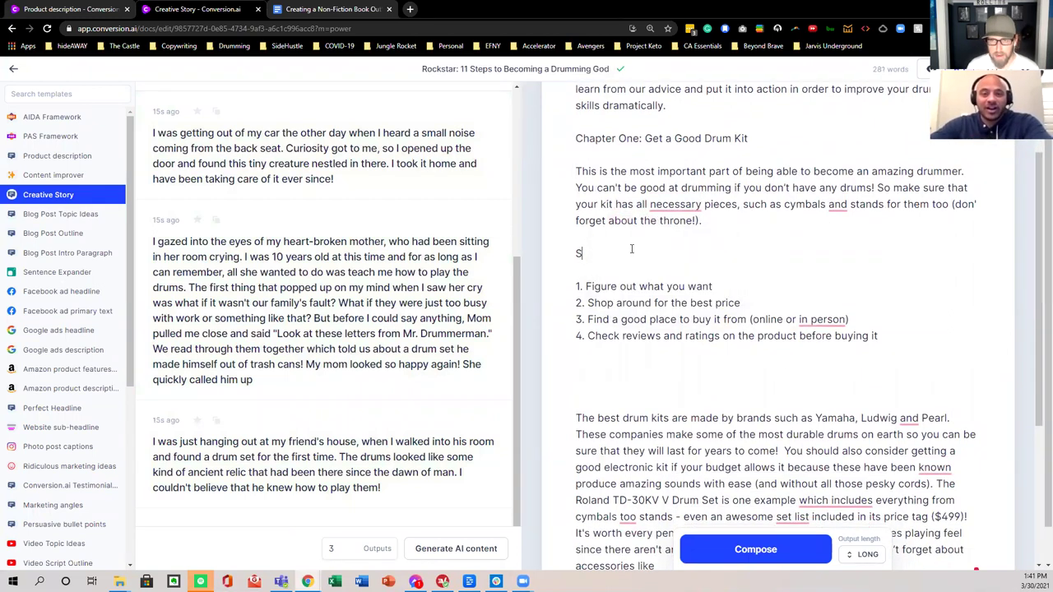
key("BackSpace")
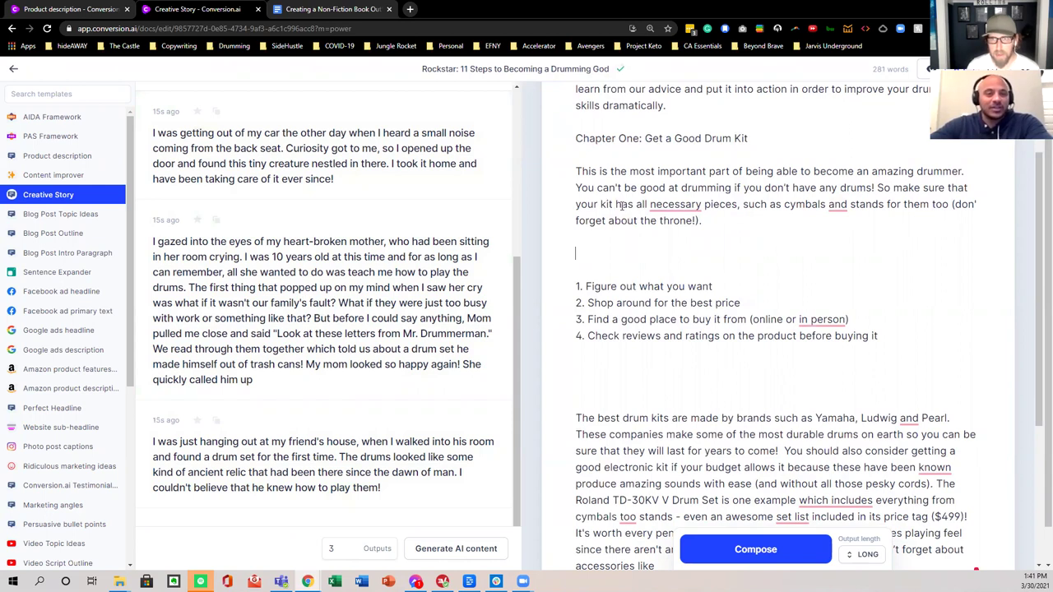
key("ctrl+v")
Step: Begin the story with 'About 10 years ago,'
scroll(662, 275, "down", 2)
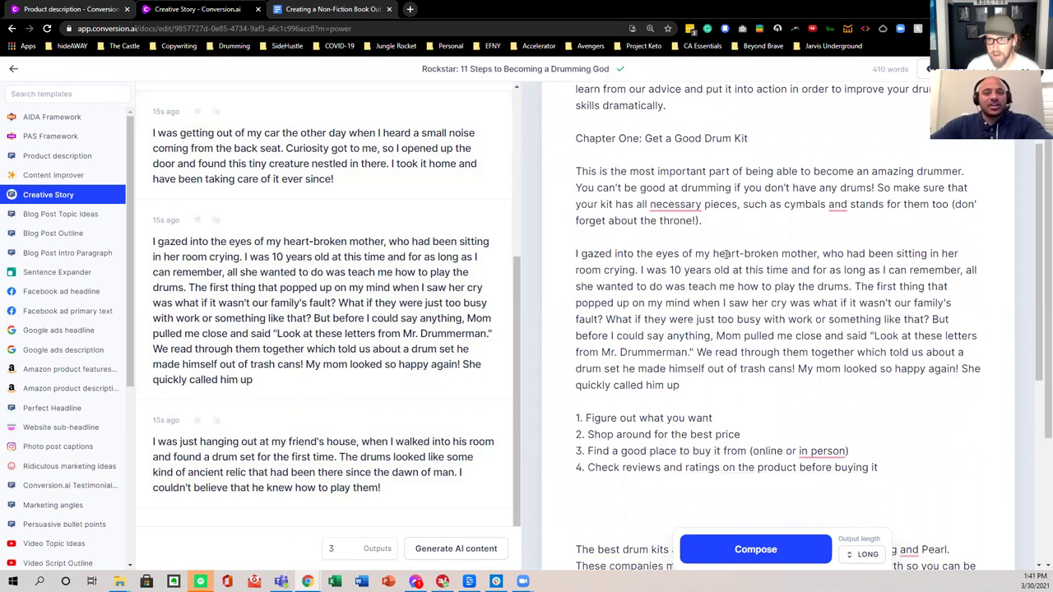
type("A")
type("bout 10")
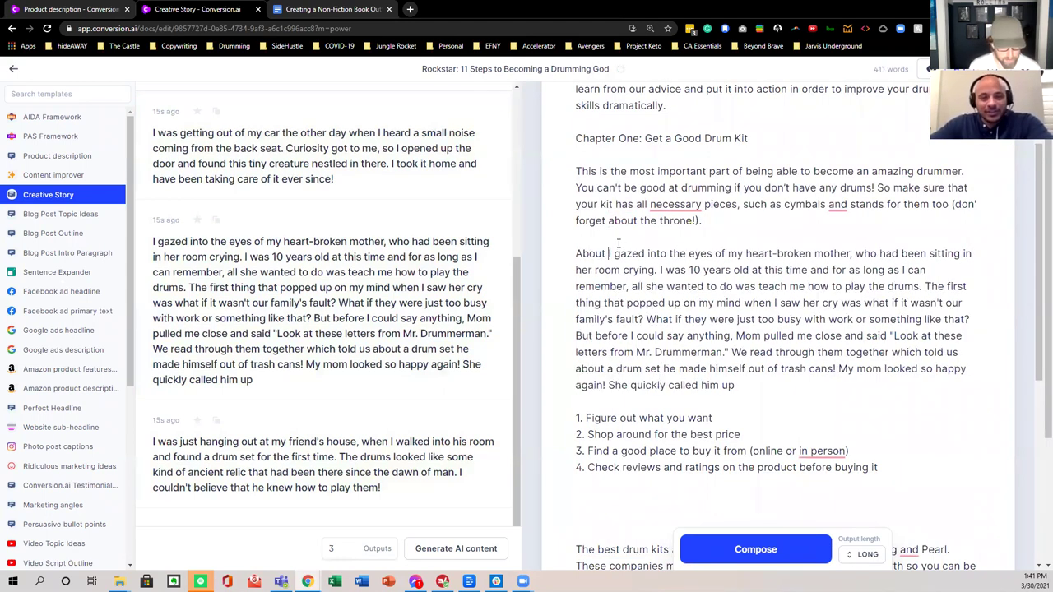
type(" years ago.")
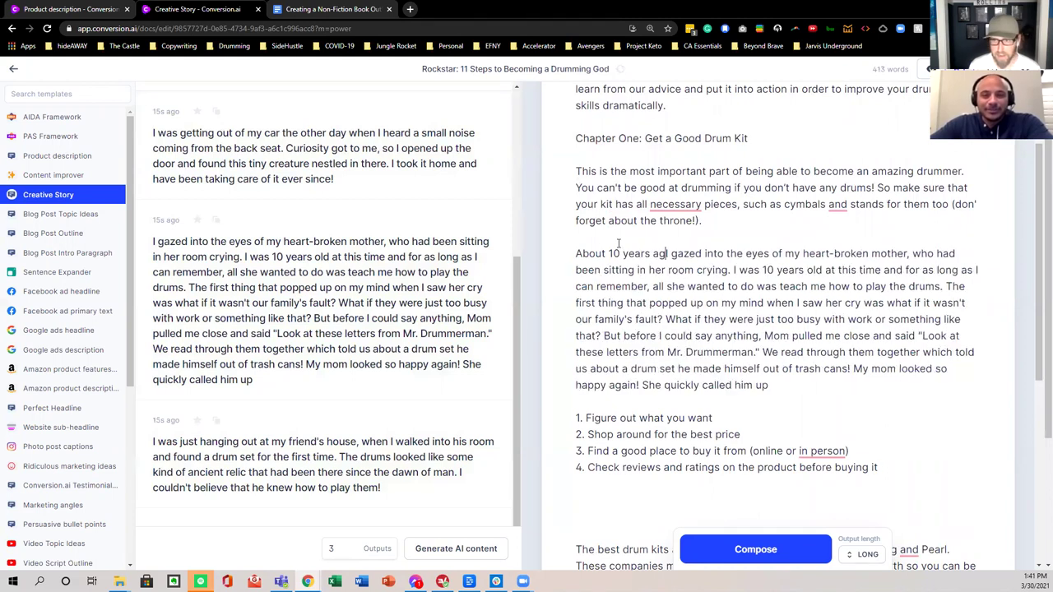
key("BackSpace")
type(", I")
scroll(777, 288, "down", 1)
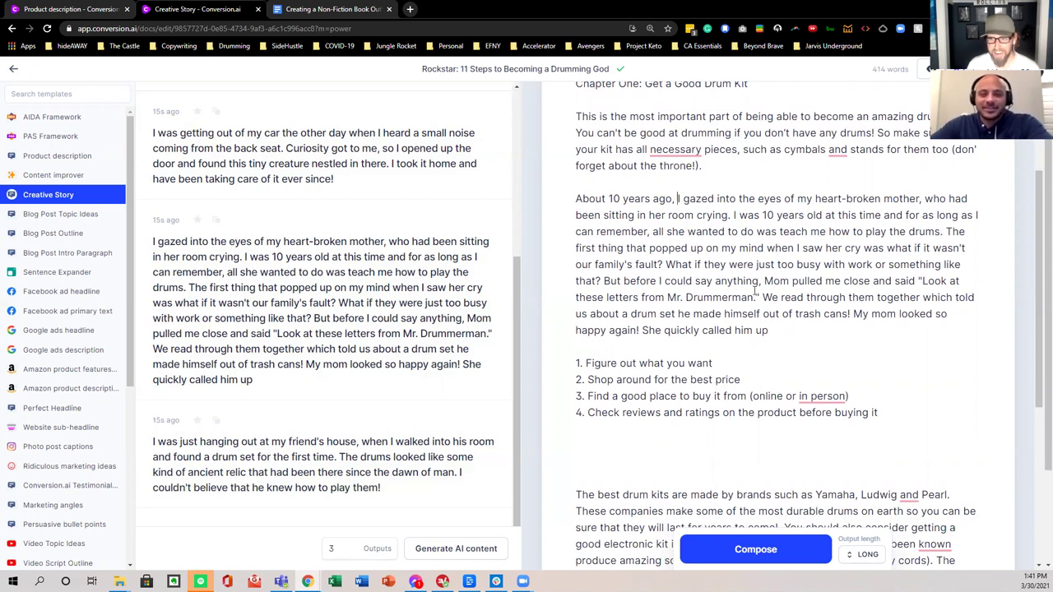
scroll(742, 284, "down", 1)
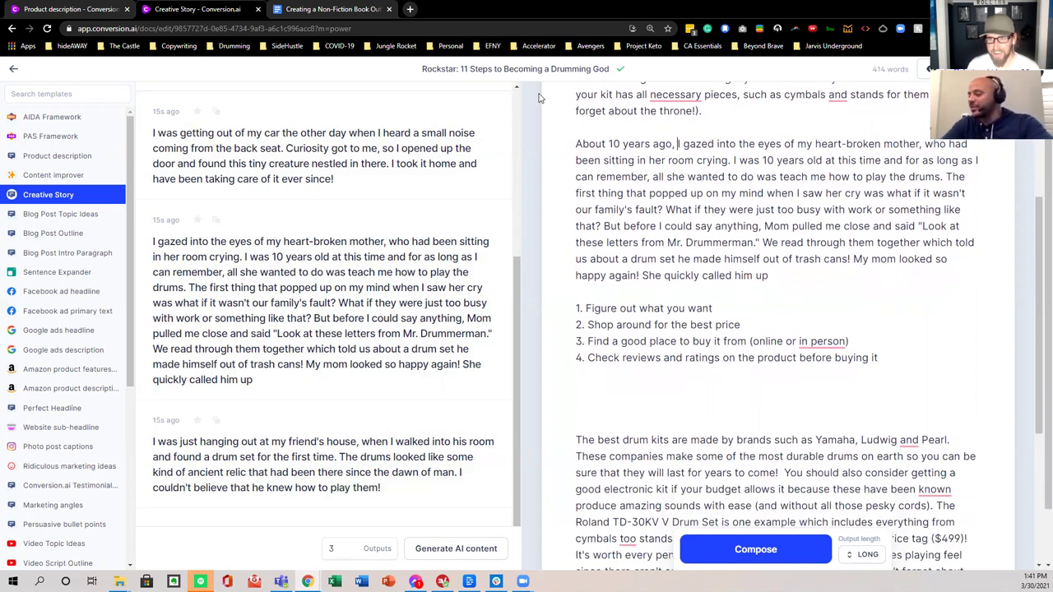
Step: Change 'About 10 years ago' to 'About 20 years ago'
left_click(613, 143)
key("BackSpace")
type("2")
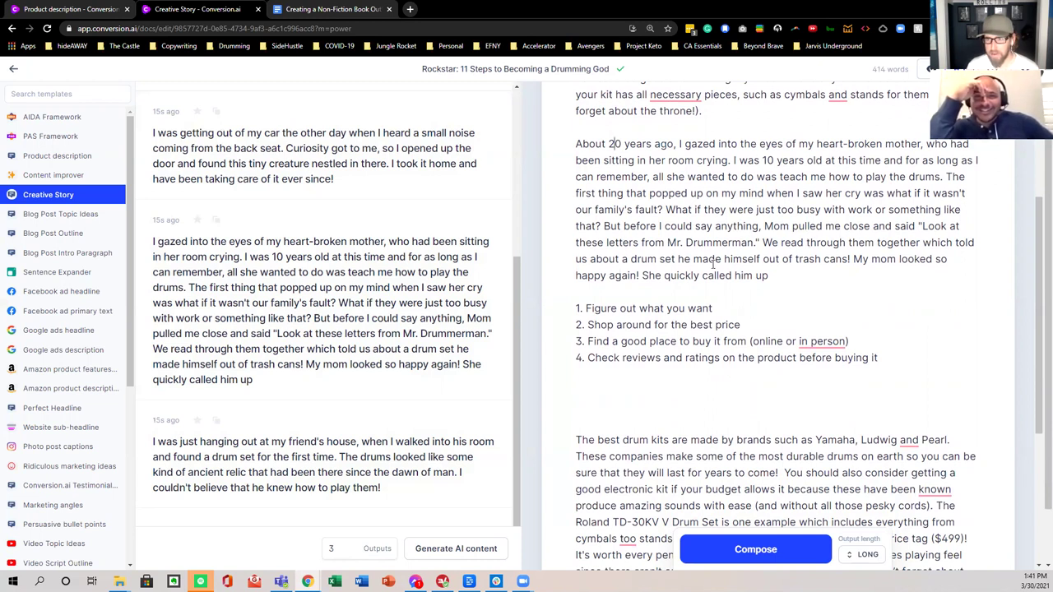
Step: Add the voicemail sentence about buying a good drumset, ending with 'This is what it said:'
left_click(780, 277)
type("but all she got was his voicemail")
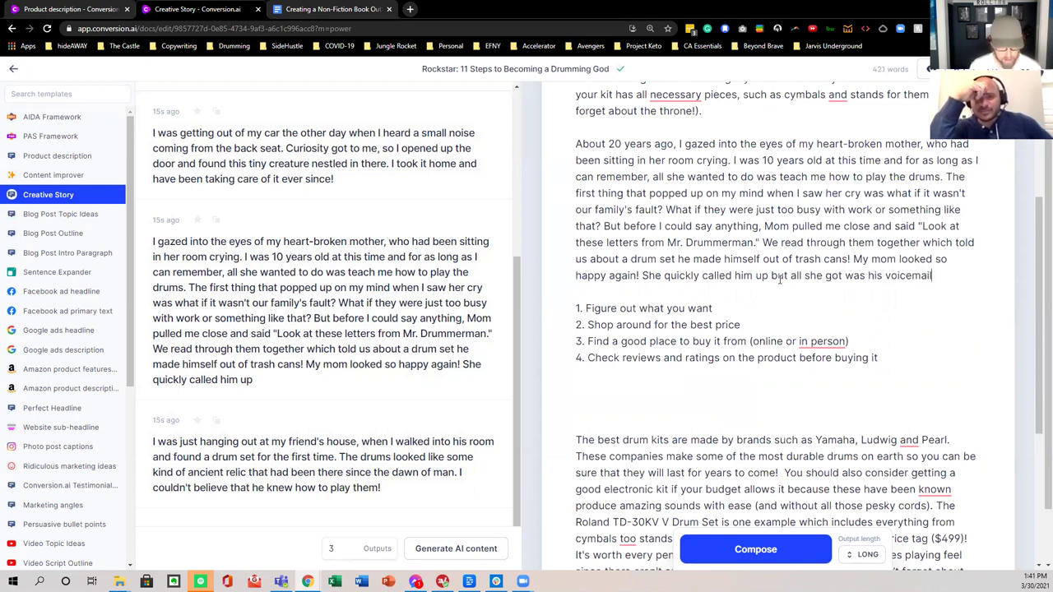
type(" explaining how ")
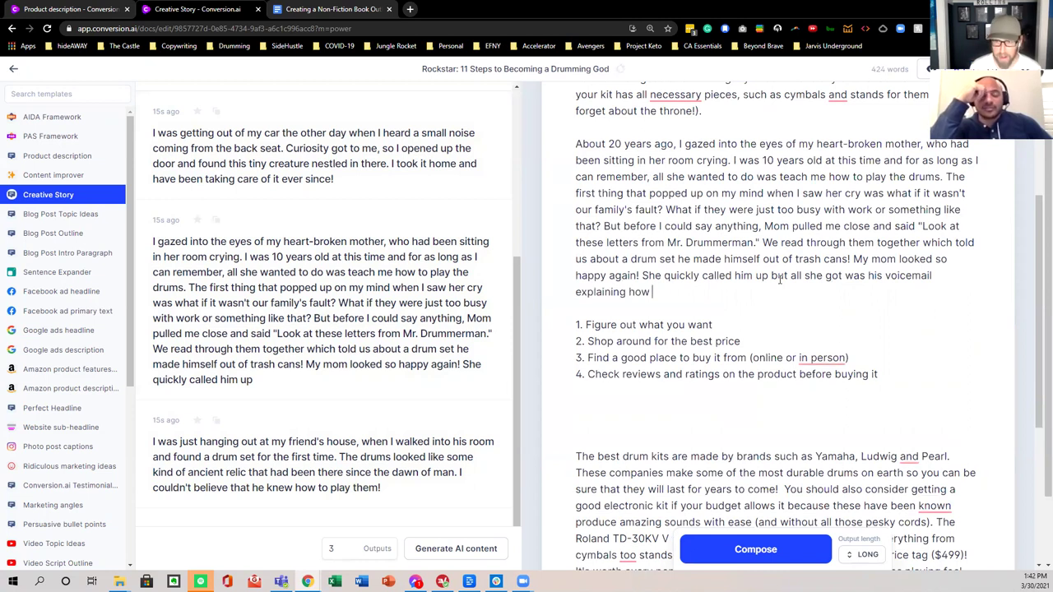
type("to ")
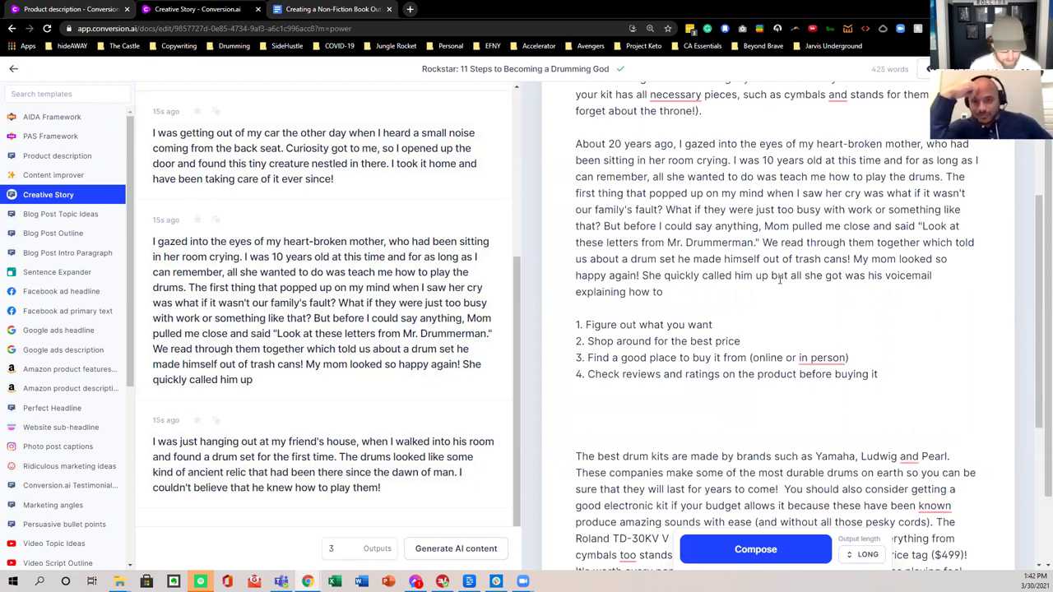
type("find ")
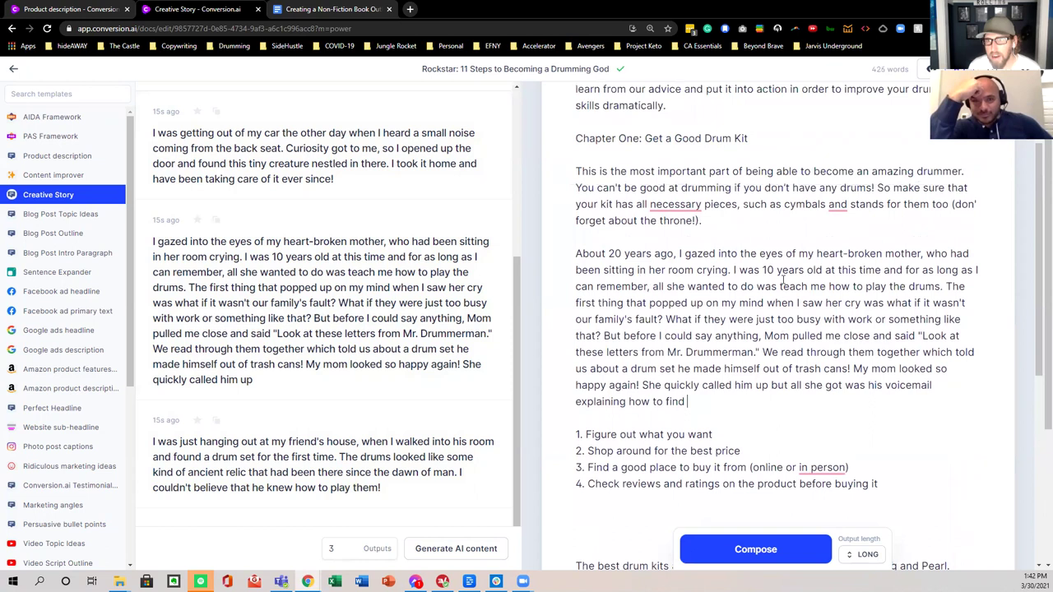
type("and buy a good drumset.")
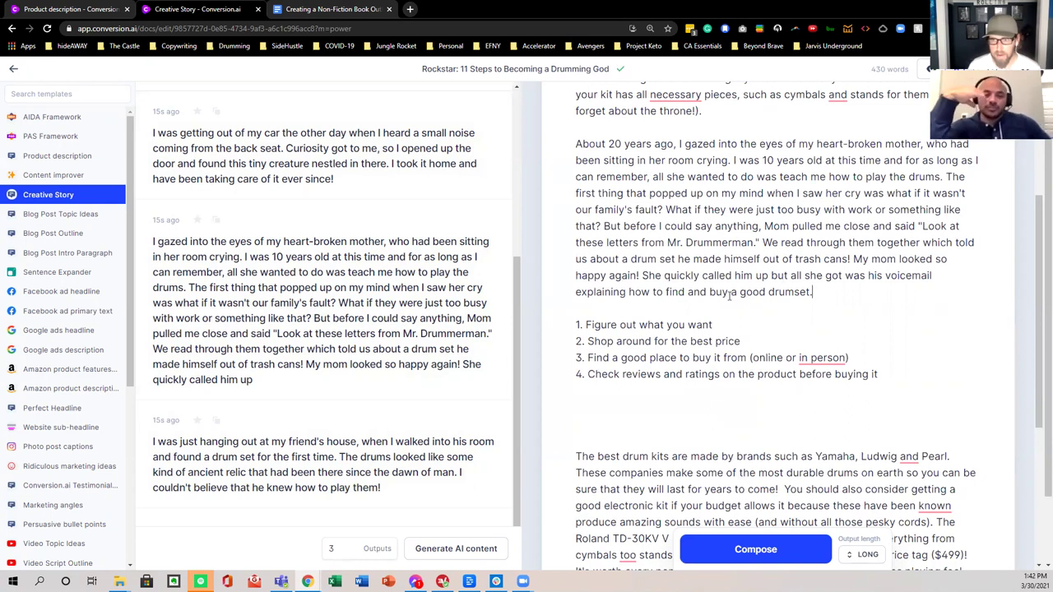
scroll(790, 272, "down", 1)
type("This is what ")
type("it said")
type("\":")
key("BackSpace")
key("BackSpace")
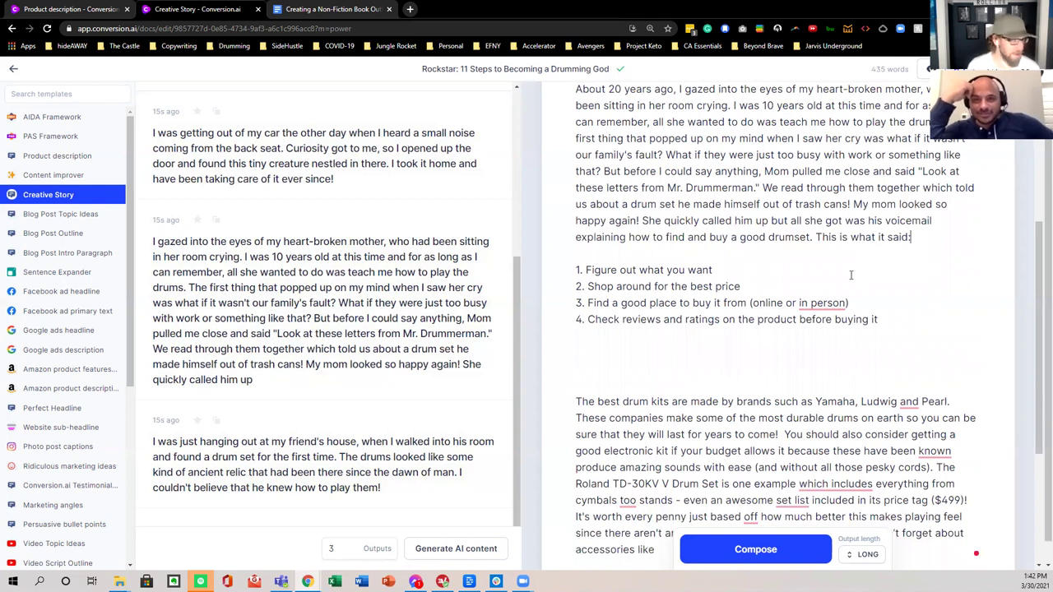
scroll(856, 273, "down", 1)
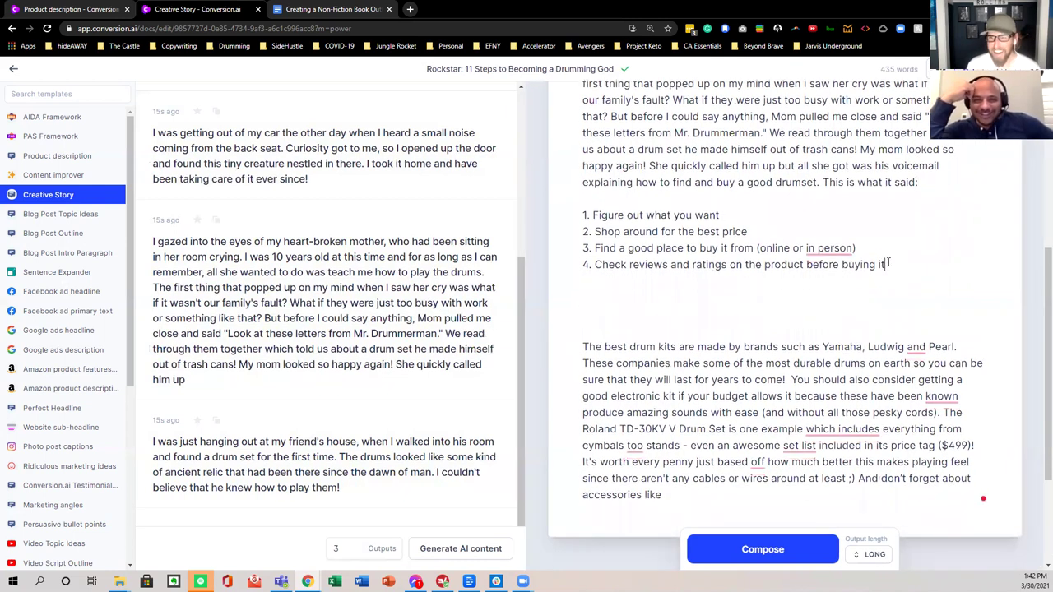
left_click(934, 185)
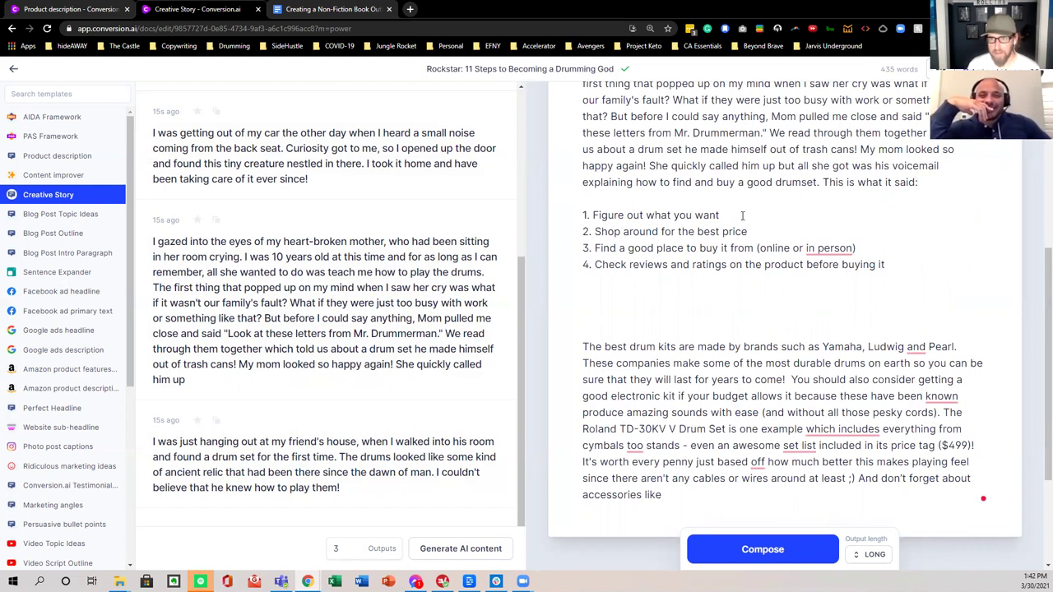
Step: Insert 'drumset' into step 1 so it reads 'Figure out what drumset you want'
key("Down")
key("Down")
left_click(673, 215)
type("drumset")
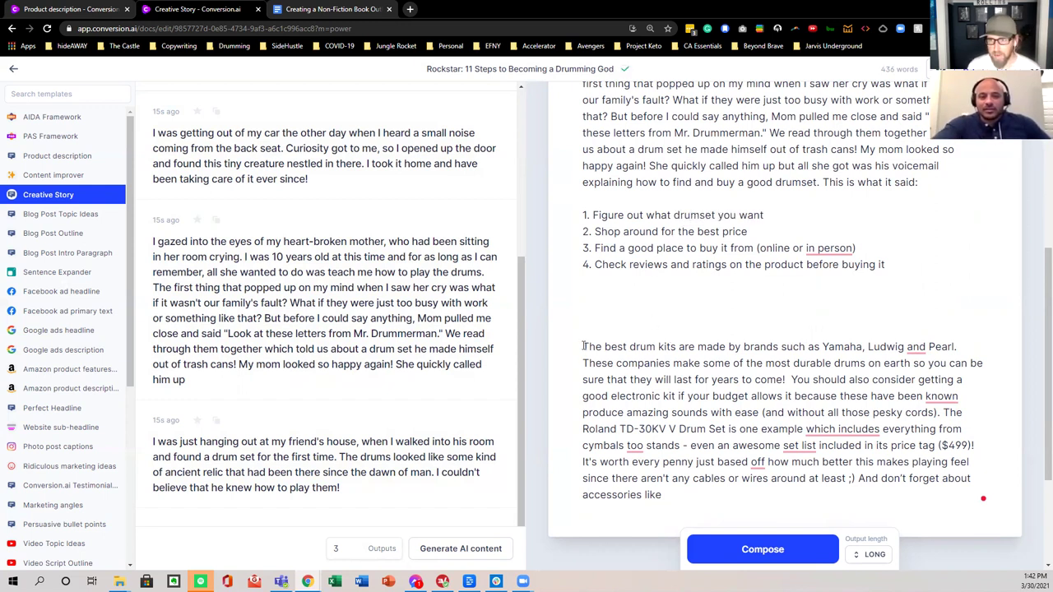
Step: Move the drum kit brands paragraph under step 1, end it with '!' and add a new line
left_click_drag(583, 346, 665, 496)
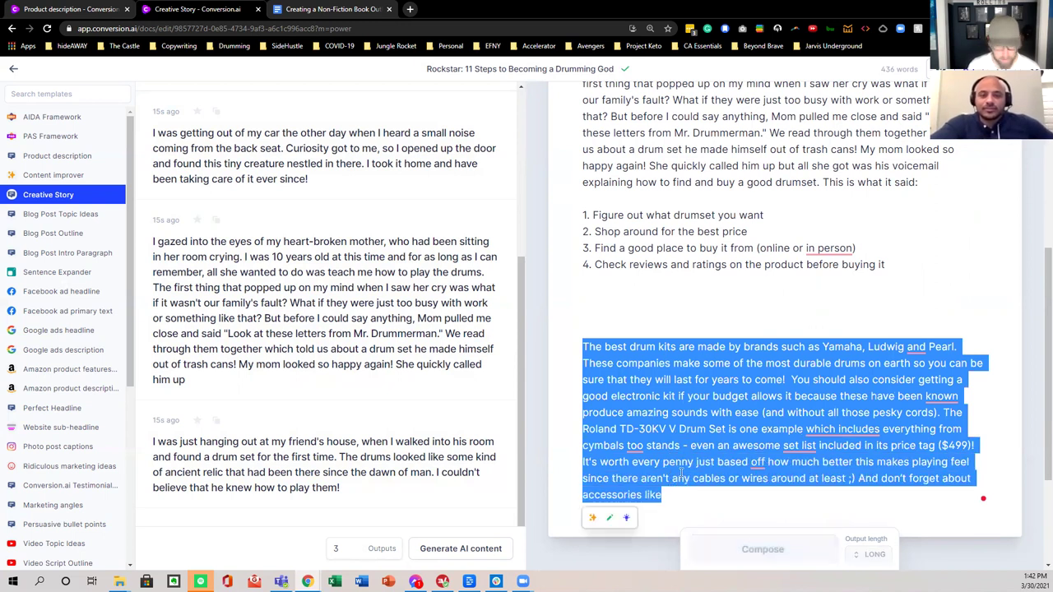
key("BackSpace")
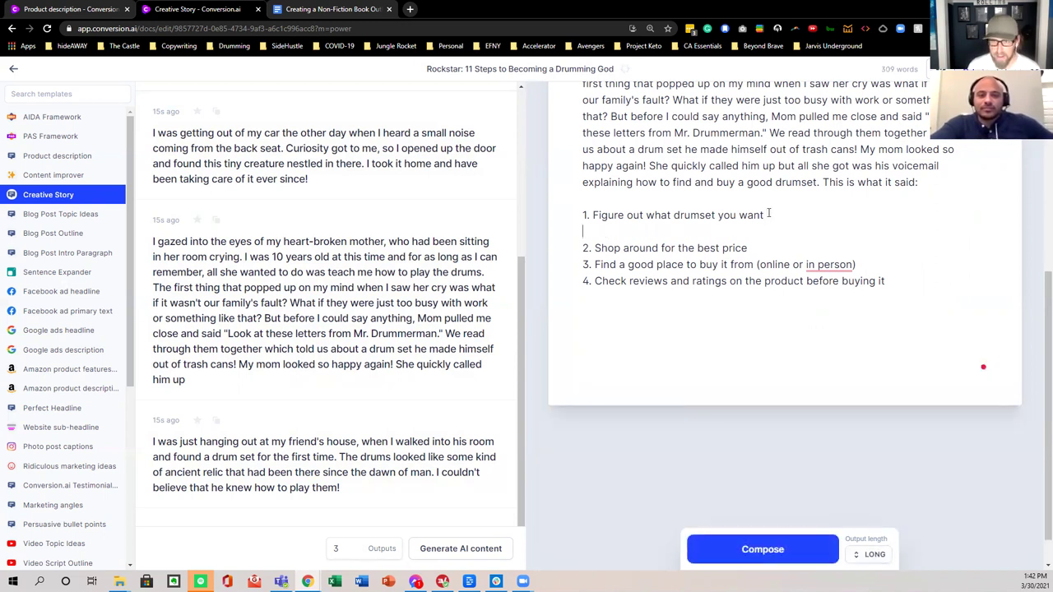
key("ctrl+z")
scroll(728, 282, "down", 5)
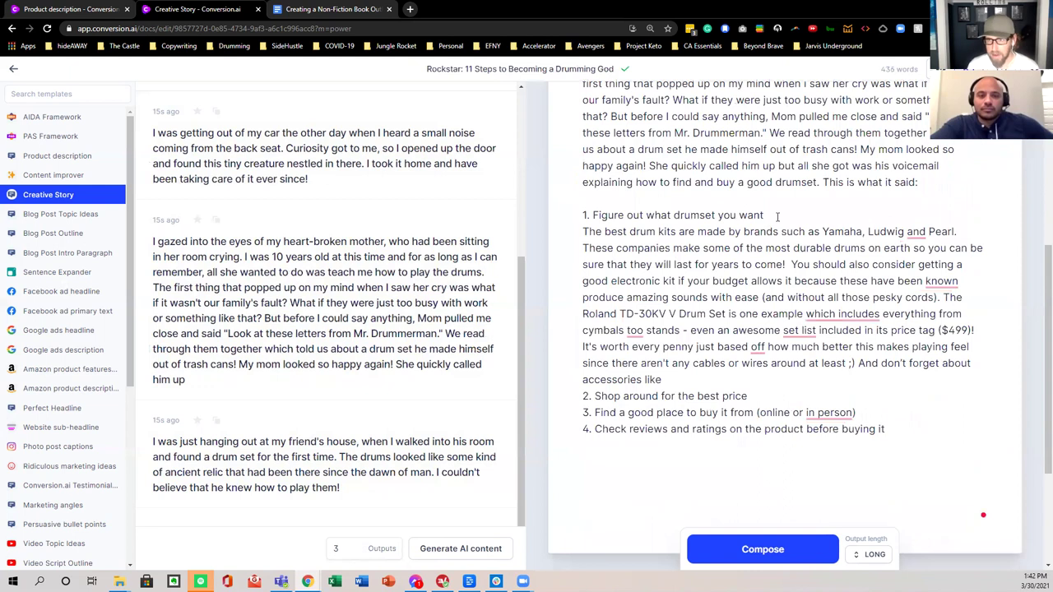
left_click(675, 287)
type("!")
key("Return")
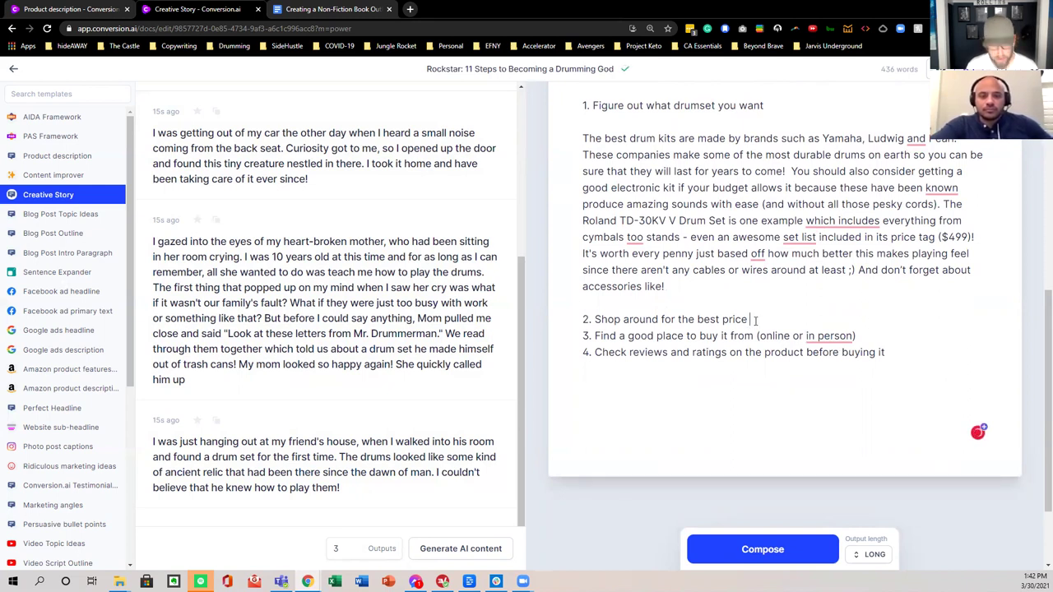
Step: Try new endings for step 2, then have Jarvis compose a passage about choosing drum kits
type("for your")
key("BackSpace")
key("BackSpace")
key("BackSpace")
key("BackSpace")
key("BackSpace")
key("BackSpace")
type("in your budget")
key("BackSpace")
key("BackSpace")
key("BackSpace")
key("BackSpace")
type("id")
key("BackSpace")
key("BackSpace")
key("BackSpace")
key("BackSpace")
key("BackSpace")
key("BackSpace")
key("BackSpace")
key("BackSpace")
key("BackSpace")
key("BackSpace")
key("BackSpace")
key("BackSpace")
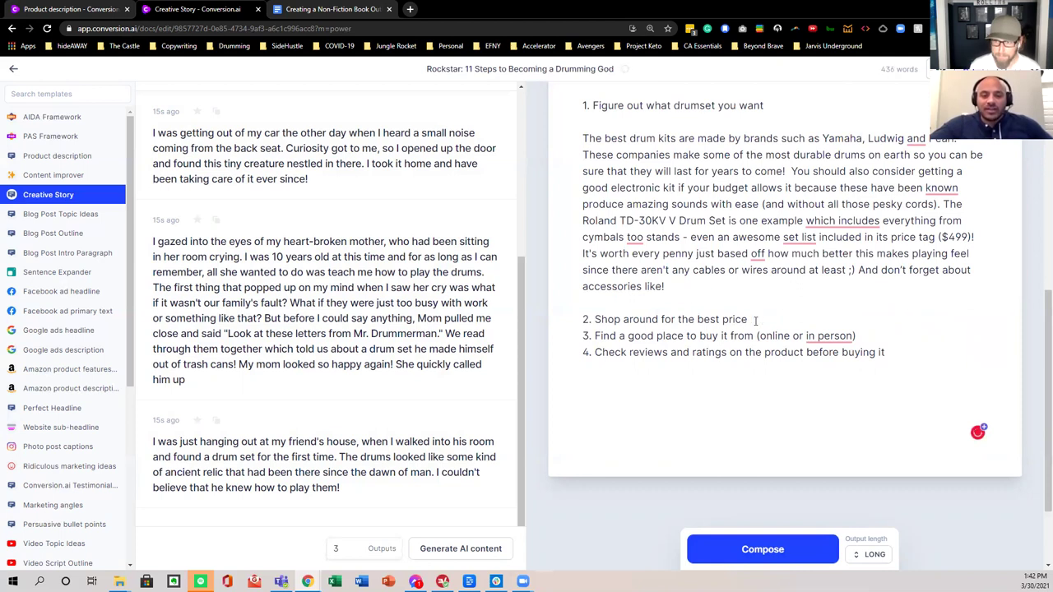
left_click(778, 548)
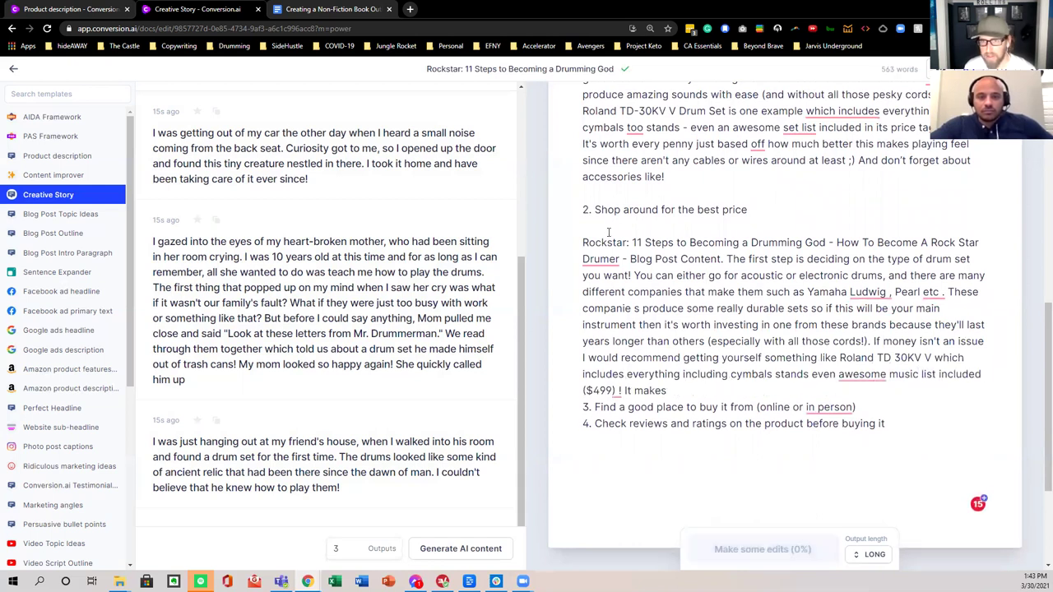
Step: Delete the generated passage under '2. Shop around for the best price'
left_click_drag(667, 391, 576, 248)
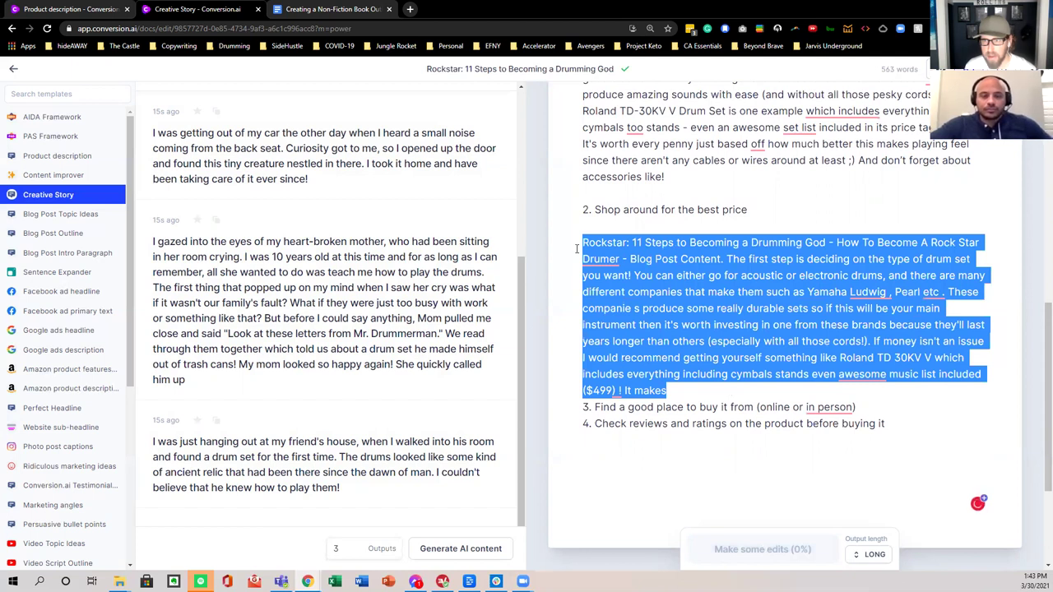
key("BackSpace")
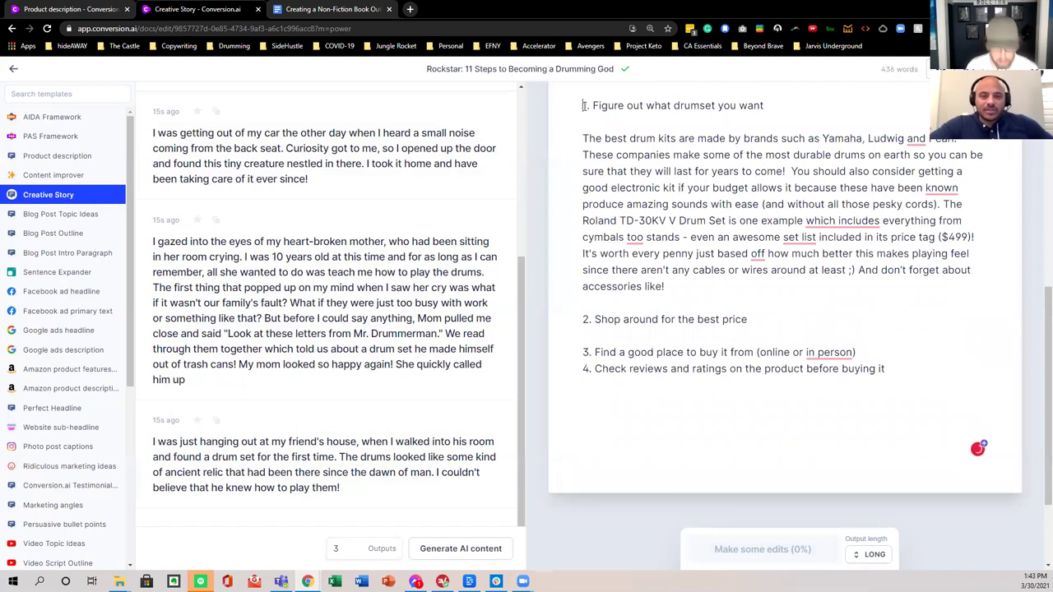
Step: Put '##' before steps 1 and 2 to make them headings
left_click(585, 105)
type("##")
left_click_drag(589, 319, 576, 319)
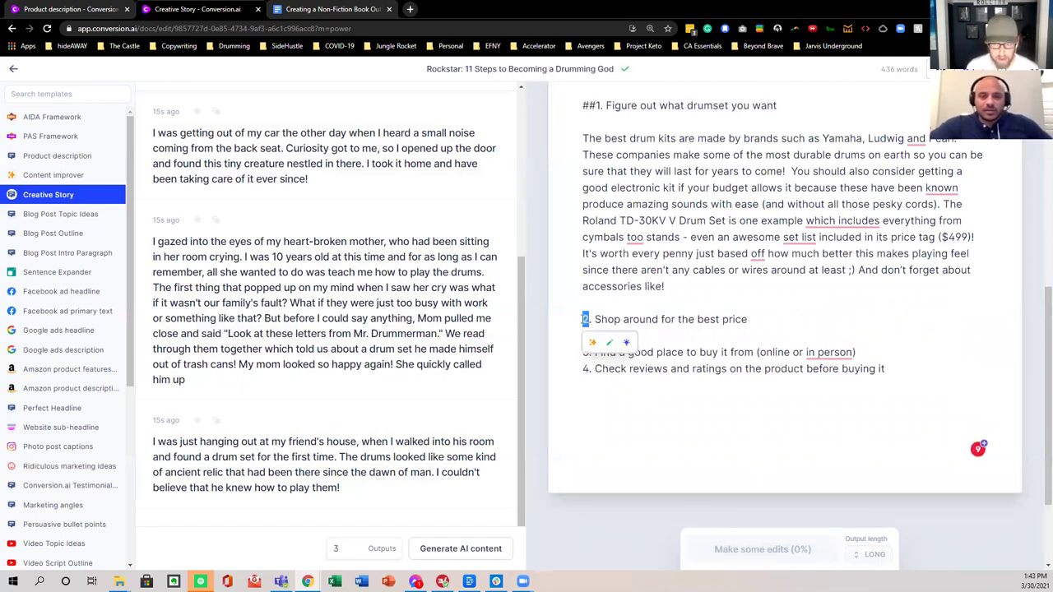
left_click(585, 320)
type("##")
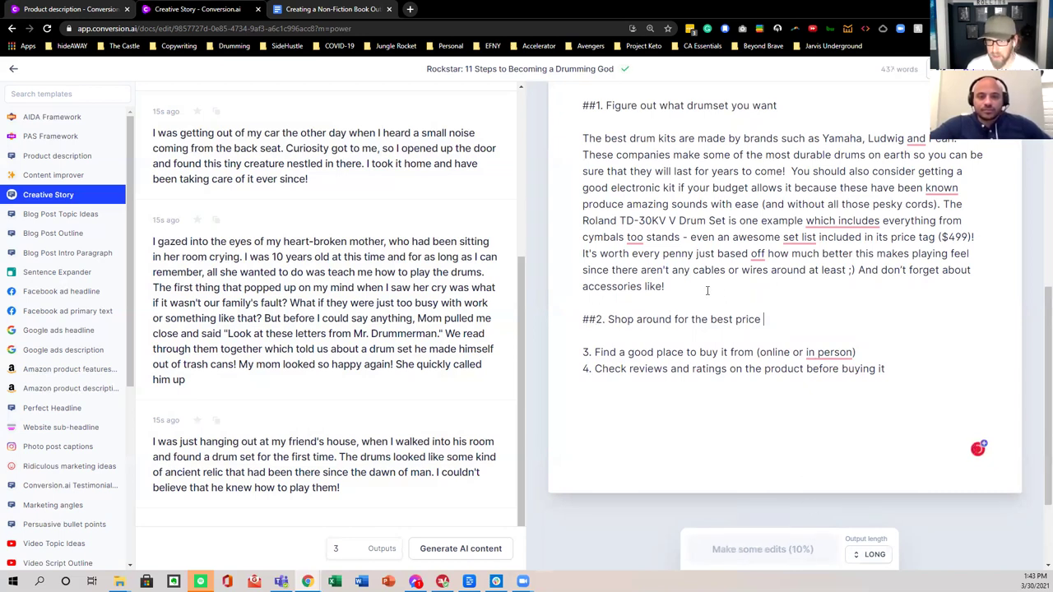
Step: End step 2 with 'in your budget' and have Jarvis compose a paragraph beneath it
triple_click(719, 319)
key("BackSpace")
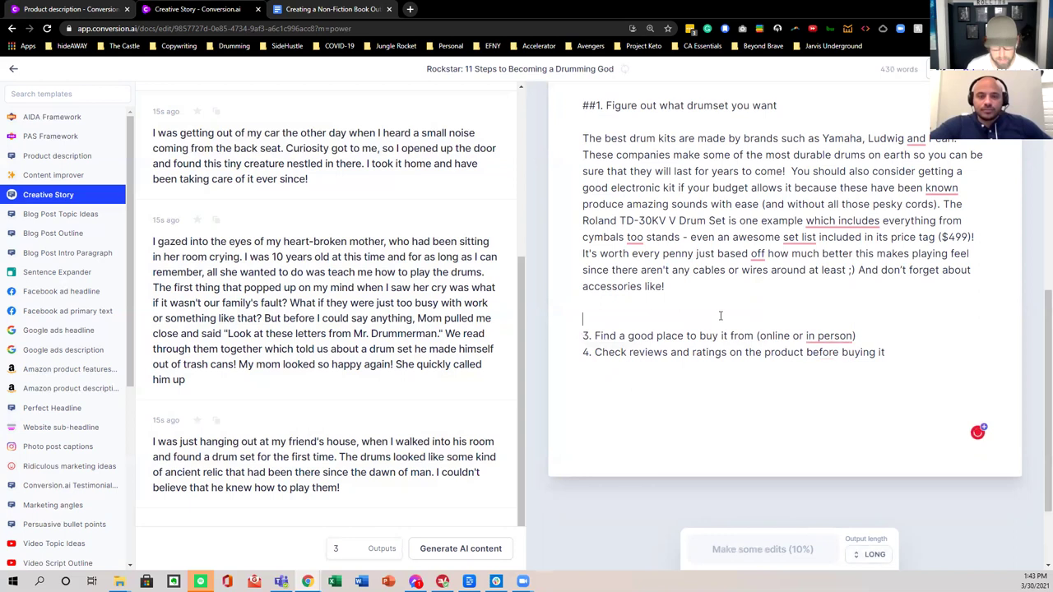
scroll(722, 317, "down", 5)
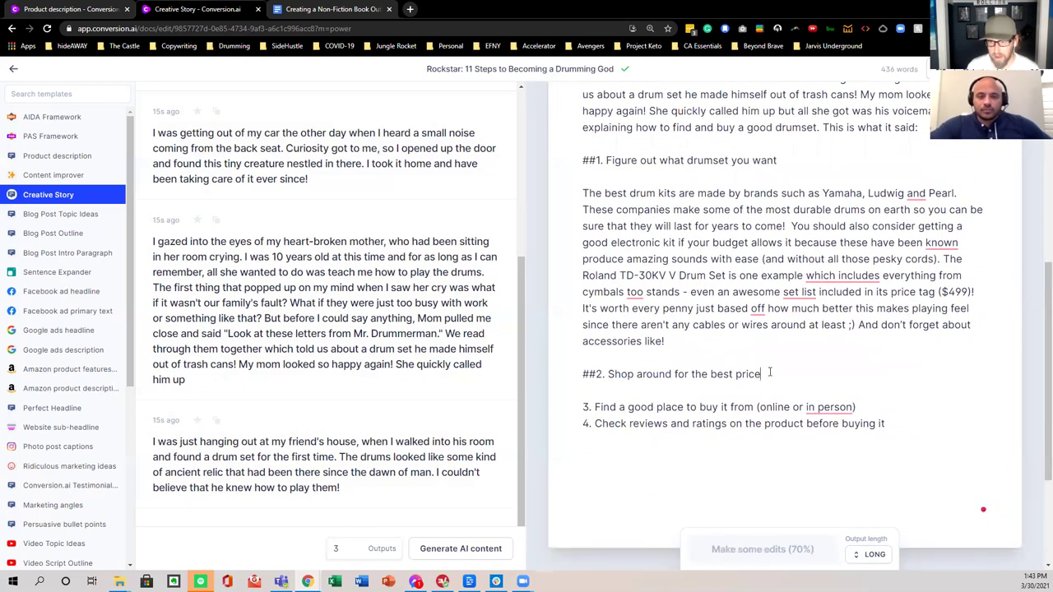
type("in your budget")
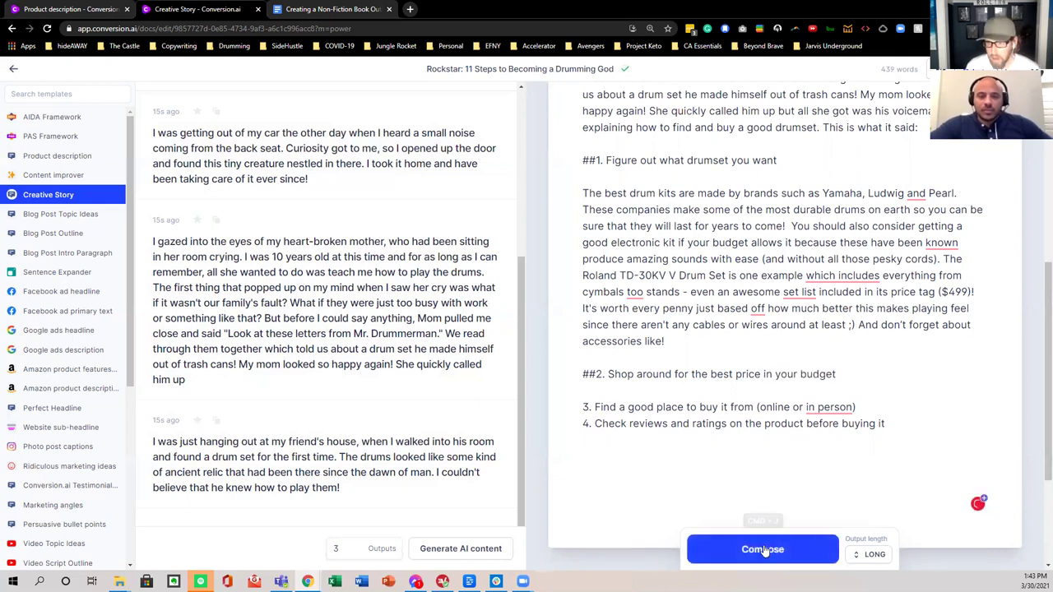
left_click(762, 550)
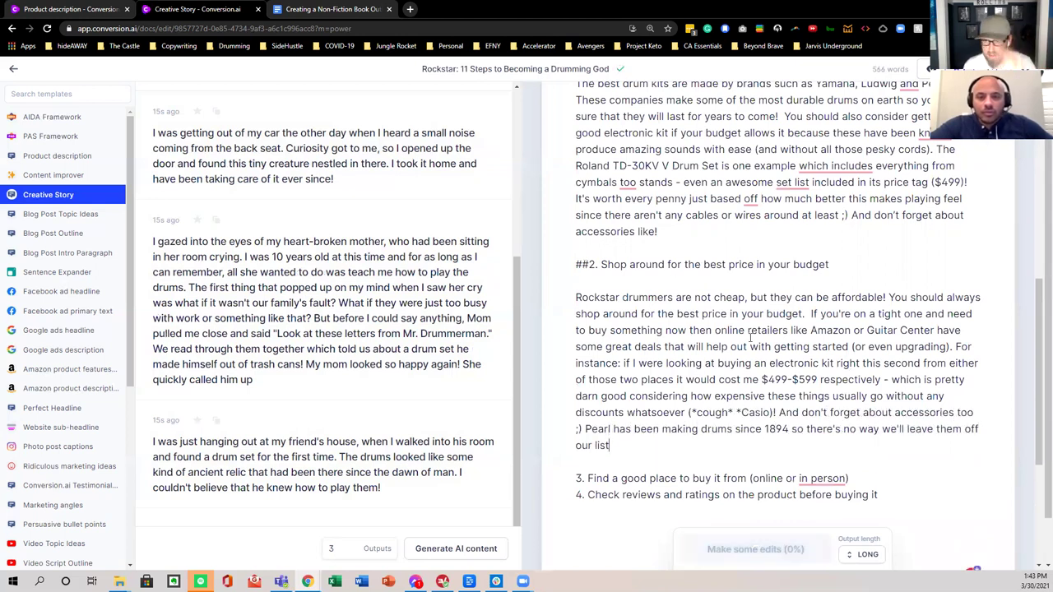
Step: Replace 'price' with 'drumset' in the step 2 heading
scroll(678, 317, "up", 1)
scroll(746, 311, "down", 1)
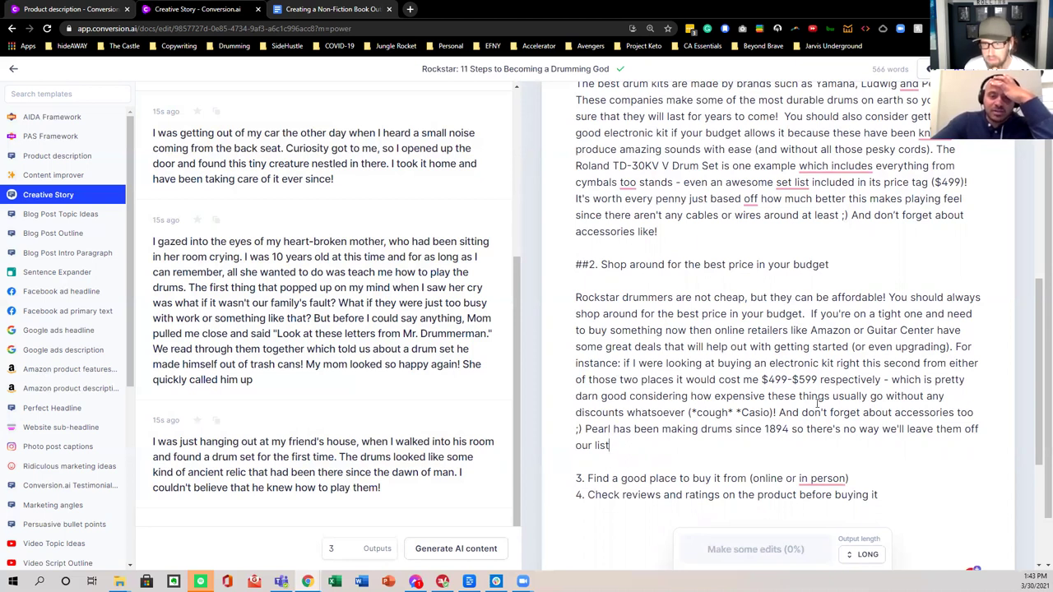
double_click(744, 268)
type("drumset")
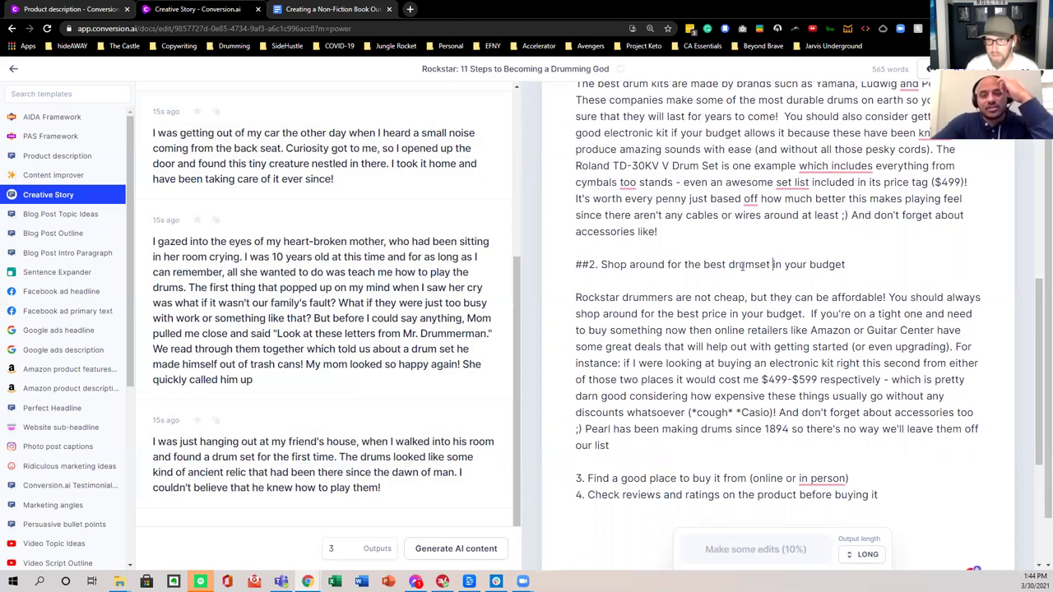
Step: Delete the generated pricing paragraph under step 2, undoing an accidental extra deletion
left_click_drag(610, 445, 576, 297)
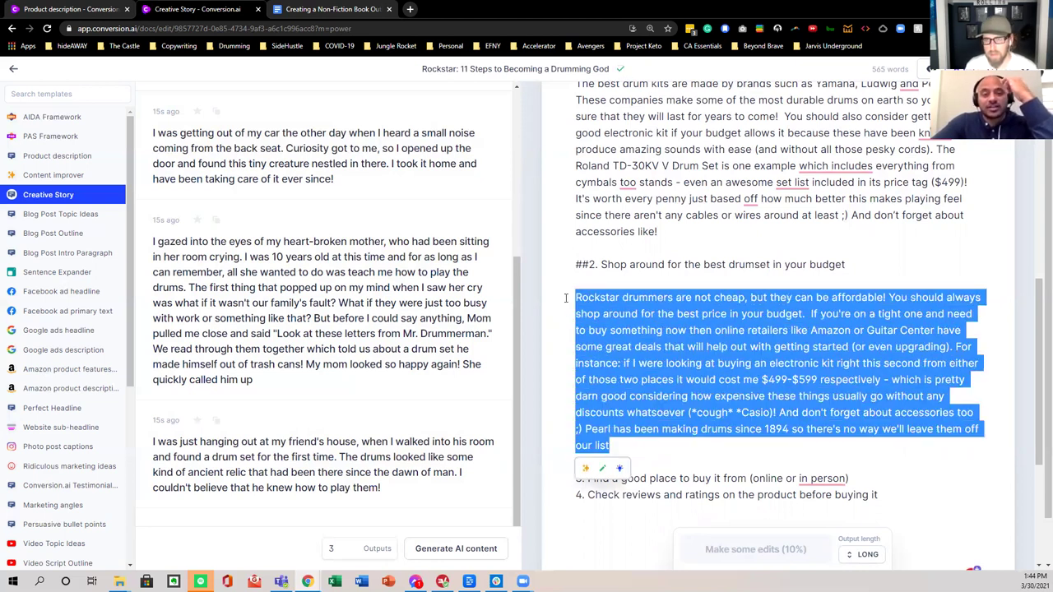
key("BackSpace")
left_click(860, 264)
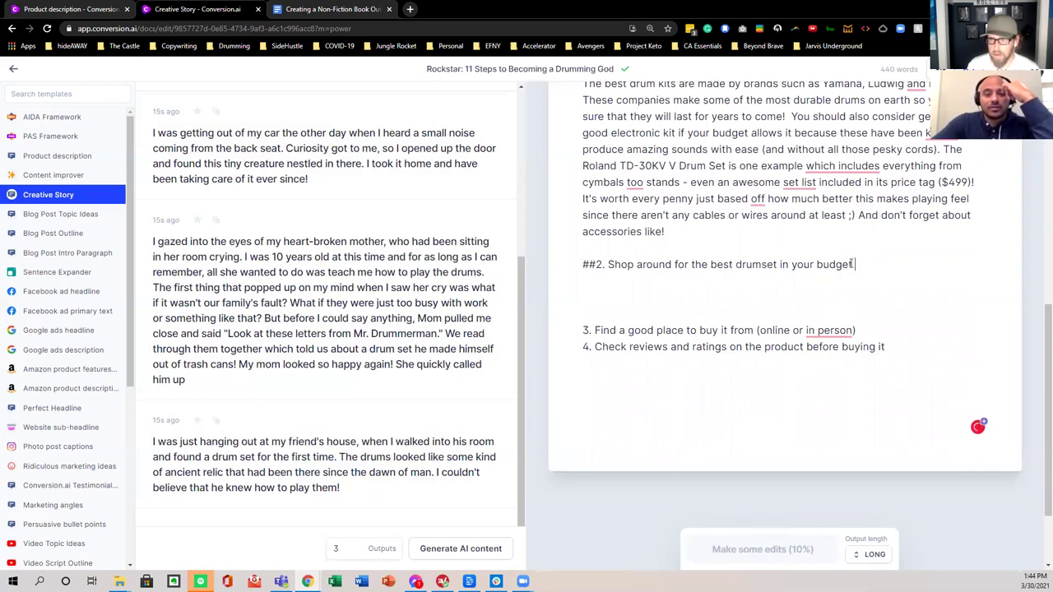
left_click_drag(856, 264, 568, 169)
key("BackSpace")
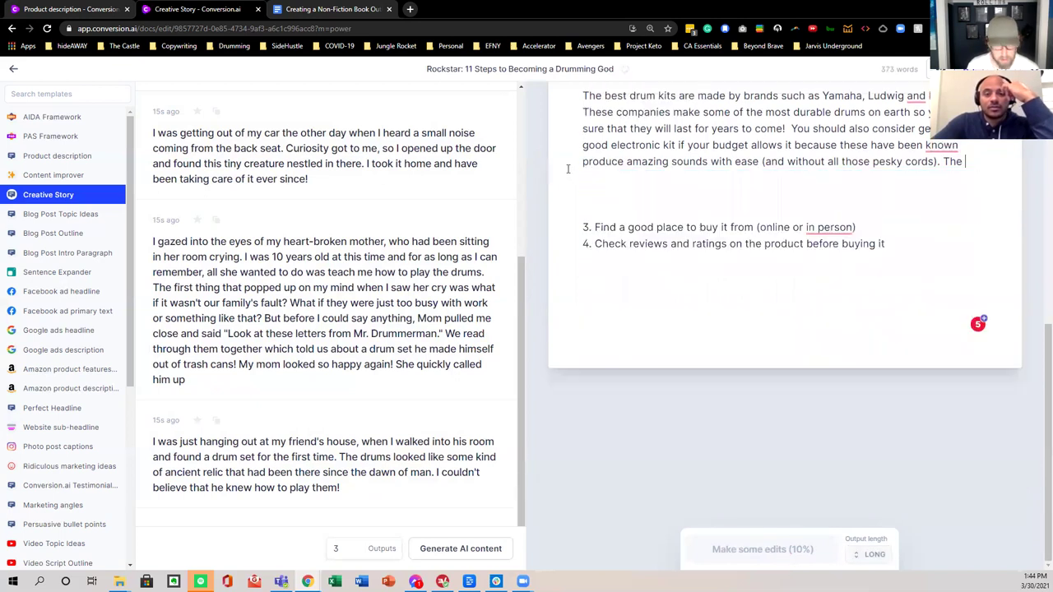
key("ctrl+z")
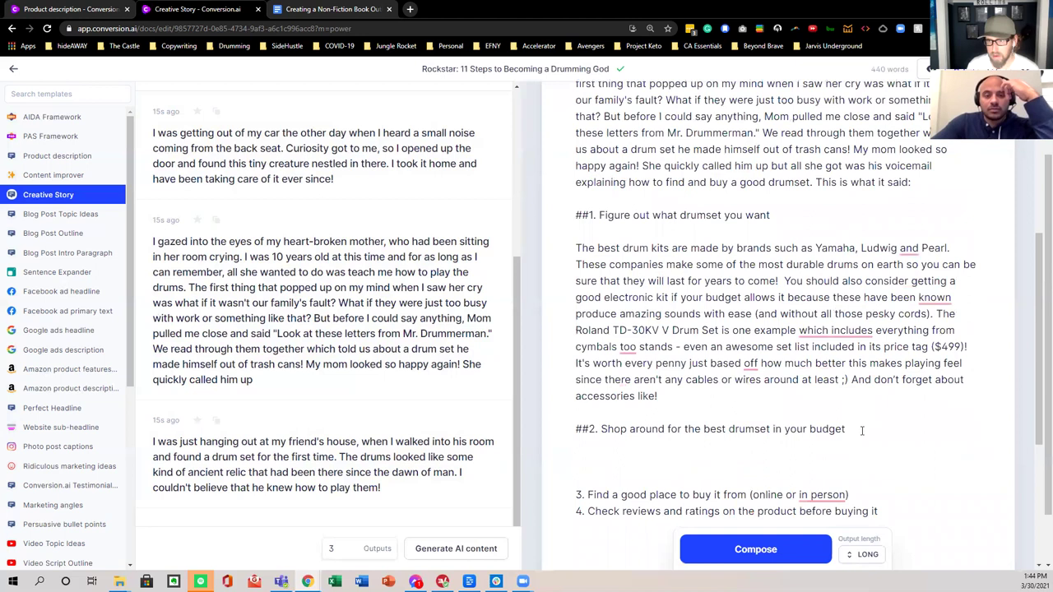
Step: Have Jarvis generate a new paragraph under step 2 and look it over
left_click(763, 540)
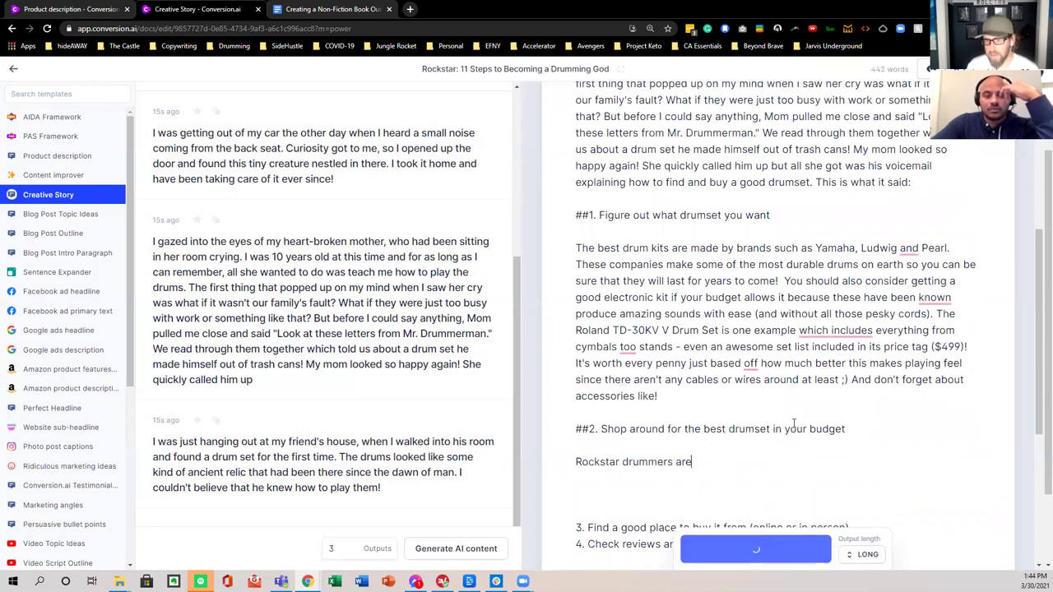
scroll(781, 411, "down", 2)
scroll(695, 362, "down", 2)
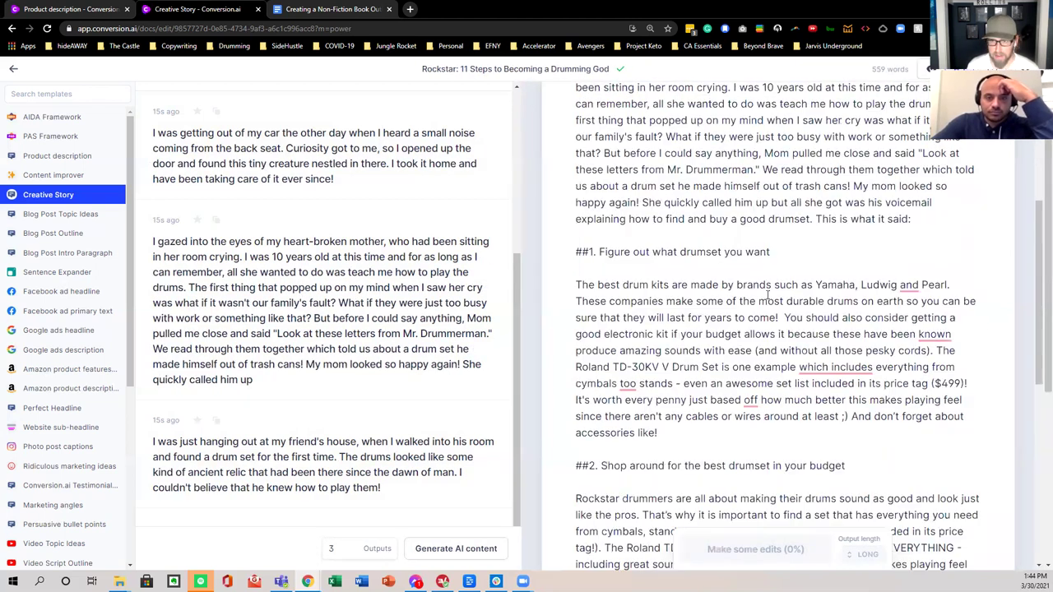
scroll(939, 286, "down", 3)
key("shift+Up")
key("shift+Up")
key("shift+Up")
key("shift+Up")
key("shift+Up")
key("shift+Up")
key("shift+Up")
key("shift+Up")
key("shift+Home")
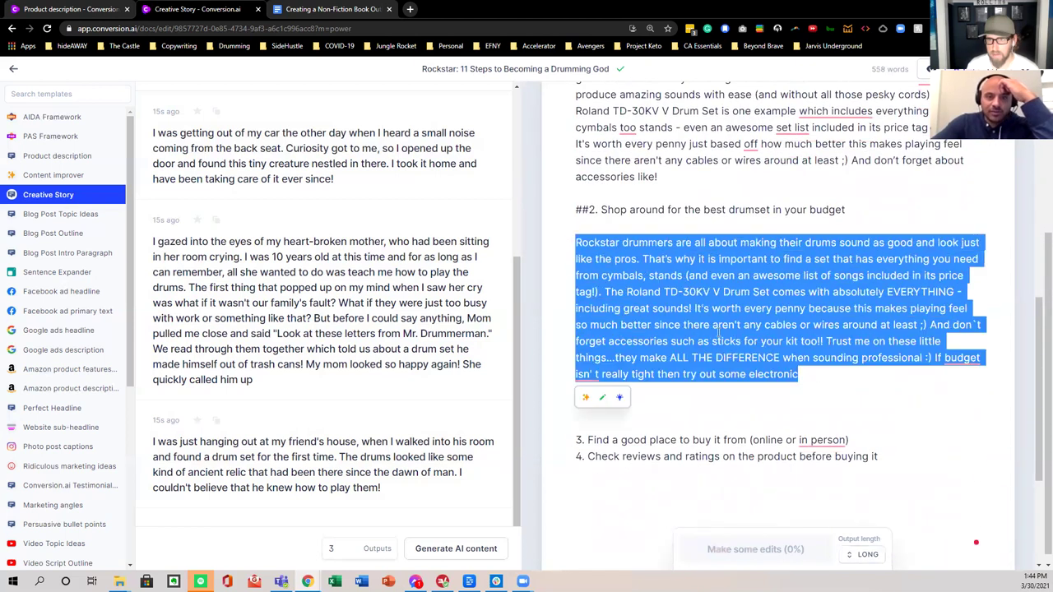
left_click(819, 378)
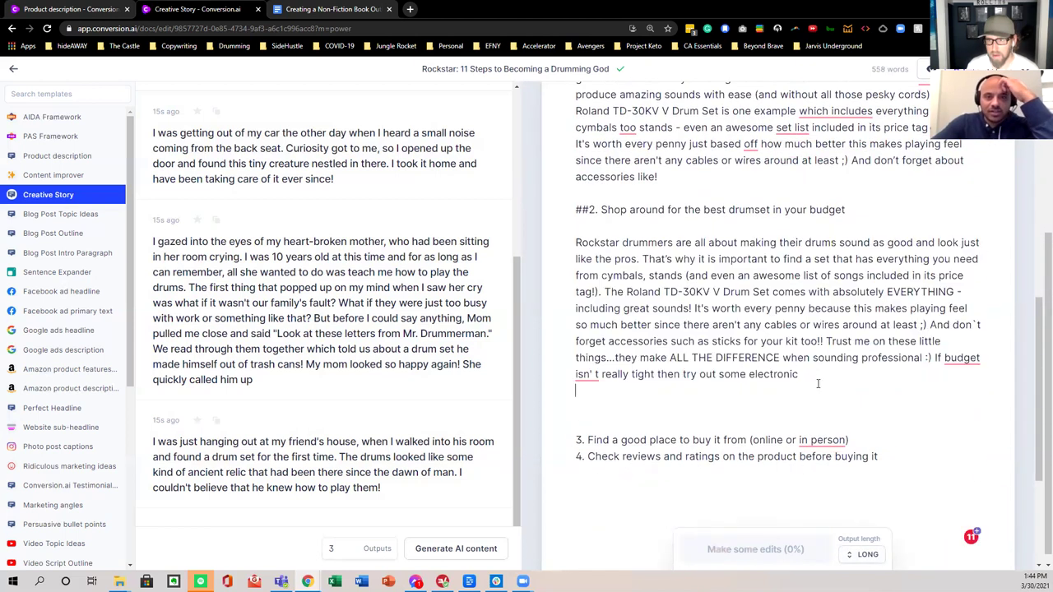
scroll(818, 379, "up", 1)
scroll(819, 379, "up", 3)
scroll(781, 359, "down", 2)
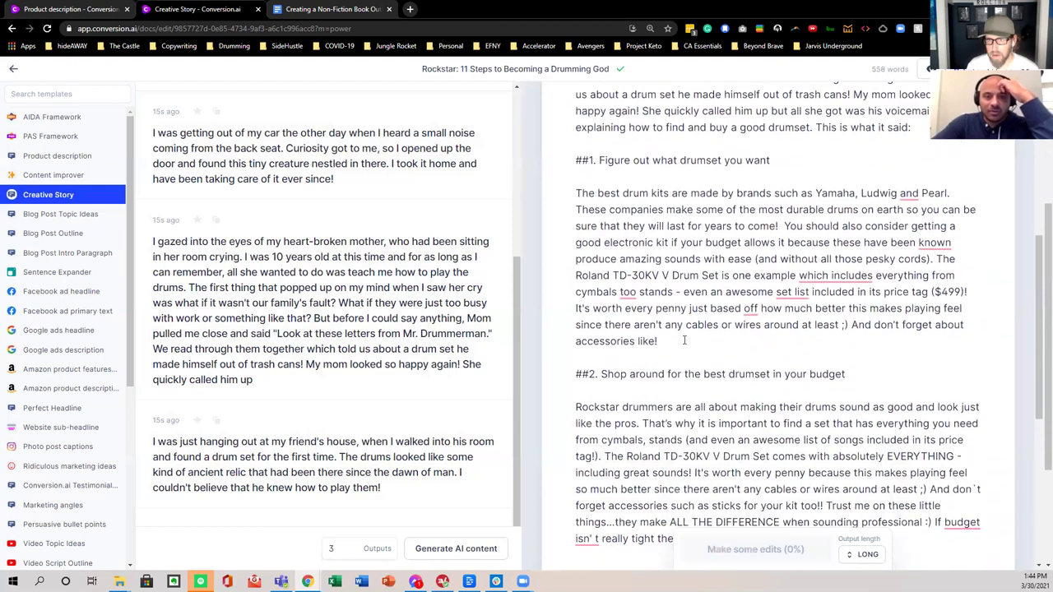
scroll(686, 340, "down", 2)
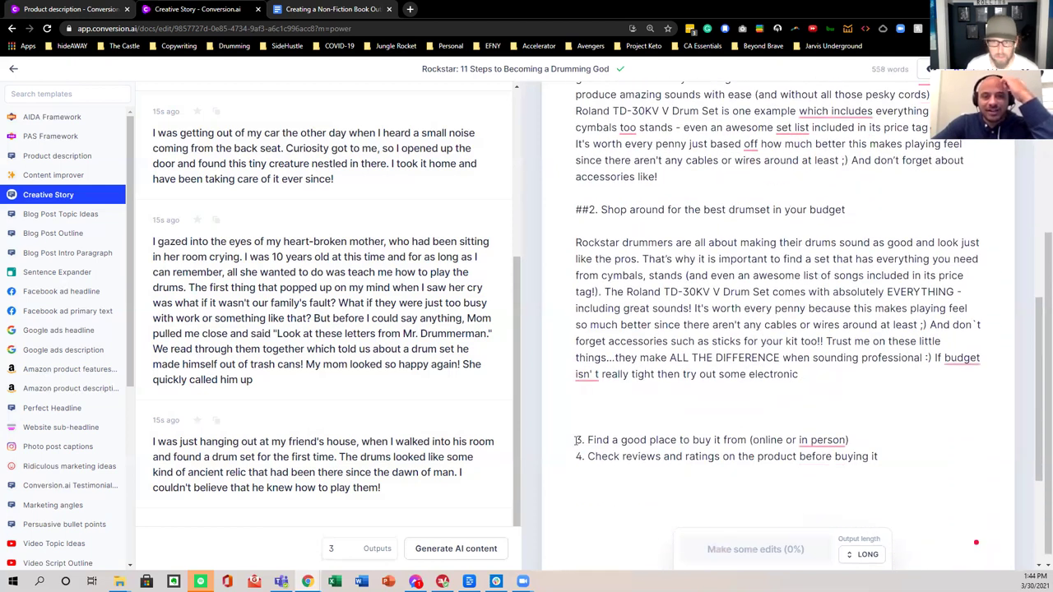
Step: Make '3. Find a good place to buy it' a ## heading and check the budget paragraph
type("##")
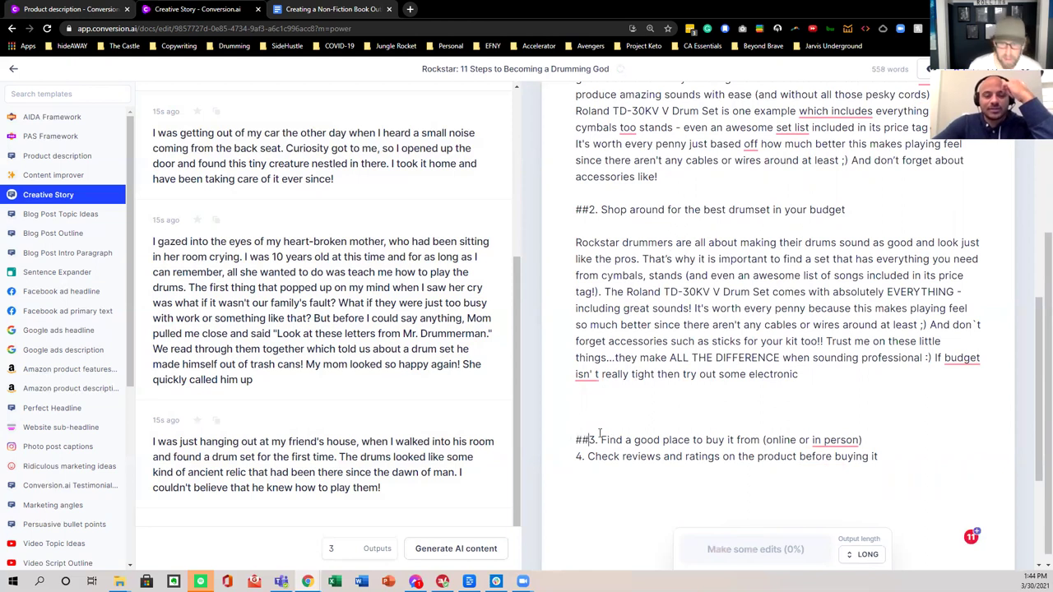
left_click_drag(798, 374, 564, 241)
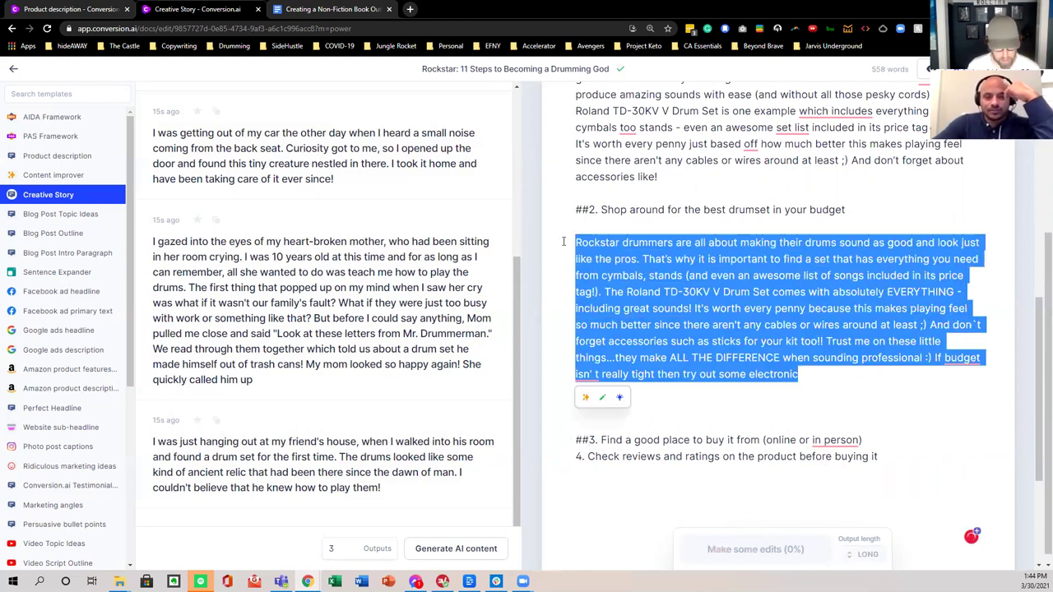
left_click(840, 390)
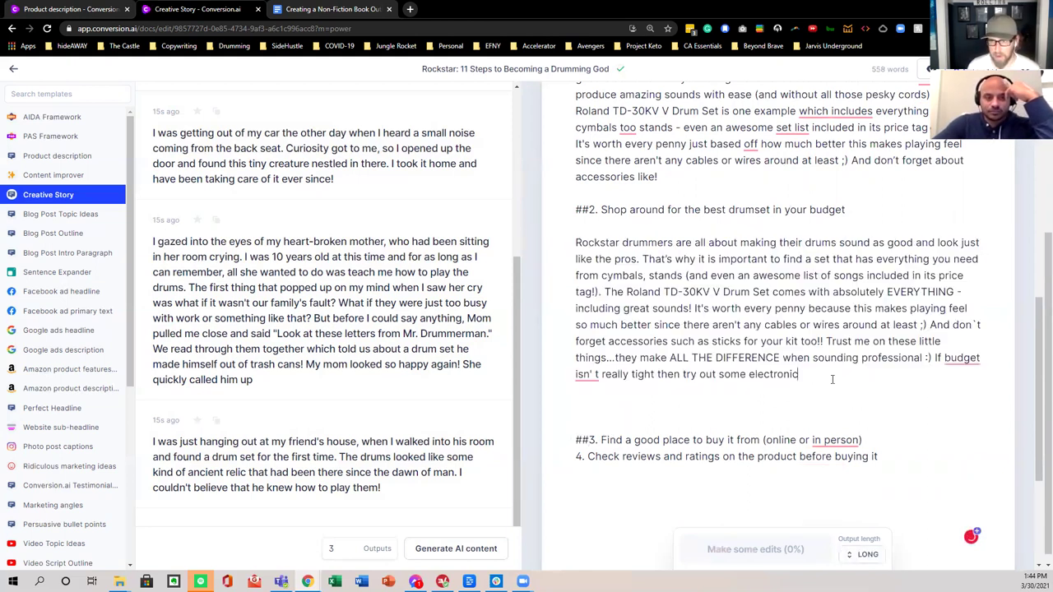
scroll(832, 377, "up", 6)
scroll(835, 379, "down", 5)
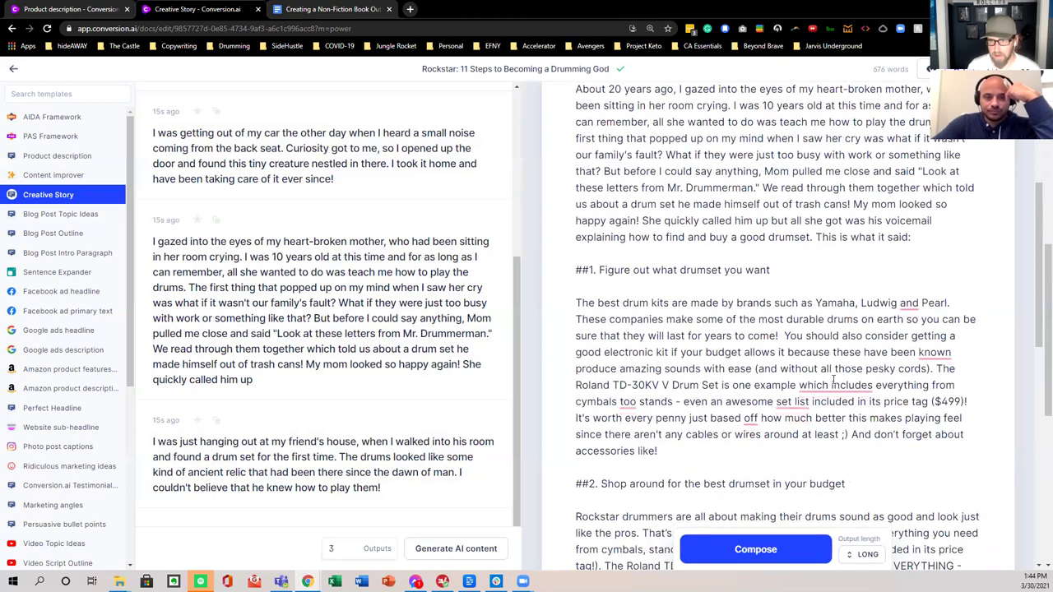
scroll(773, 477, "down", 3)
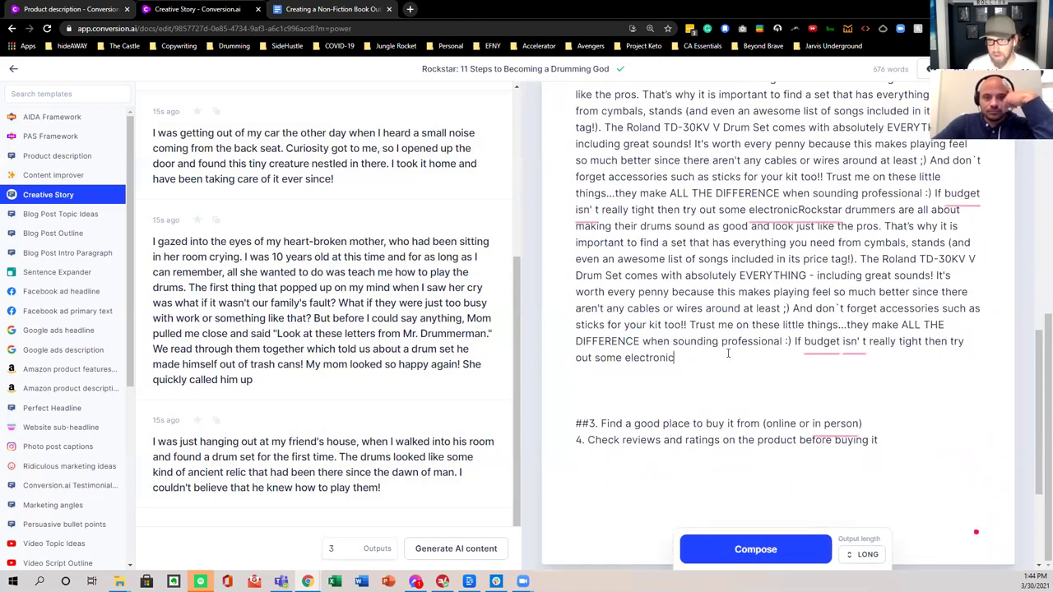
scroll(728, 354, "up", 2)
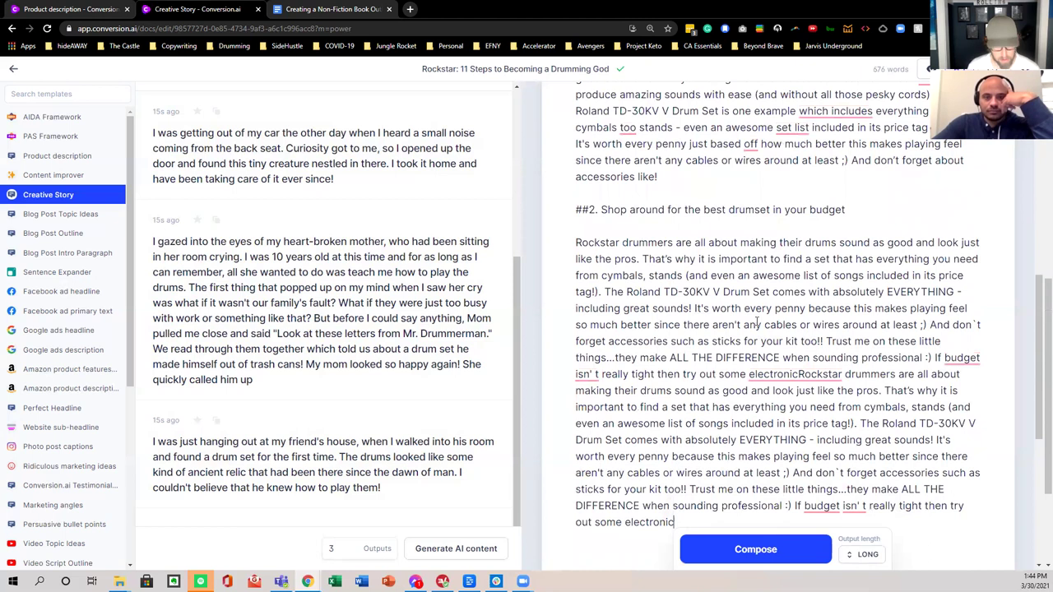
Step: Undo the duplicate paragraph, have Jarvis extend the electronic-drums text, then select Chapter One onward
key("ctrl+z")
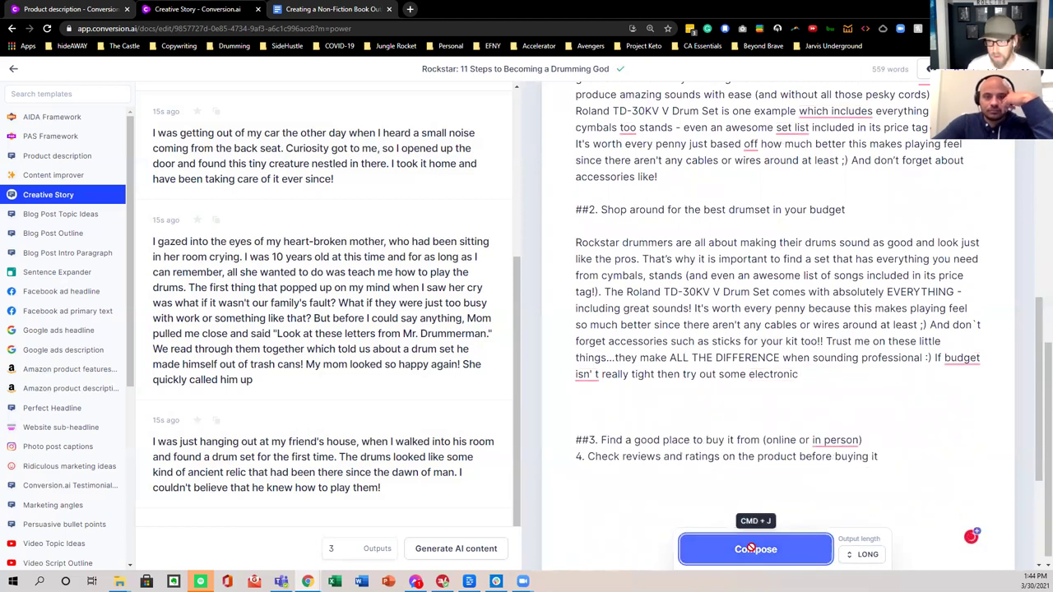
left_click(755, 548)
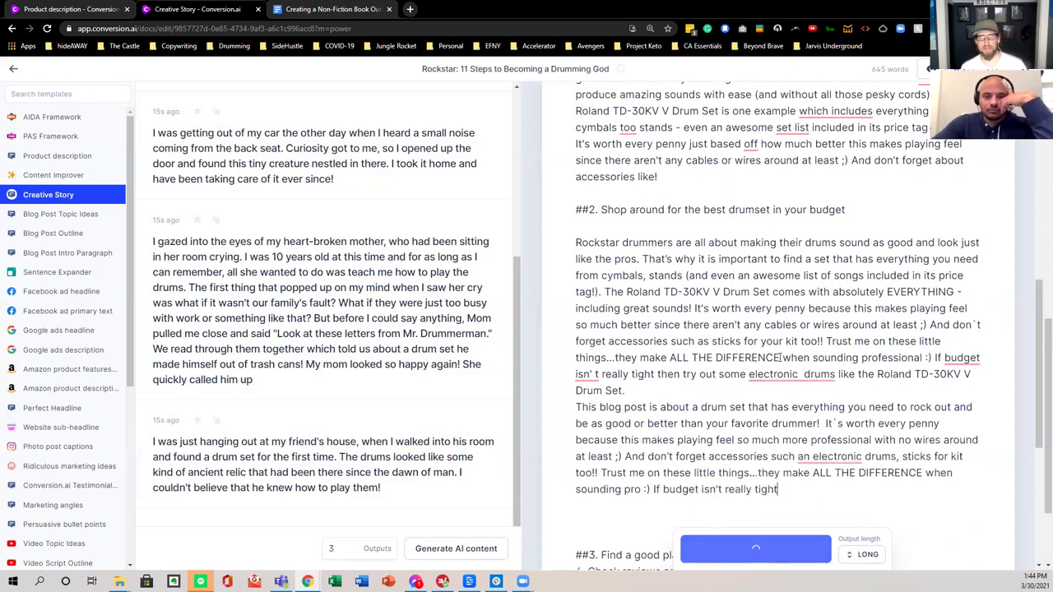
scroll(743, 382, "down", 2)
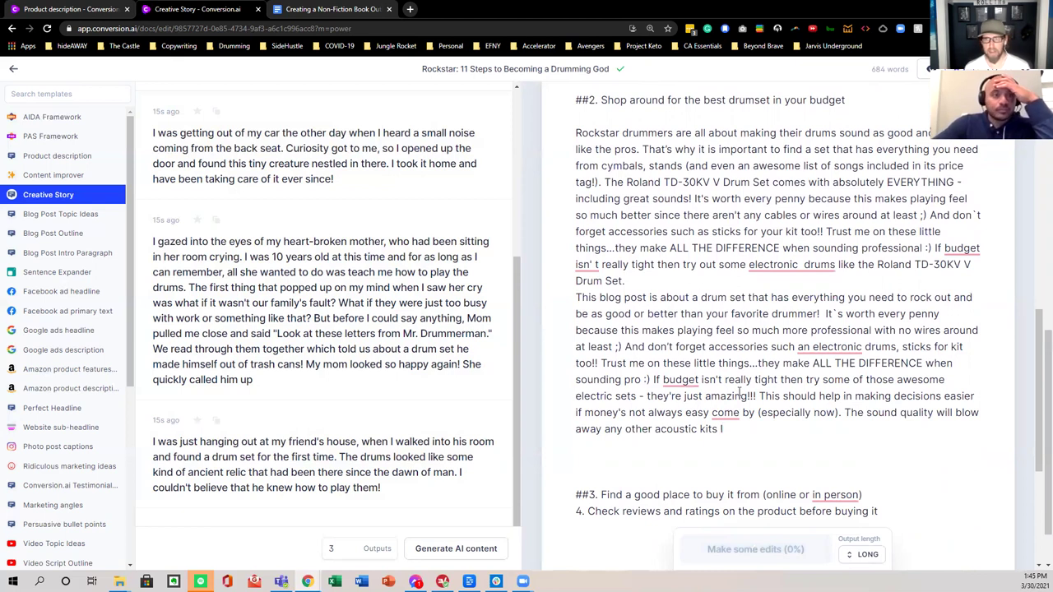
scroll(709, 349, "up", 10)
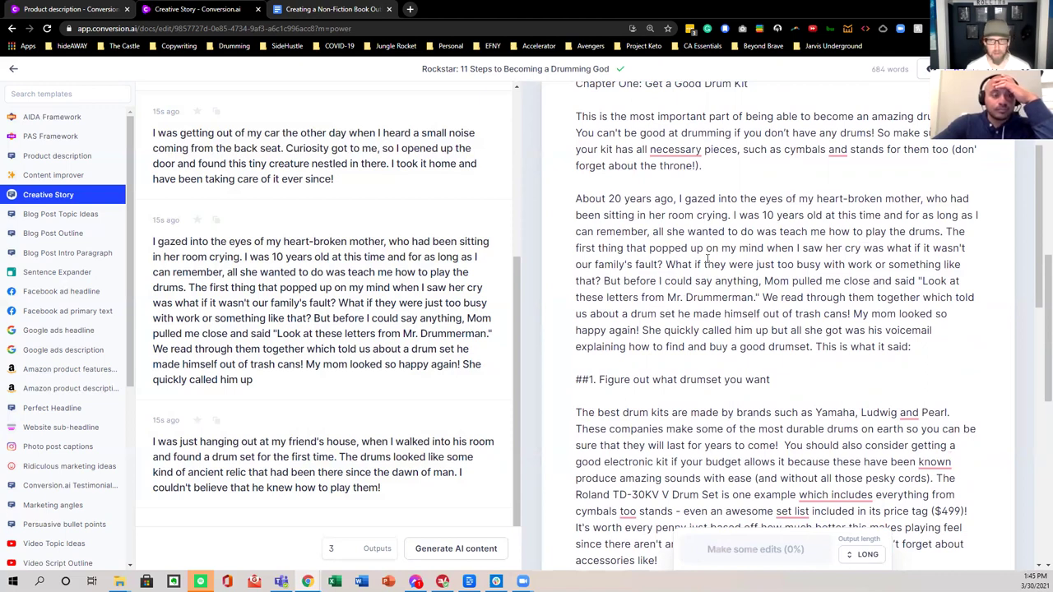
scroll(752, 249, "down", 15)
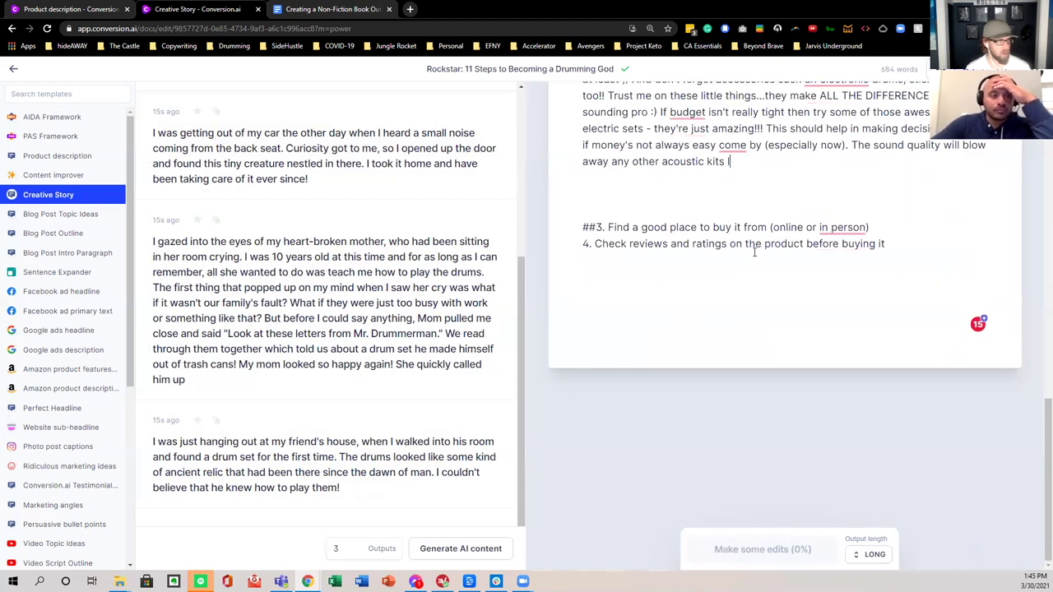
scroll(755, 252, "up", 4)
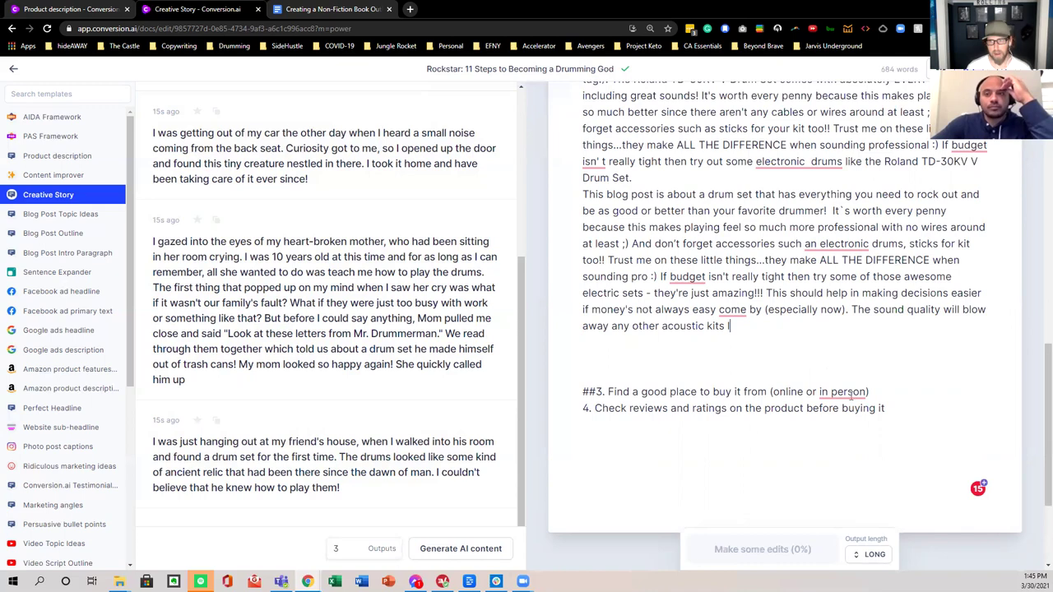
left_click_drag(895, 404, 576, 247)
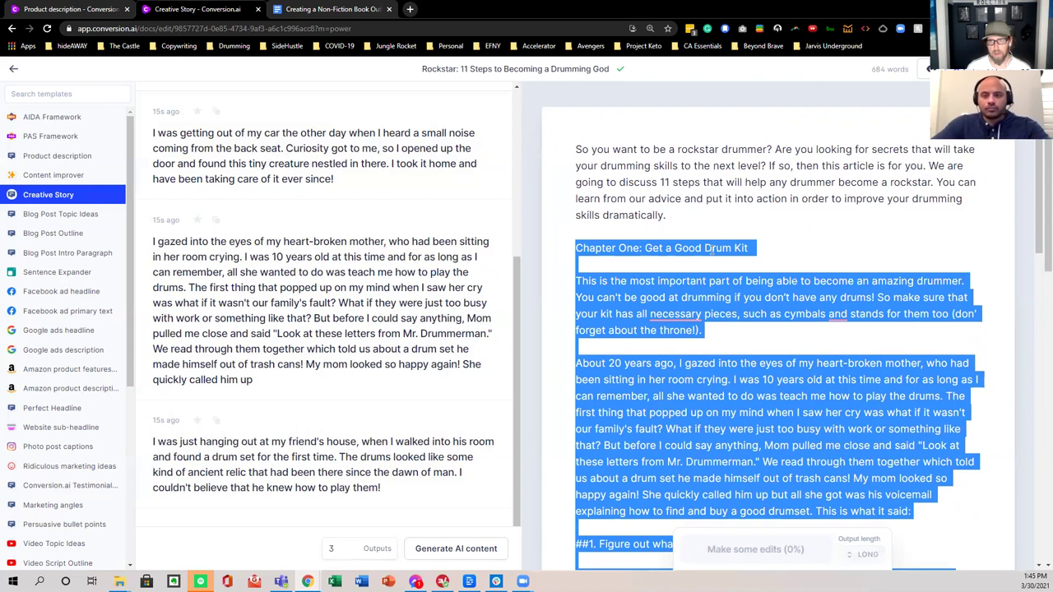
Step: Delete everything below the intro and type a line about 11 steps to becoming a rockstar drummer
key("BackSpace")
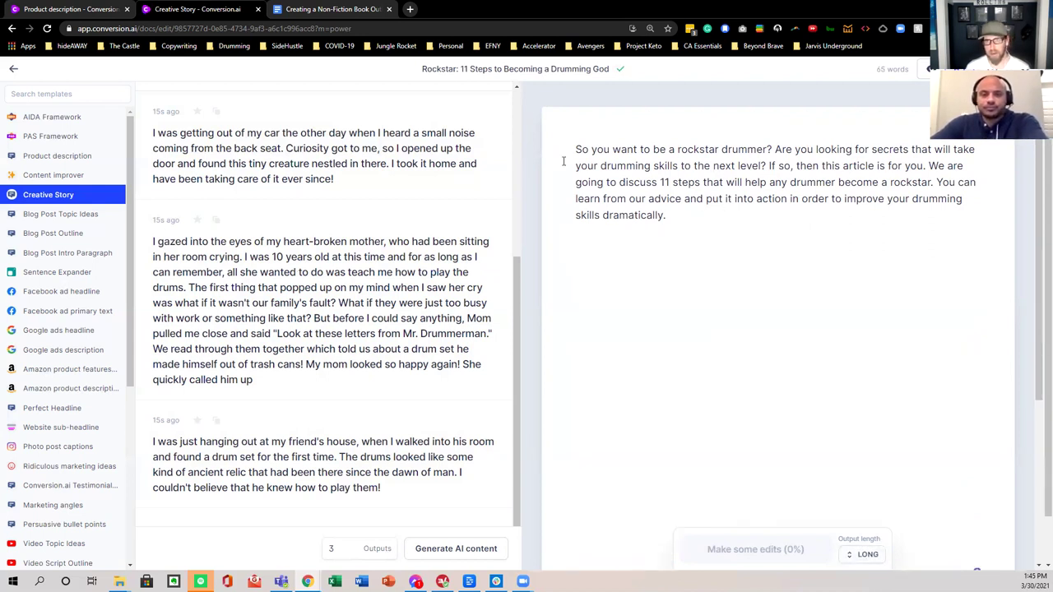
type("THese")
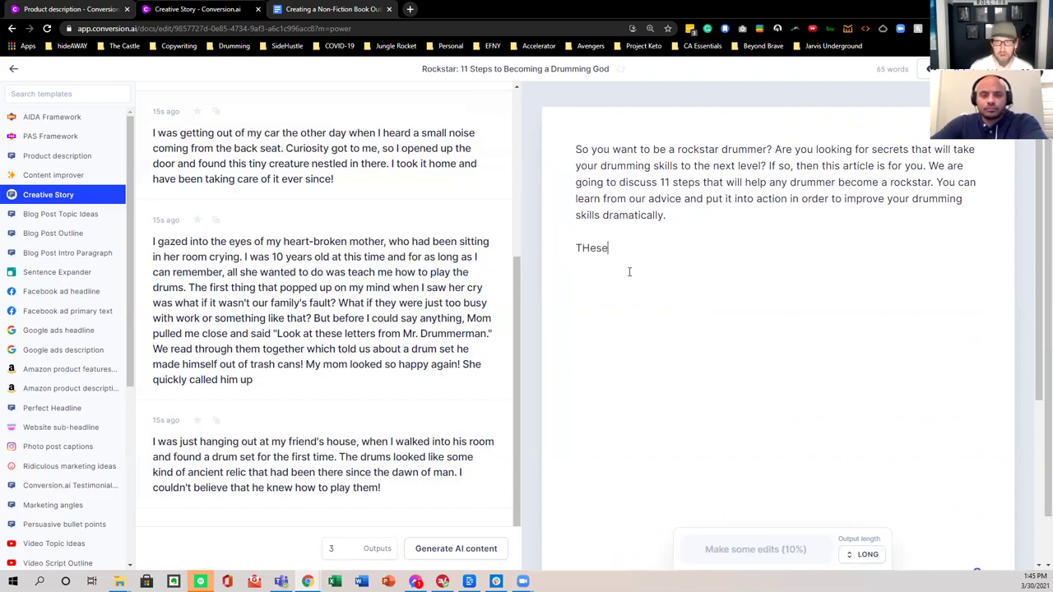
type(" aheses at")
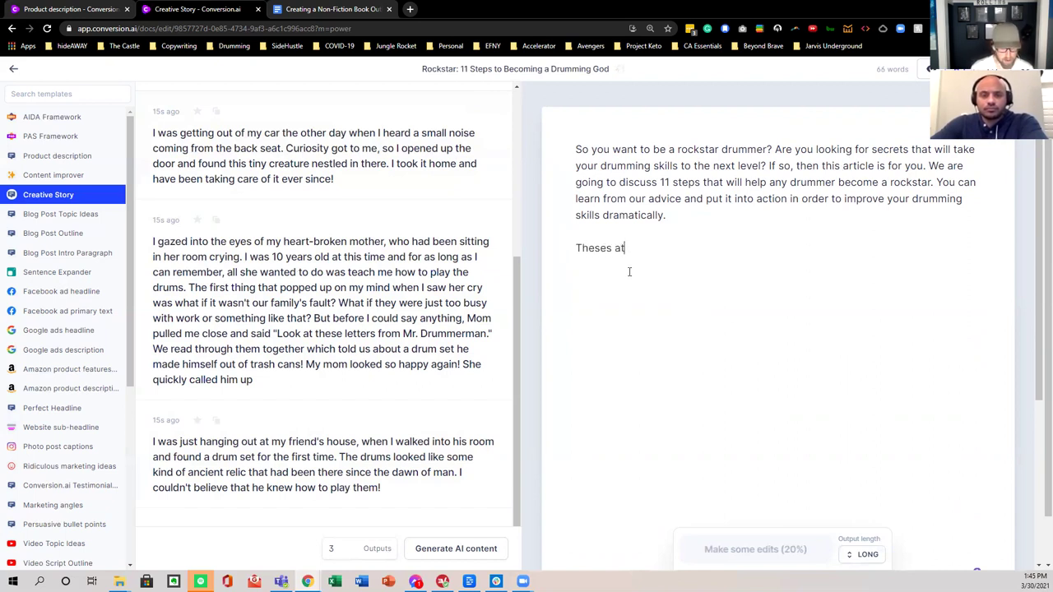
type("e 11 steps to ")
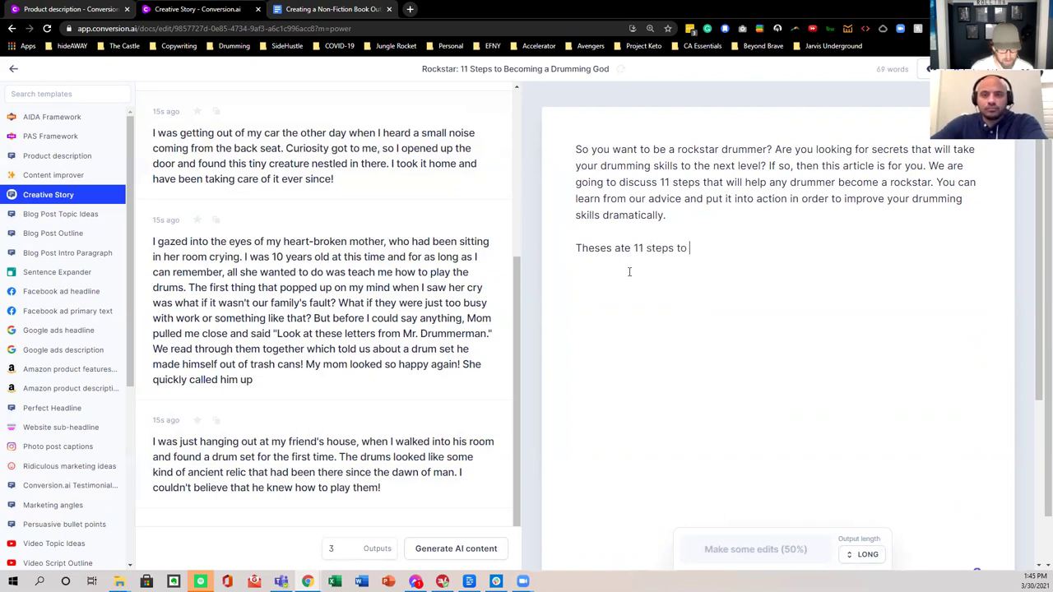
type("becoming a rockstar")
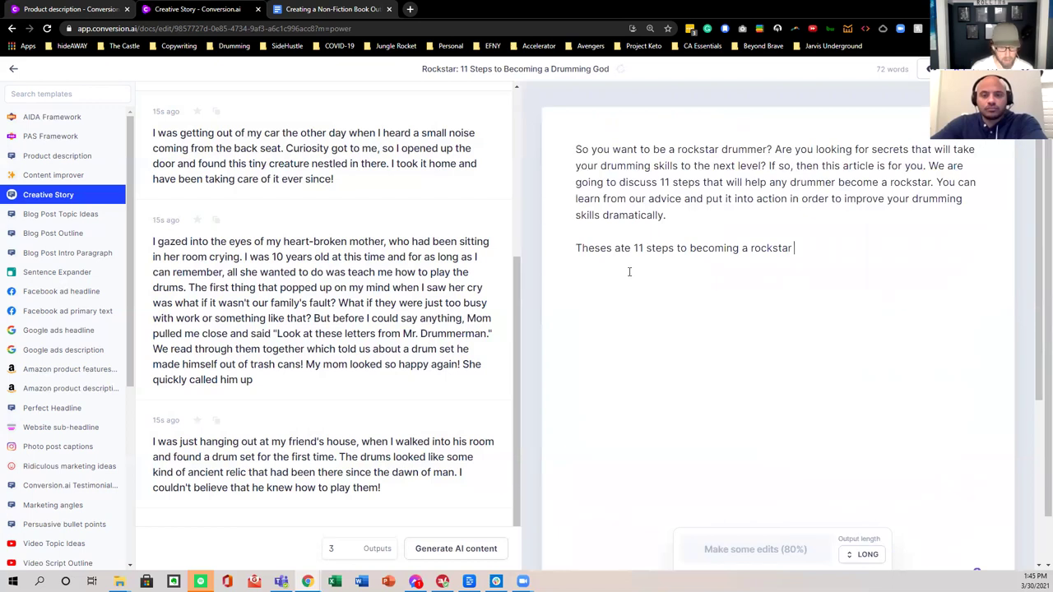
type(" drummer")
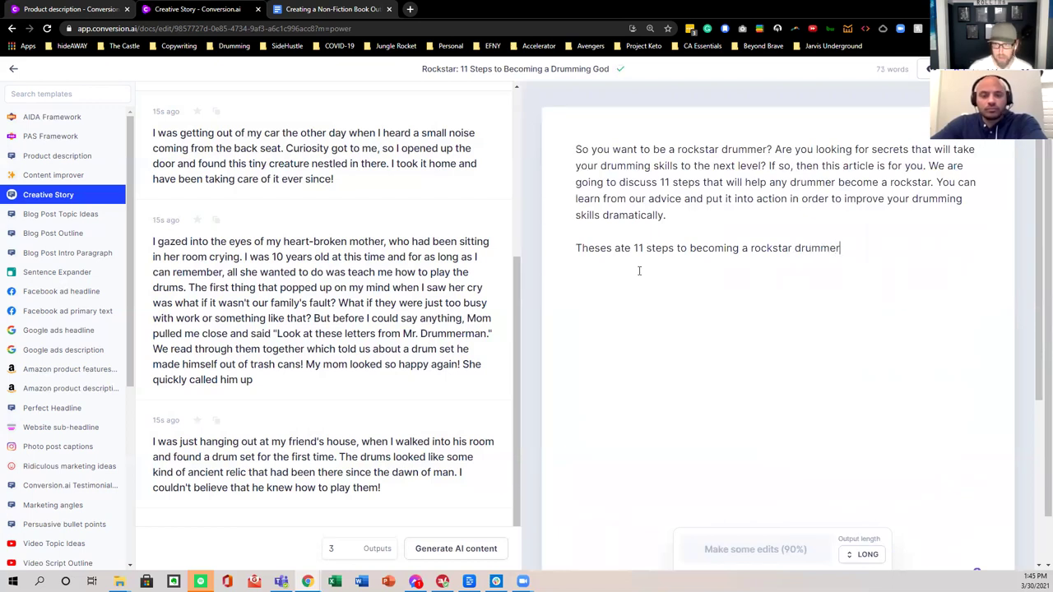
Step: Select and copy the '11 steps to becoming a rockstar drummer' line
left_click(624, 248)
key("ctrl+a")
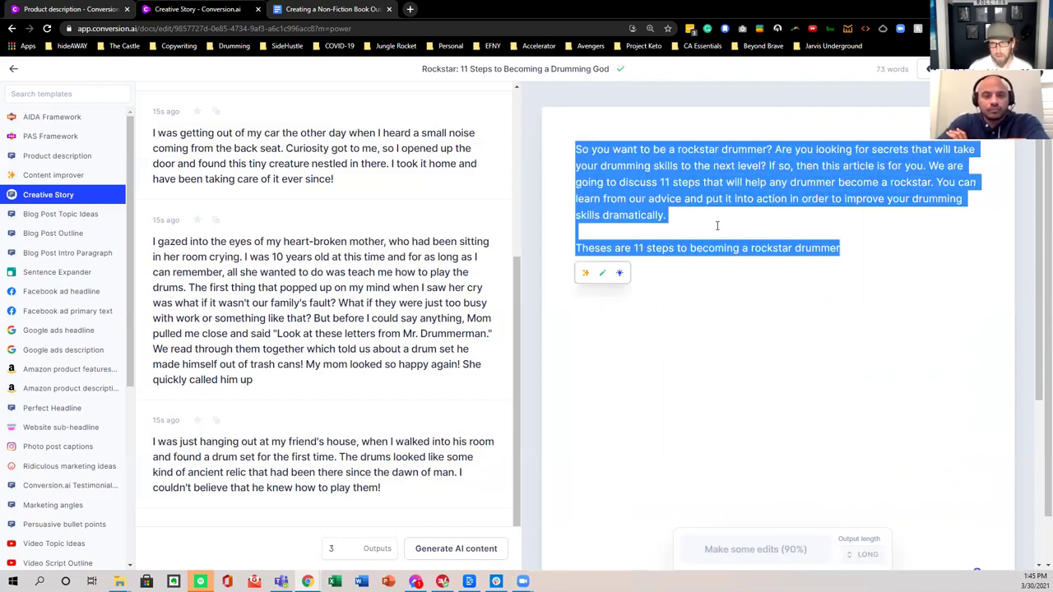
left_click(790, 247)
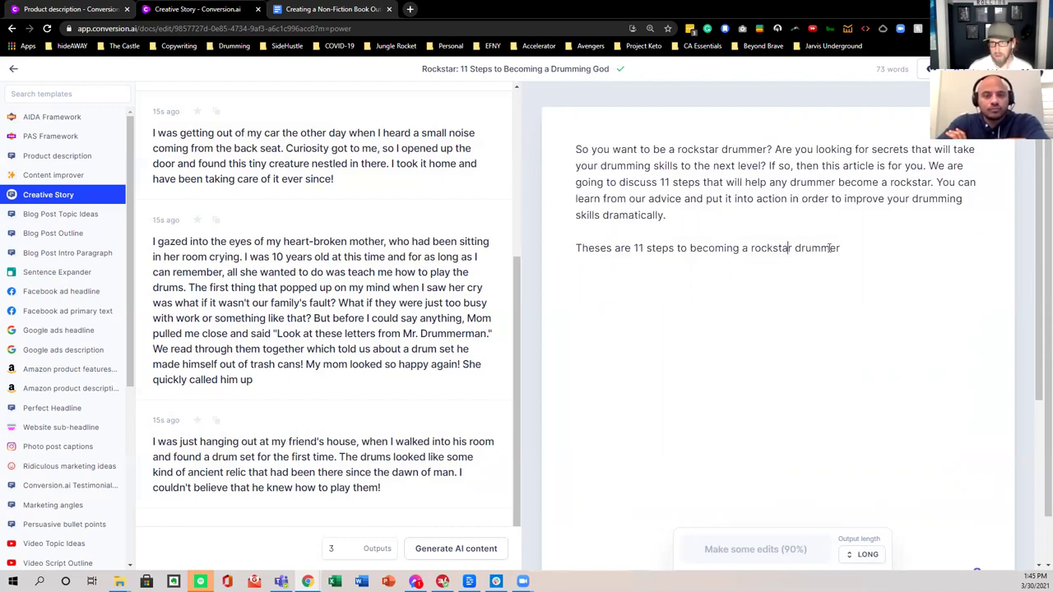
triple_click(783, 248)
key("ctrl+c")
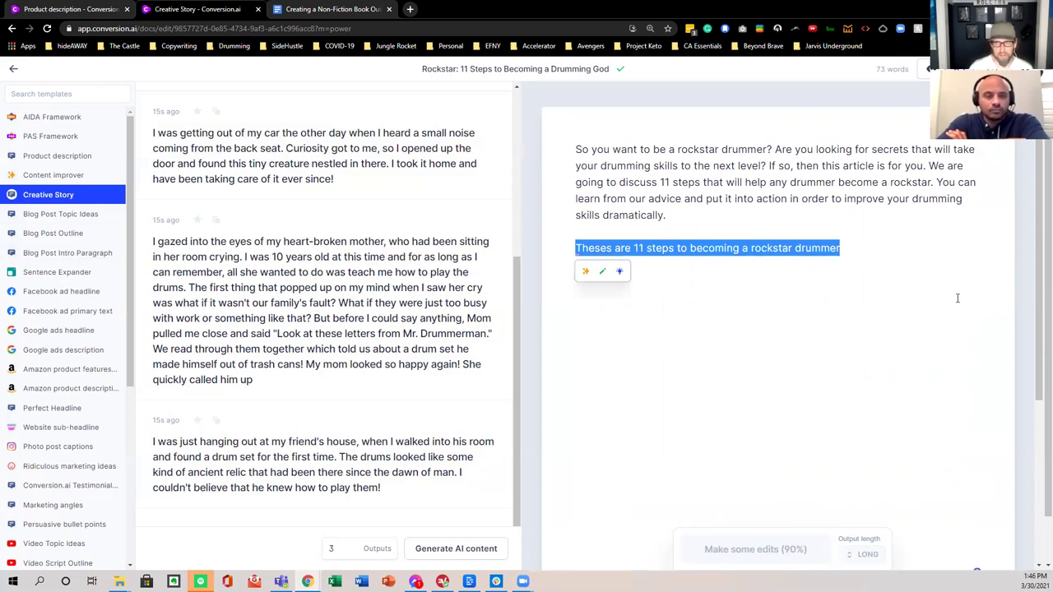
left_click(763, 250)
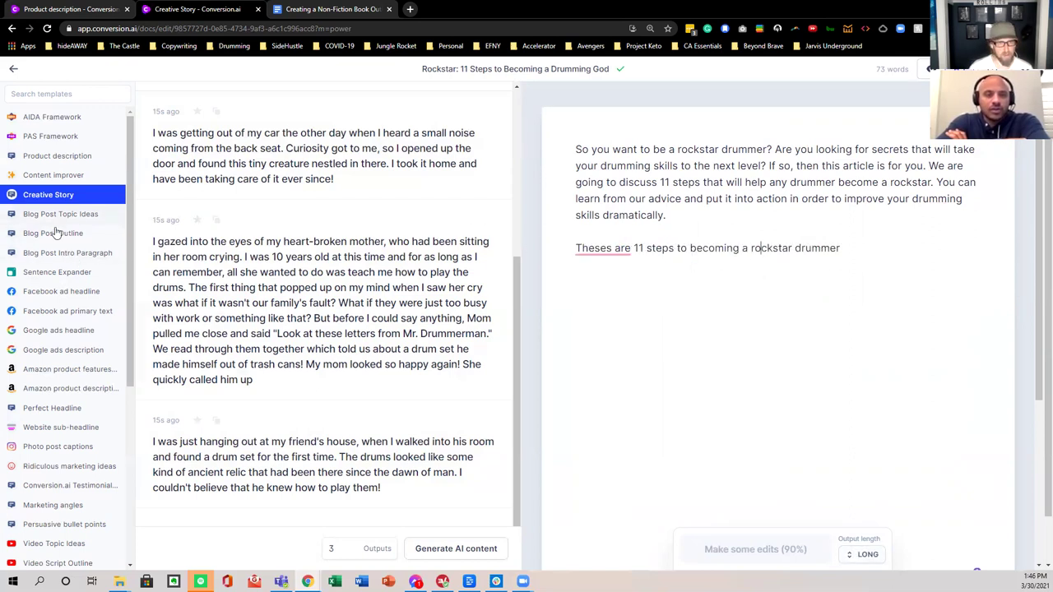
Step: Paste the line as the Blog Post Outline title and generate outlines
left_click(74, 235)
triple_click(218, 193)
key("ctrl+v")
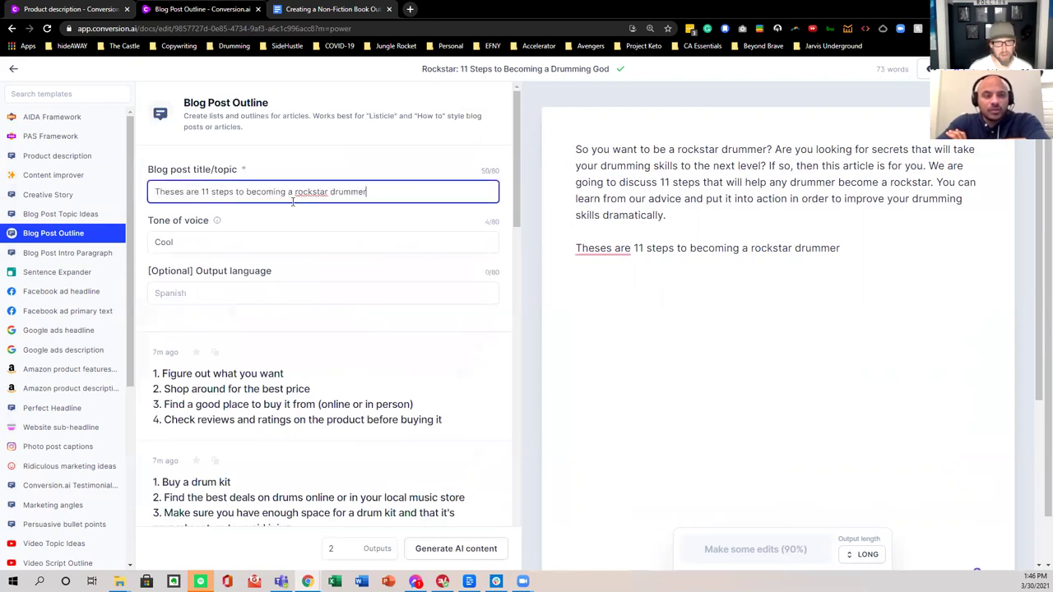
left_click(430, 549)
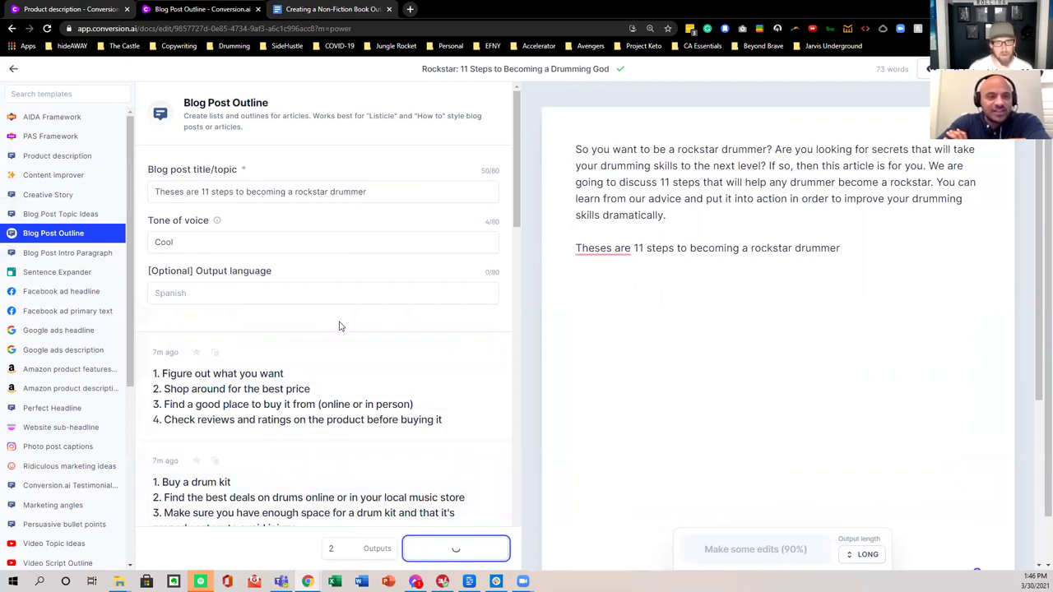
Step: Accept the 'These are' spelling fix and remove the extra s from 'Theses' in the topic
mouse_move(629, 247)
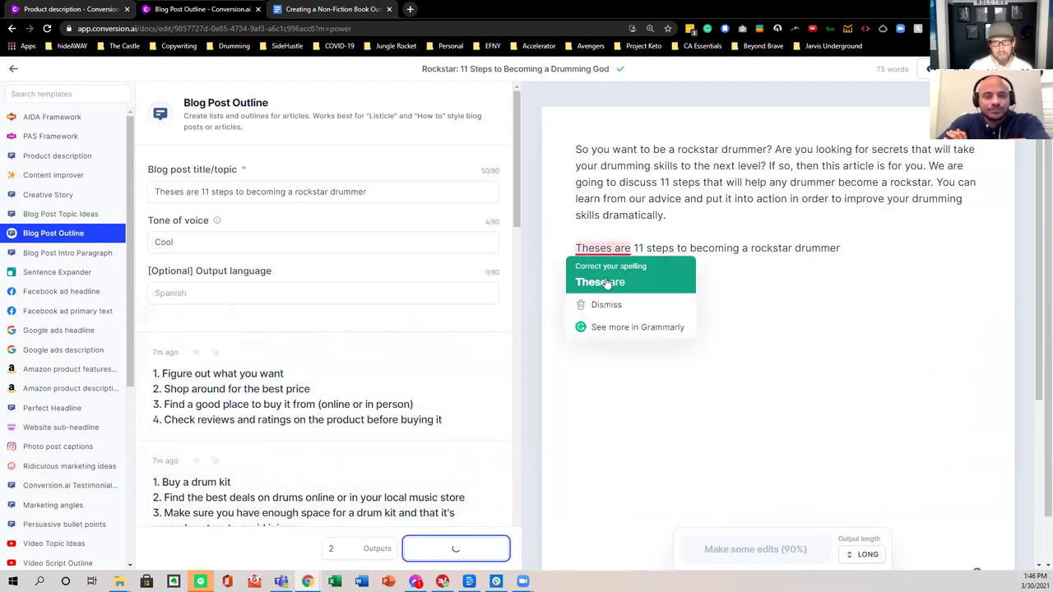
left_click(608, 280)
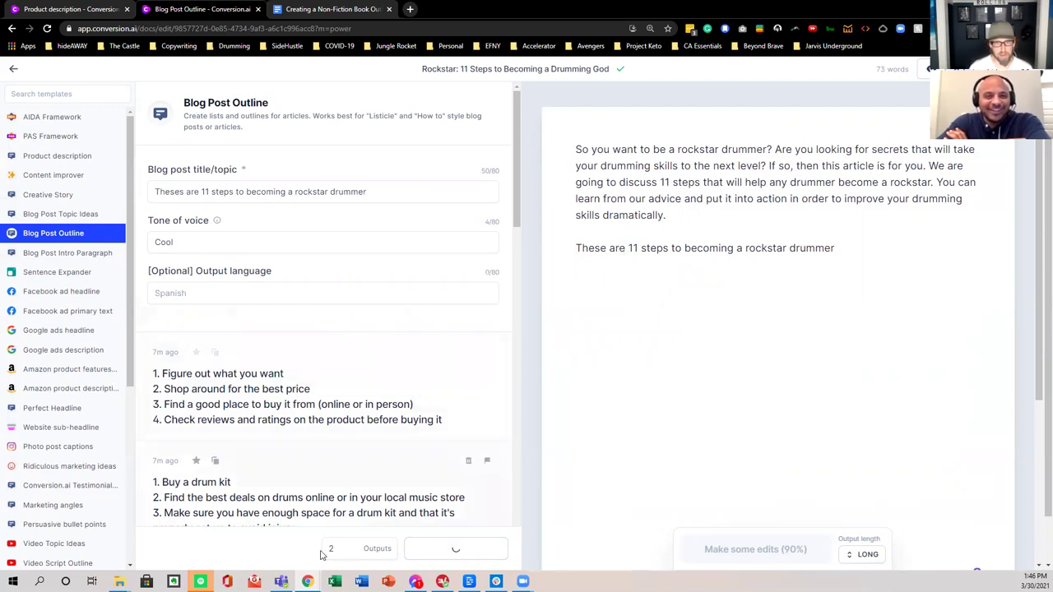
left_click(181, 192)
key("BackSpace")
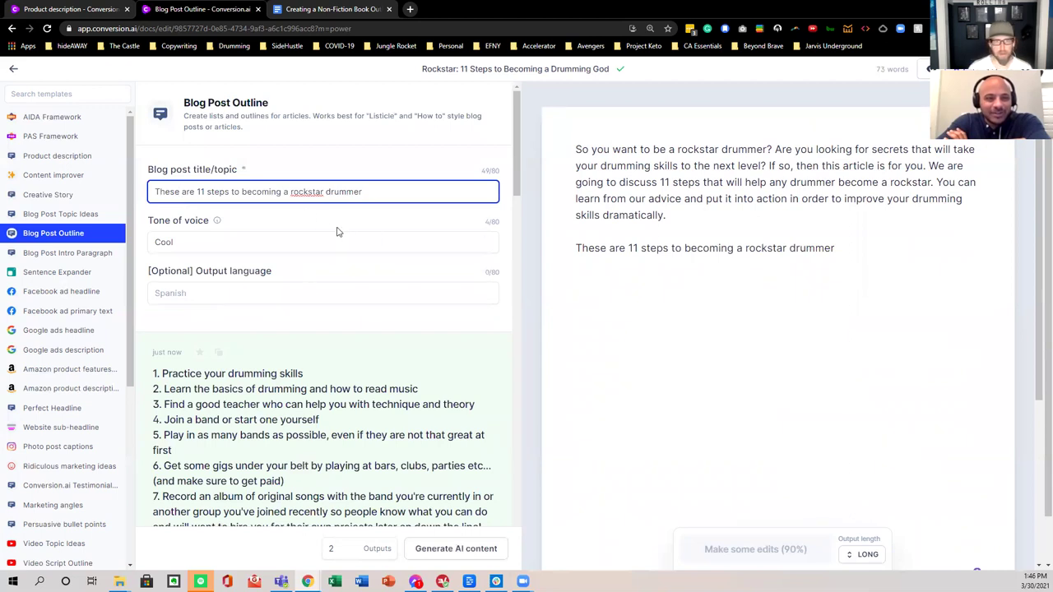
scroll(313, 279, "down", 5)
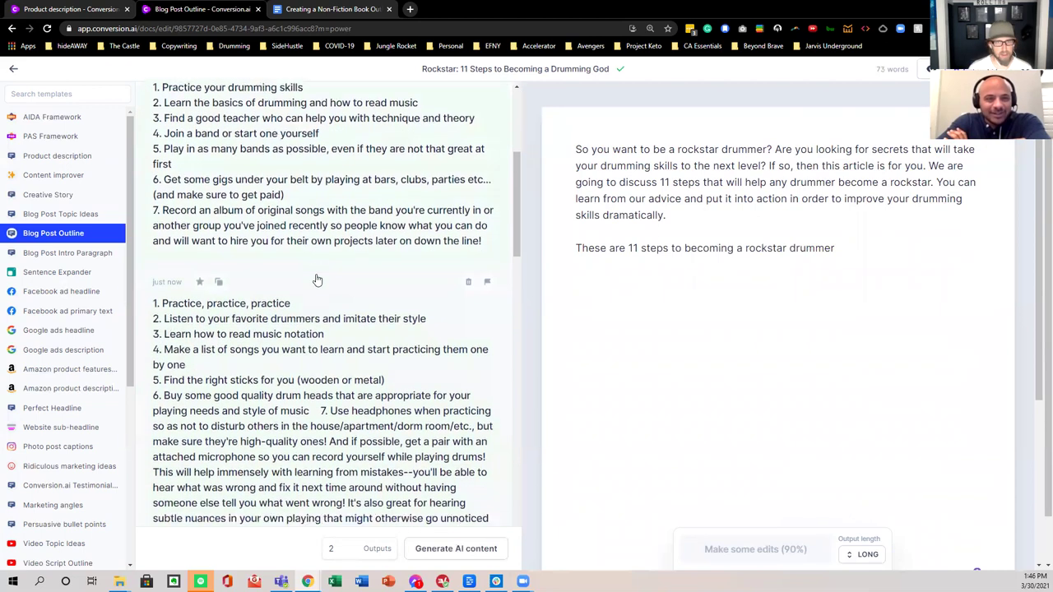
left_click(469, 68)
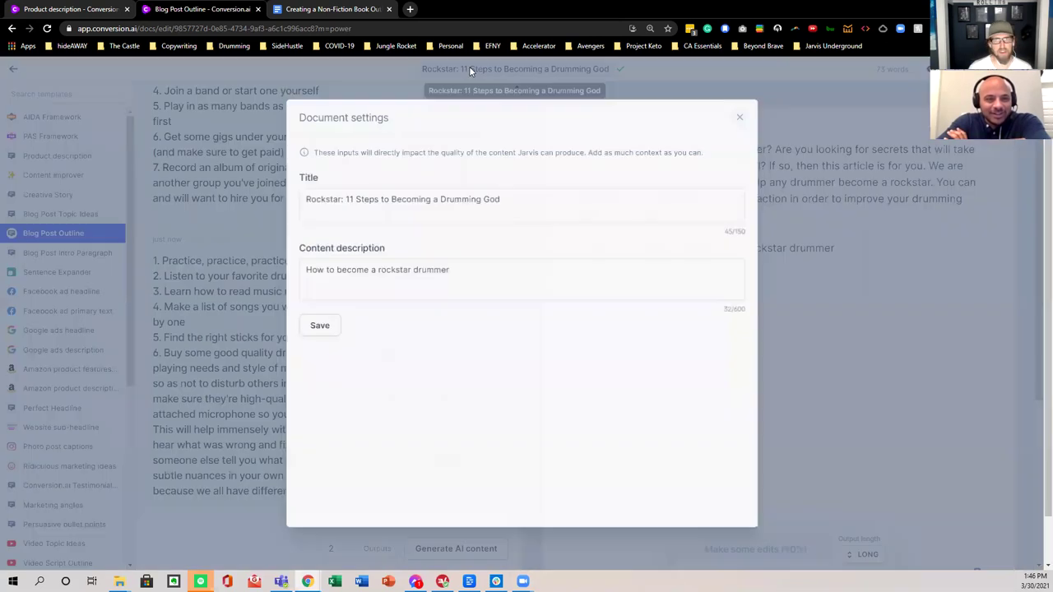
left_click(352, 198)
key("BackSpace")
key("BackSpace")
type("7")
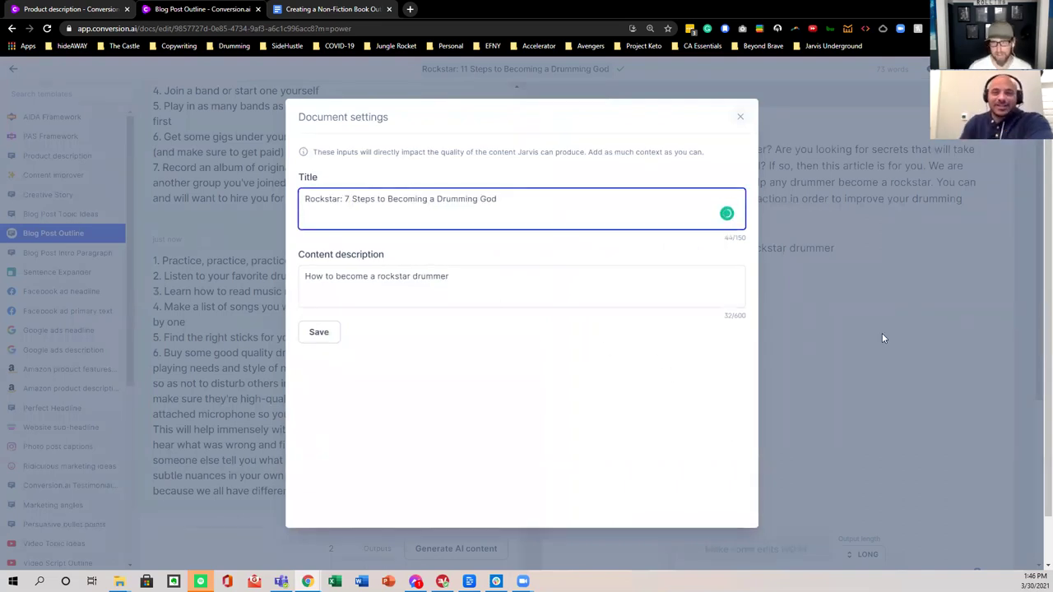
left_click(320, 333)
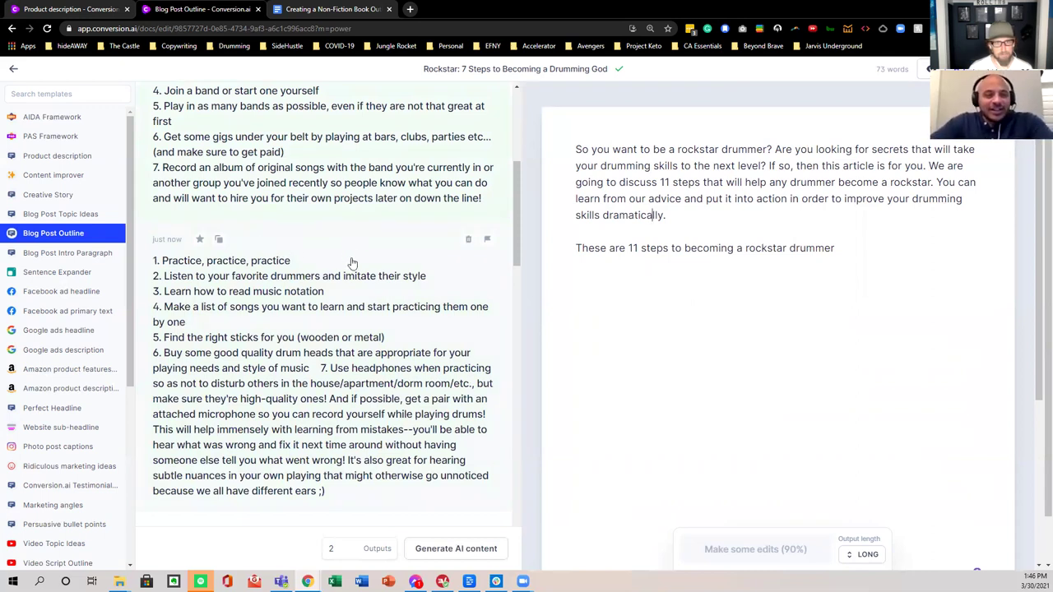
scroll(351, 261, "up", 3)
scroll(350, 261, "down", 1)
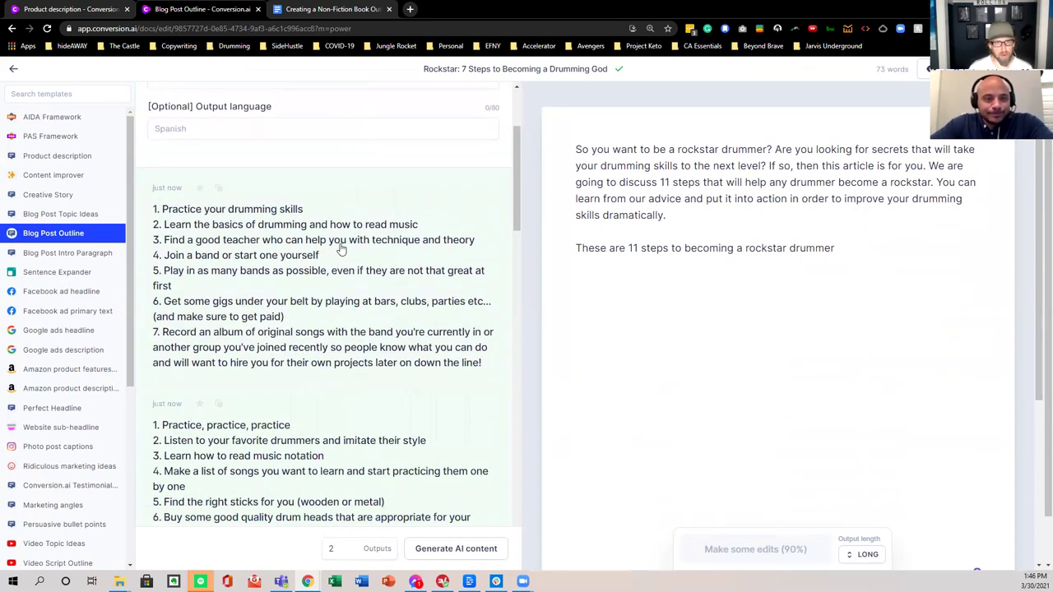
scroll(212, 221, "down", 1)
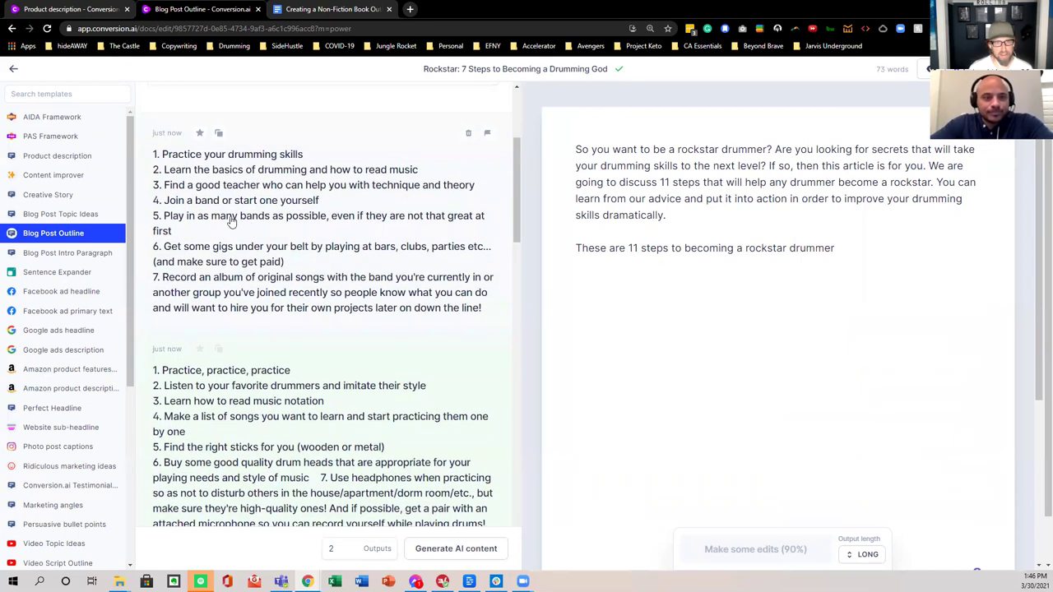
scroll(308, 233, "down", 2)
scroll(312, 232, "up", 2)
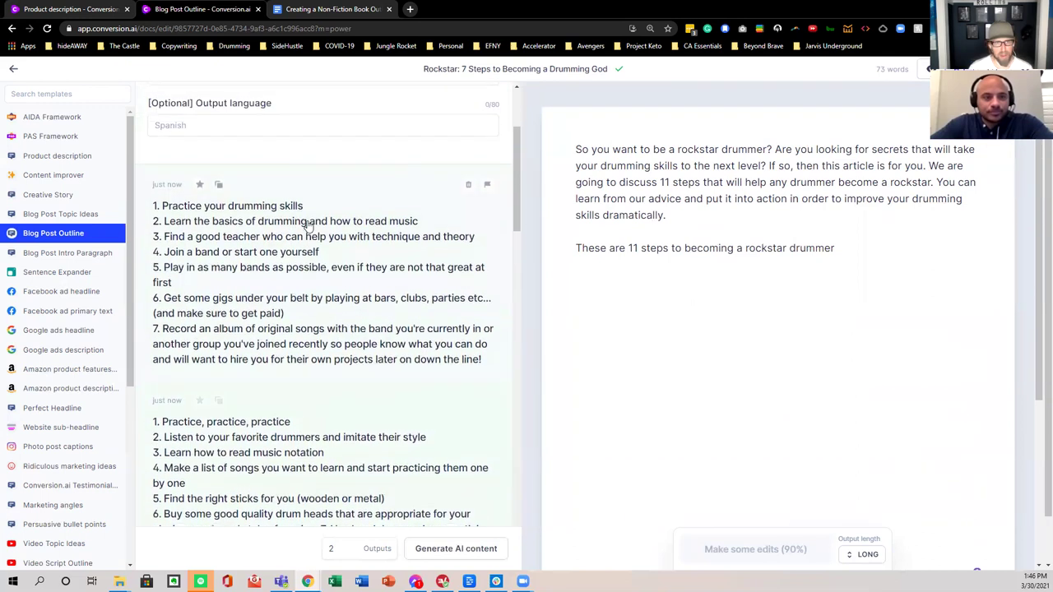
scroll(308, 228, "down", 5)
scroll(304, 231, "up", 6)
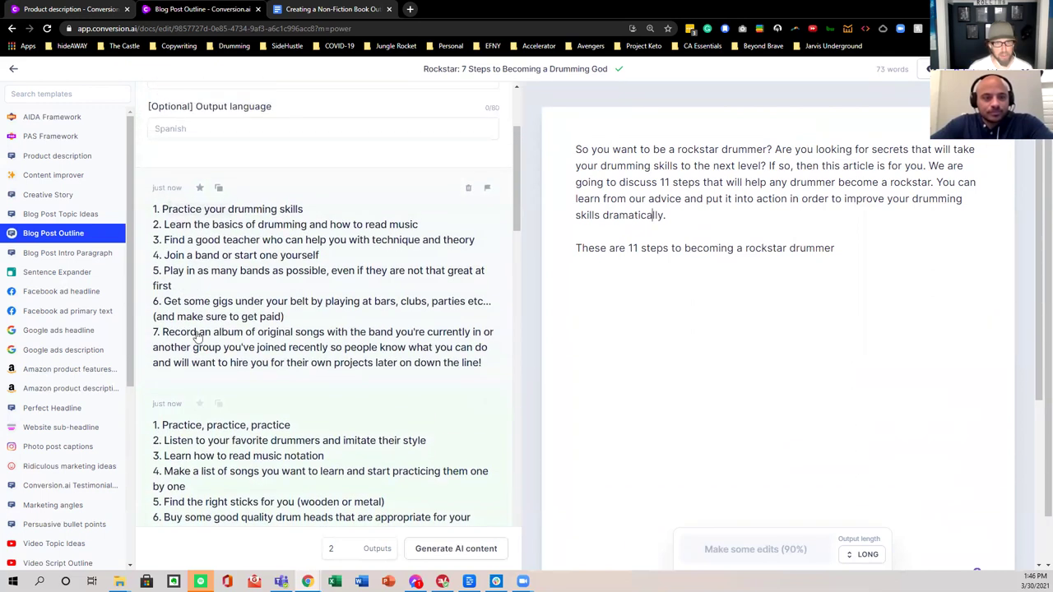
scroll(202, 341, "down", 2)
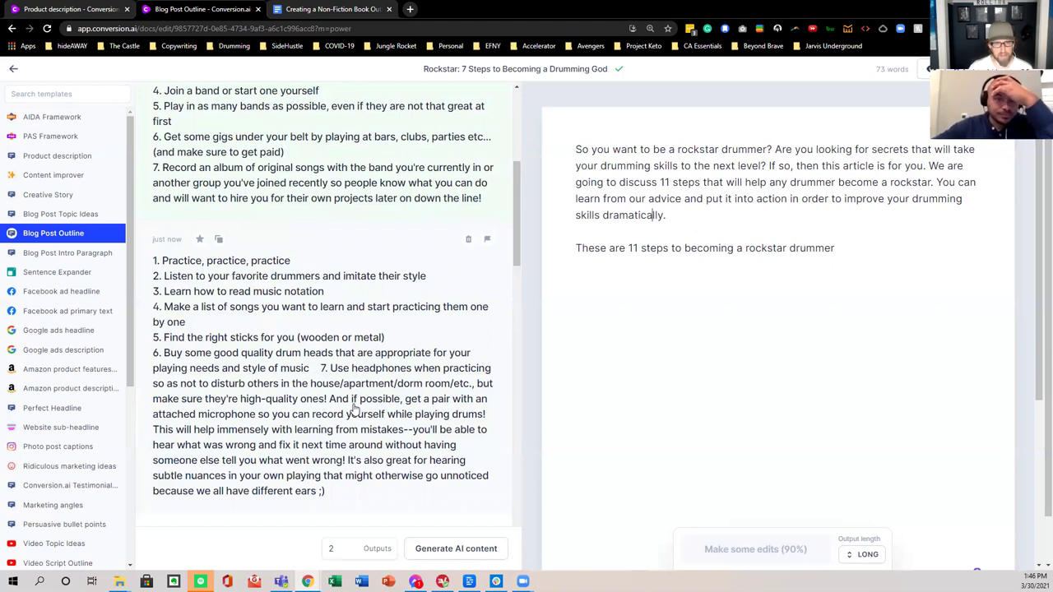
scroll(329, 427, "up", 2)
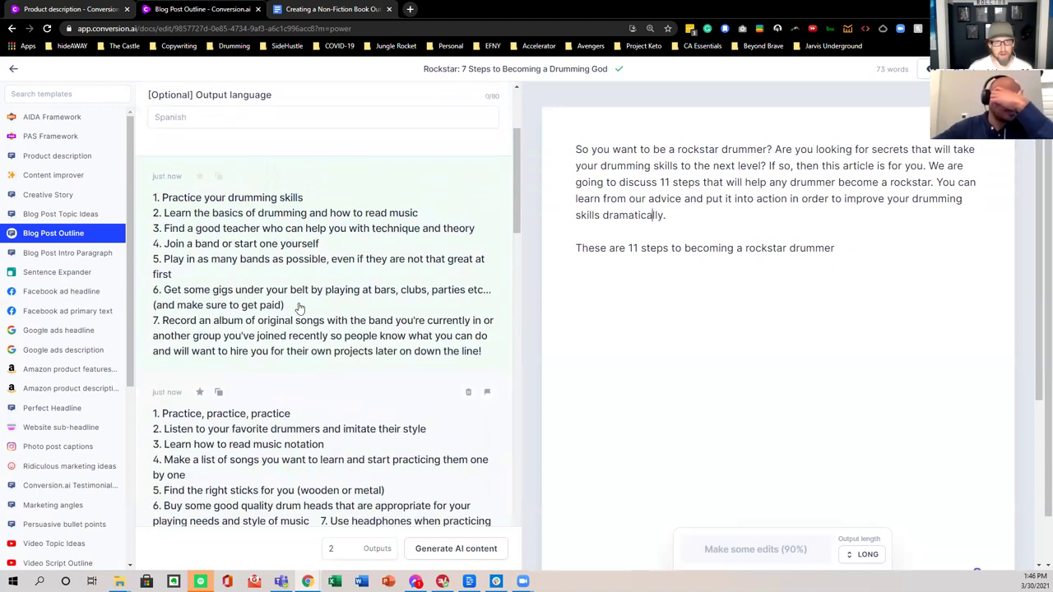
Step: Copy the first generated outline and paste it below 'rockstar drummer:' in the draft
left_click(262, 256)
left_click(695, 113)
left_click(793, 238)
left_click(849, 247)
type(":")
key("Return")
key("Return")
key("ctrl+v")
Step: Copy the second generated outline and paste it under the first list
scroll(366, 452, "down", 5)
left_click(381, 428)
left_click(696, 115)
left_click(866, 415)
key("Return")
key("ctrl+v")
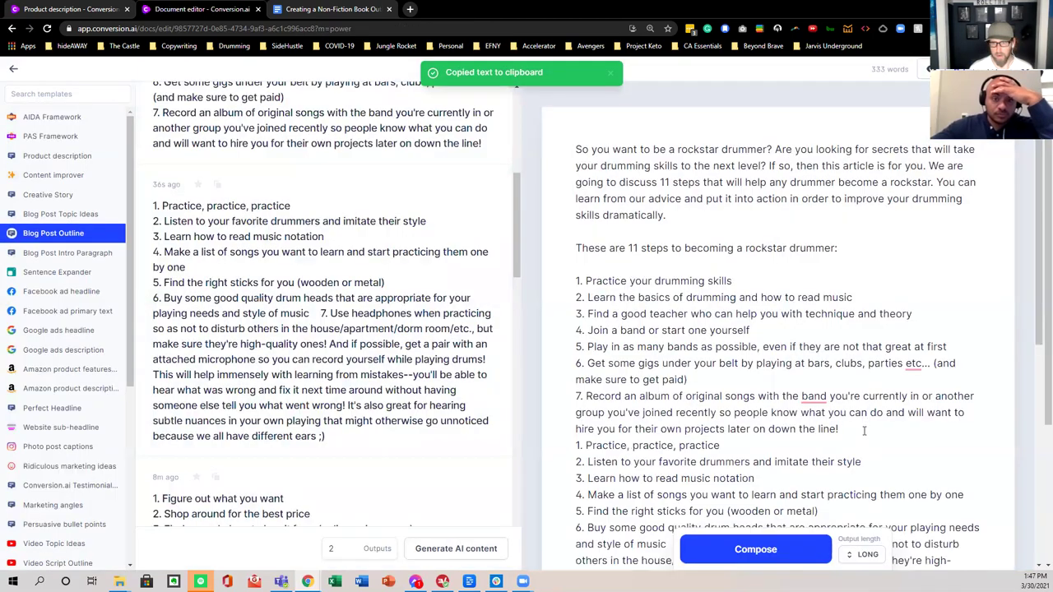
Step: Delete the 'Practice, practice, practice' line and the duplicate music-notation step
triple_click(680, 446)
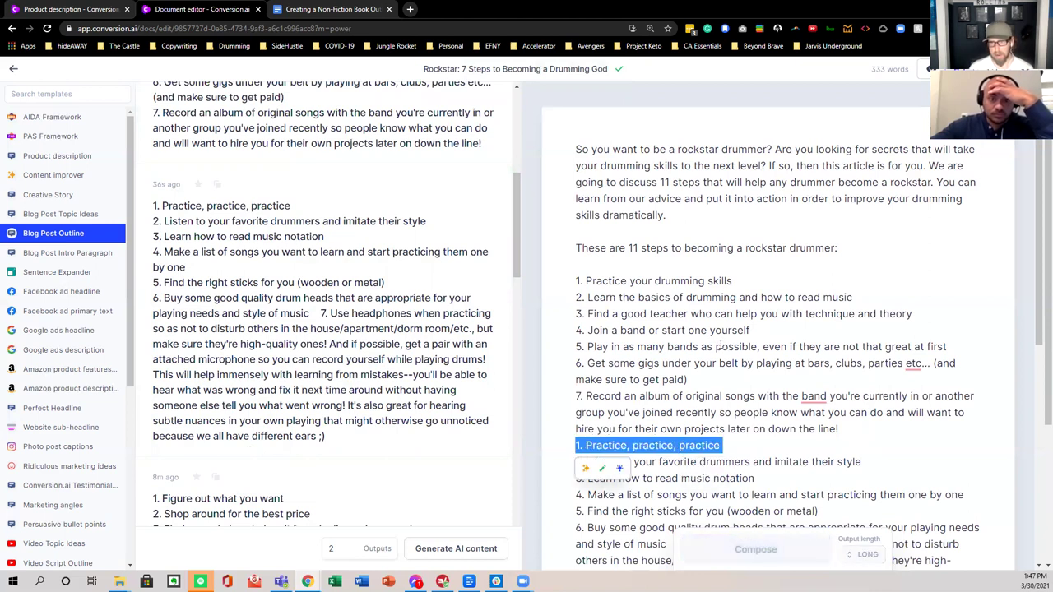
key("BackSpace")
scroll(638, 307, "down", 2)
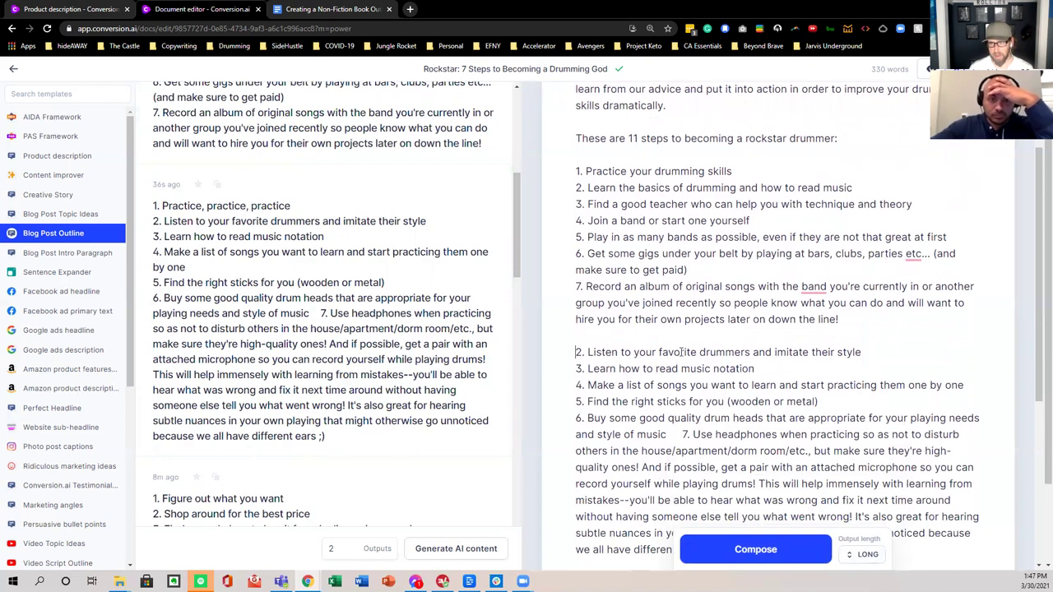
triple_click(682, 351)
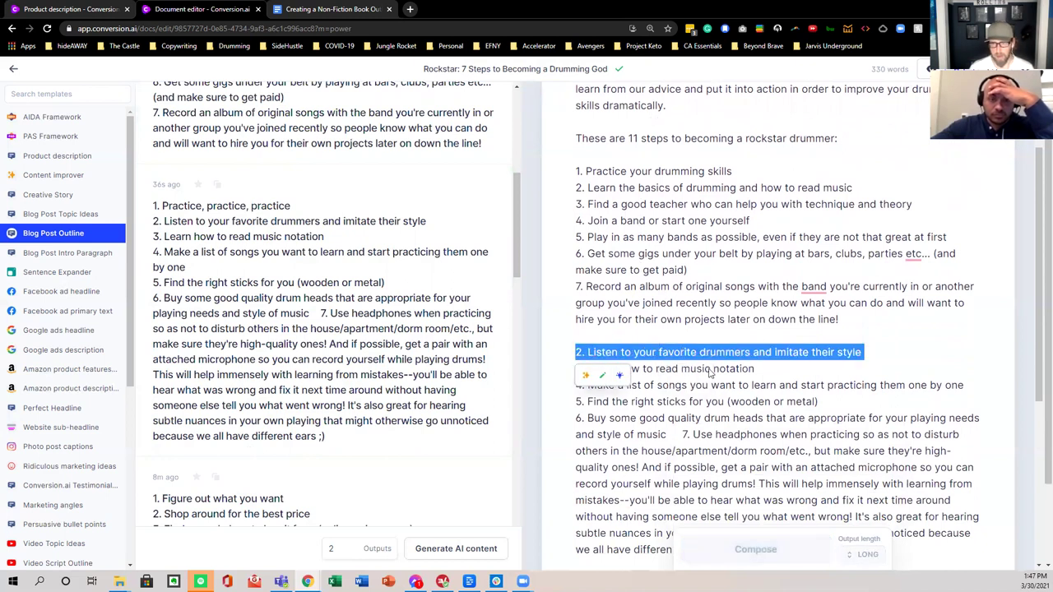
triple_click(710, 369)
key("BackSpace")
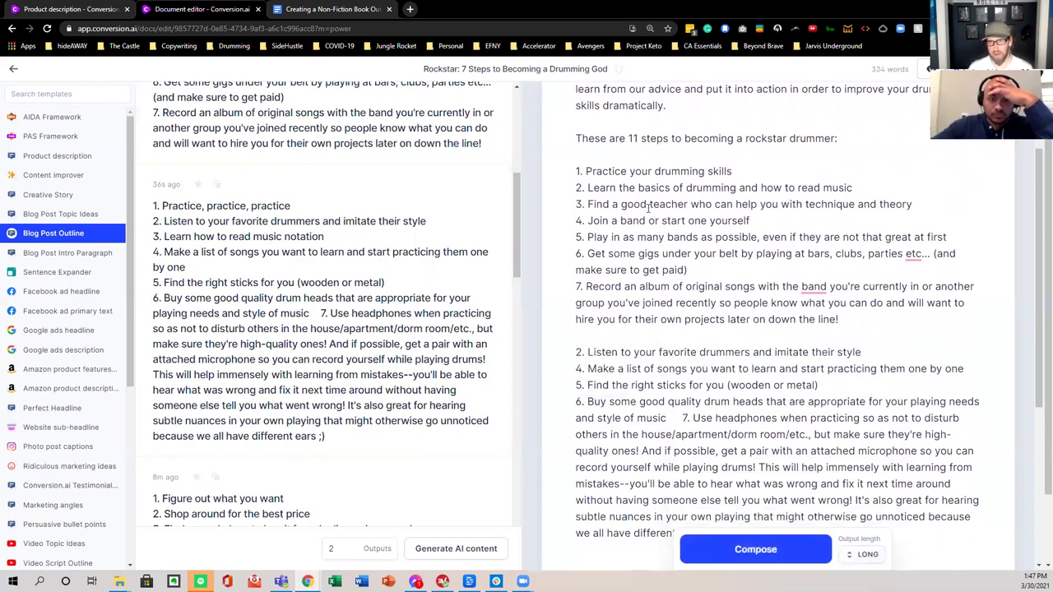
Step: Move 'Listen to your favorite drummers' up to follow step 3
triple_click(697, 352)
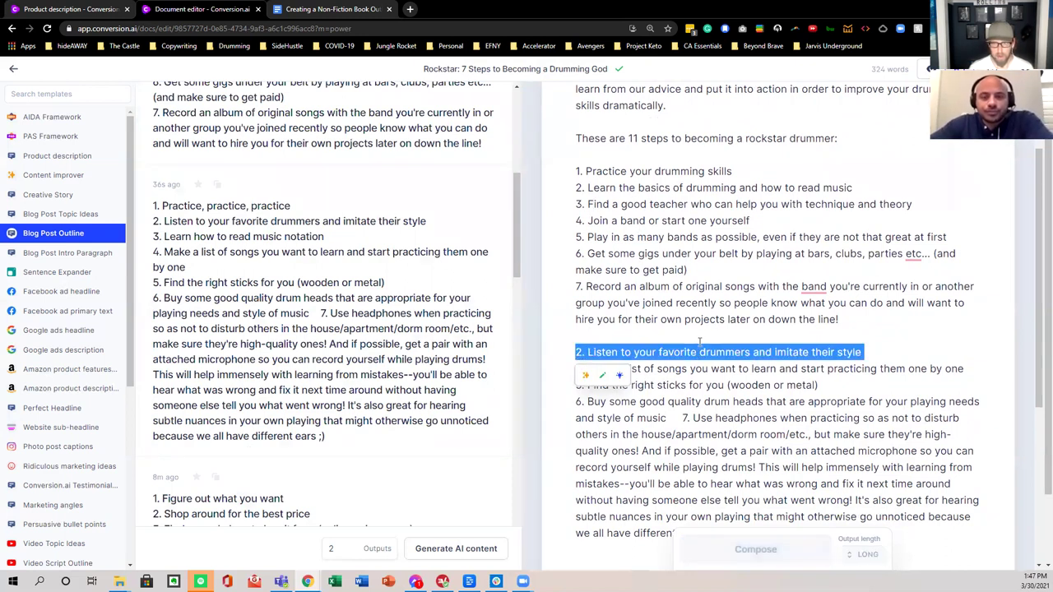
left_click(917, 205)
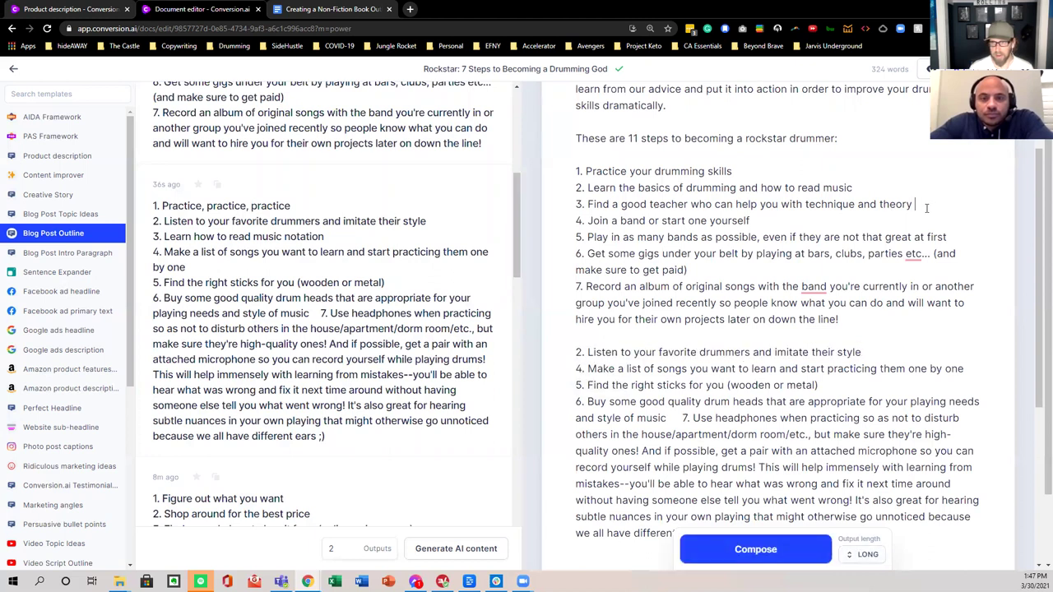
triple_click(703, 352)
key("BackSpace")
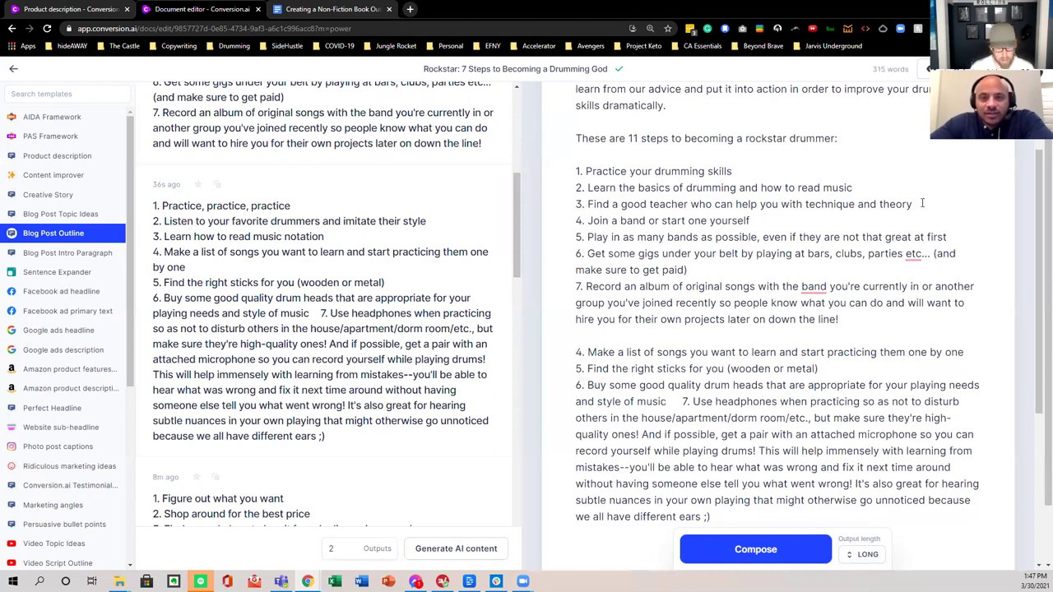
type("and")
key("ctrl+v")
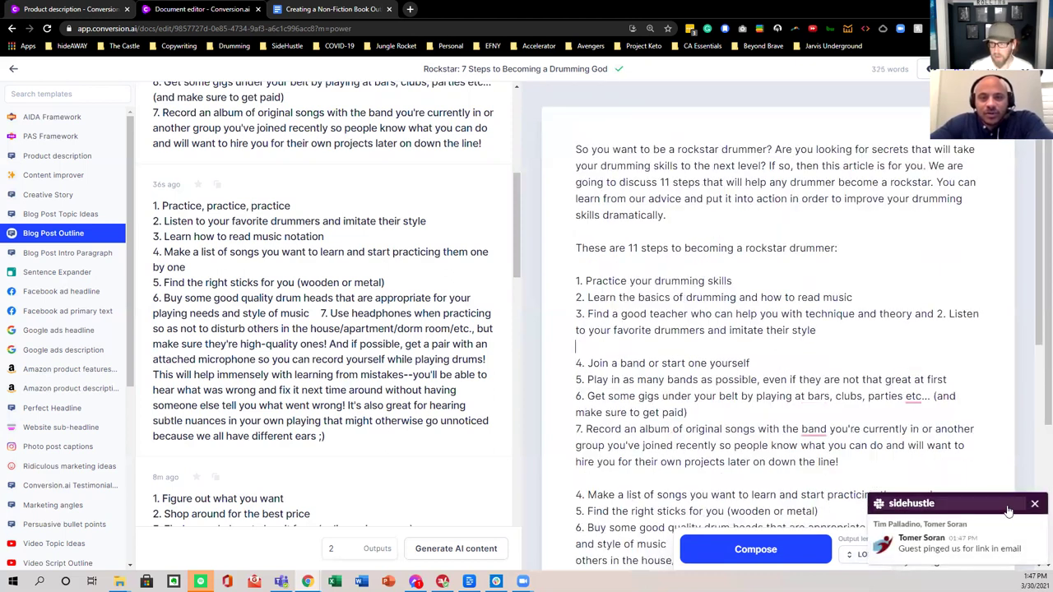
Step: Put the listening step on its own line, numbered 4
left_click(1035, 504)
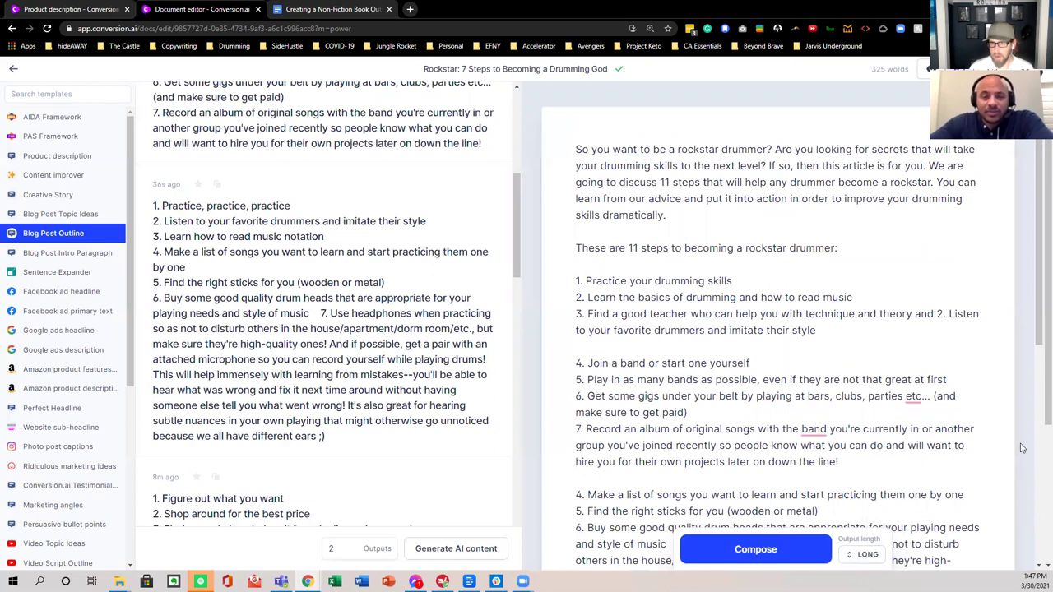
left_click(938, 315)
key("Return")
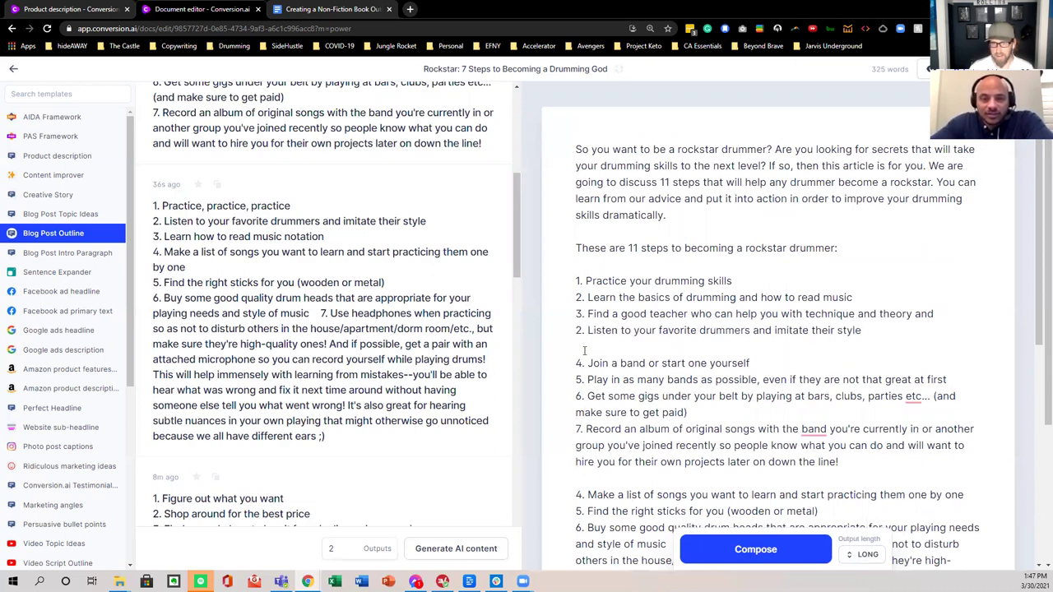
key("BackSpace")
type("4")
Step: Renumber 'Join a band' as 5 on its own line with blank lines above it
scroll(673, 277, "down", 1)
scroll(673, 277, "down", 1)
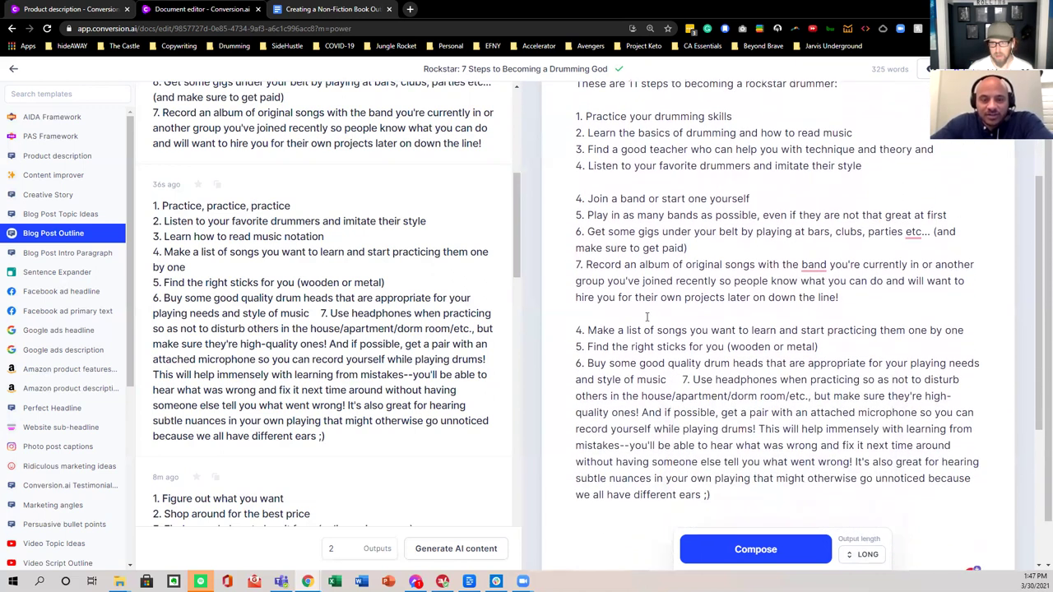
left_click(583, 191)
key("BackSpace")
key("BackSpace")
key("BackSpace")
key("BackSpace")
key("BackSpace")
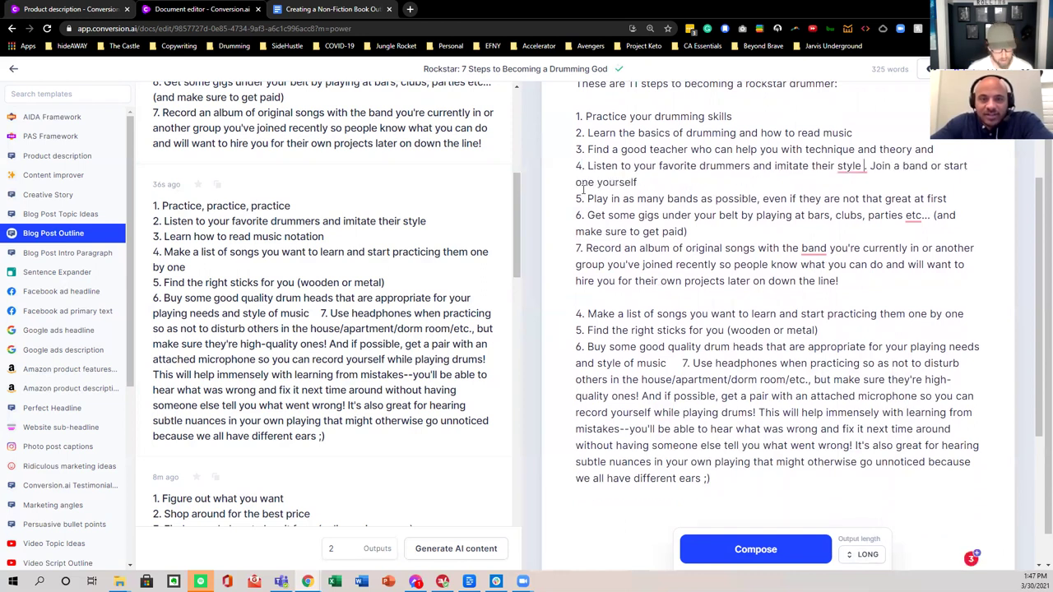
key("Return")
type("5")
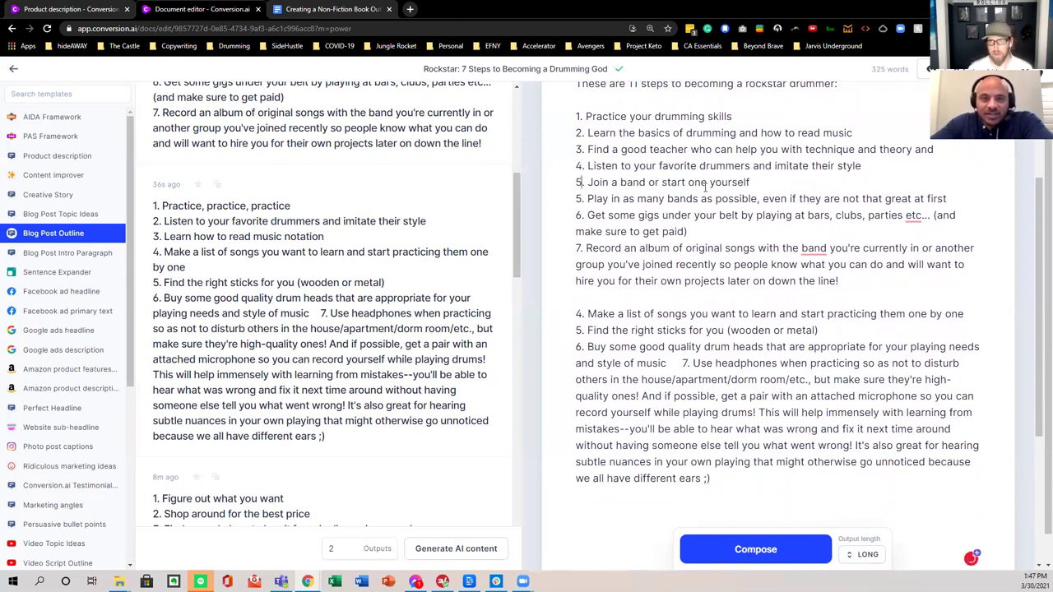
left_click(575, 182)
key("Return")
key("Return")
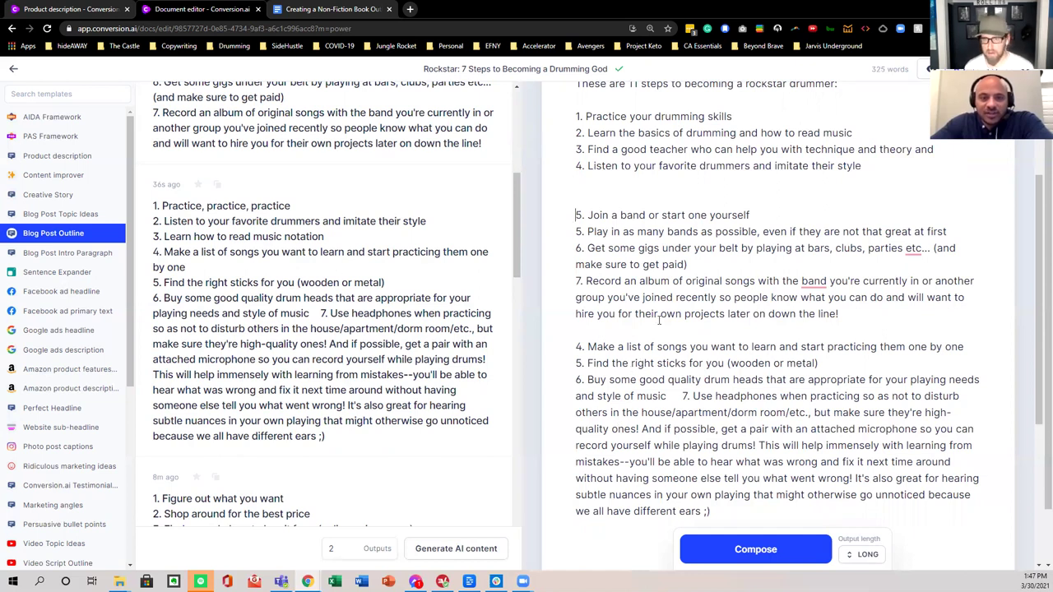
Step: Delete the 'Make a list of songs' step and review the drum heads step
triple_click(598, 346)
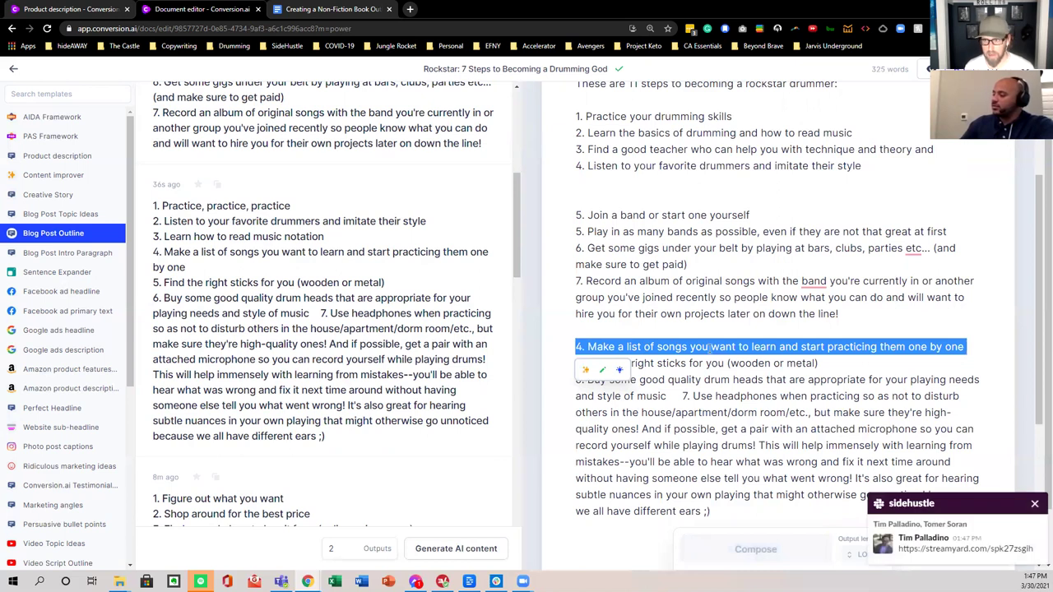
key("BackSpace")
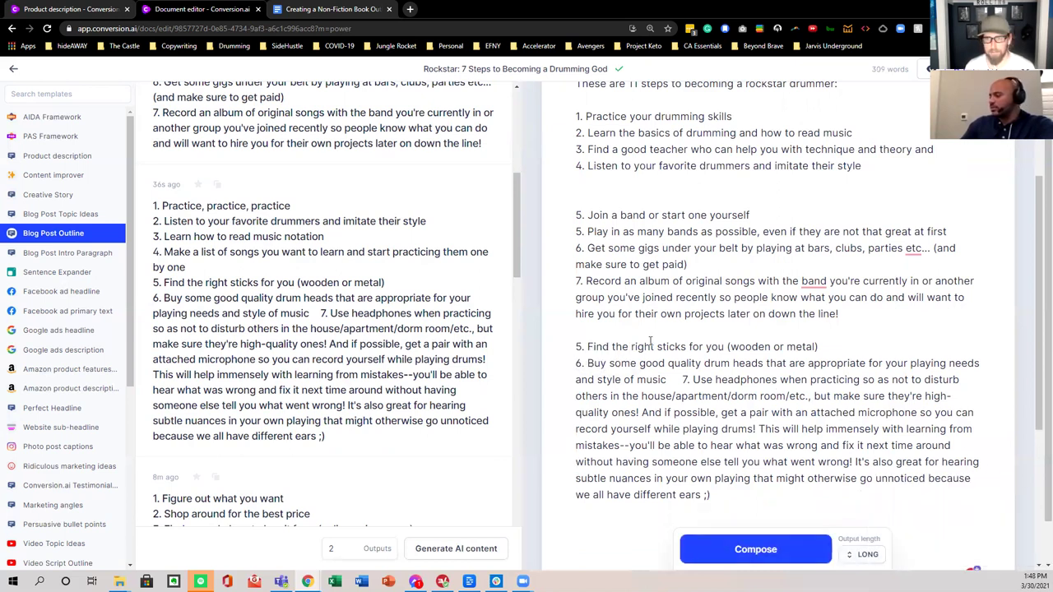
scroll(650, 341, "up", 1)
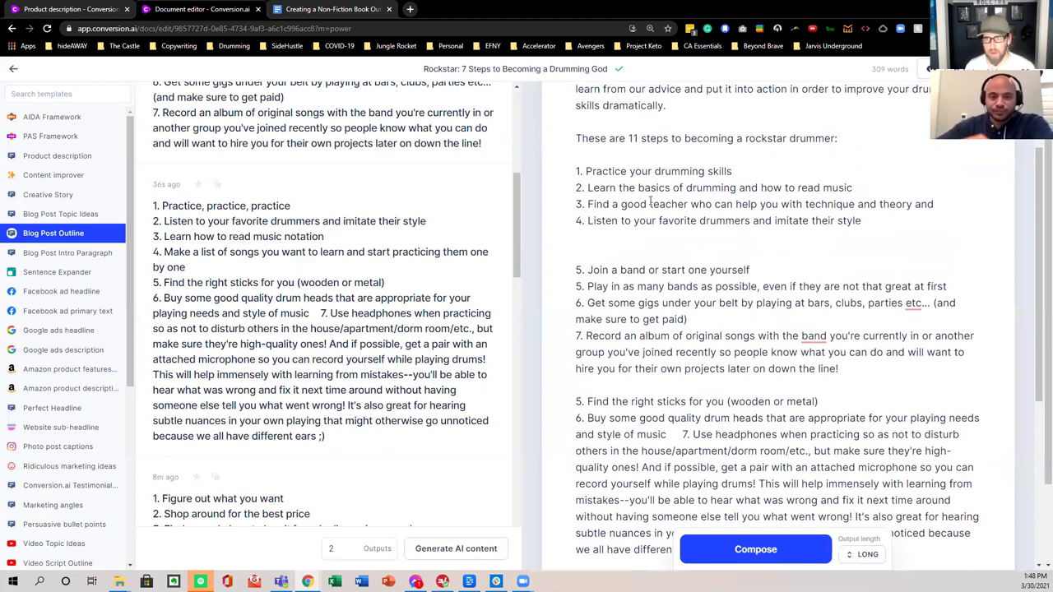
scroll(649, 202, "up", 1)
scroll(629, 270, "down", 1)
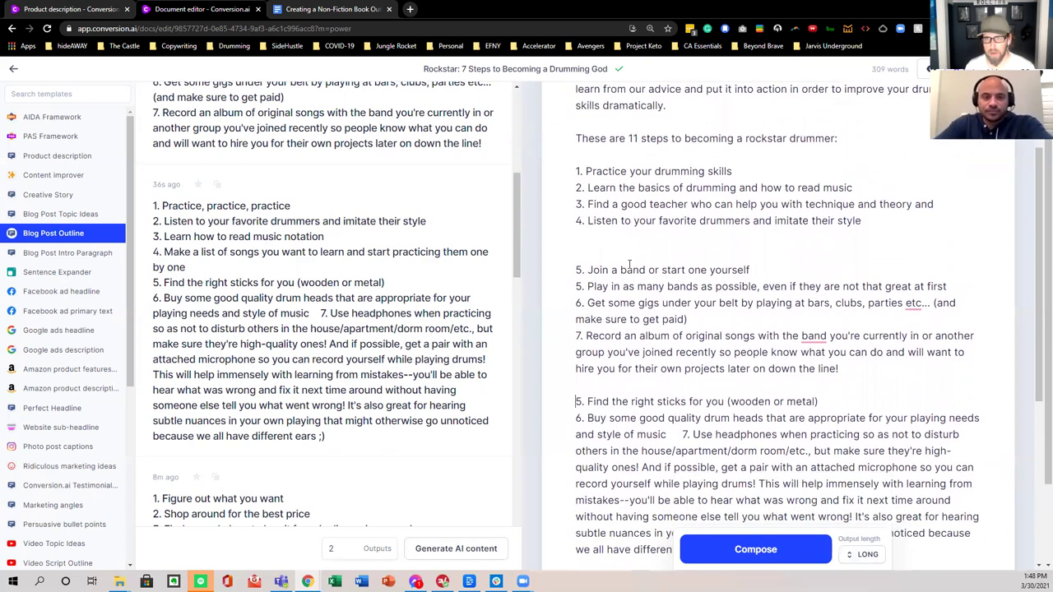
left_click(606, 235)
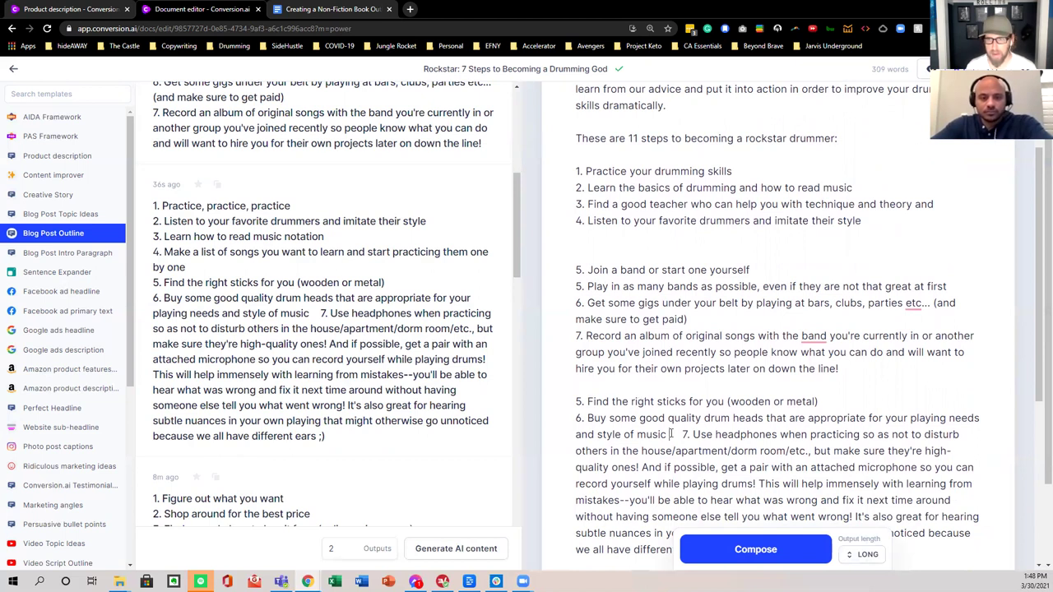
left_click_drag(671, 433, 577, 418)
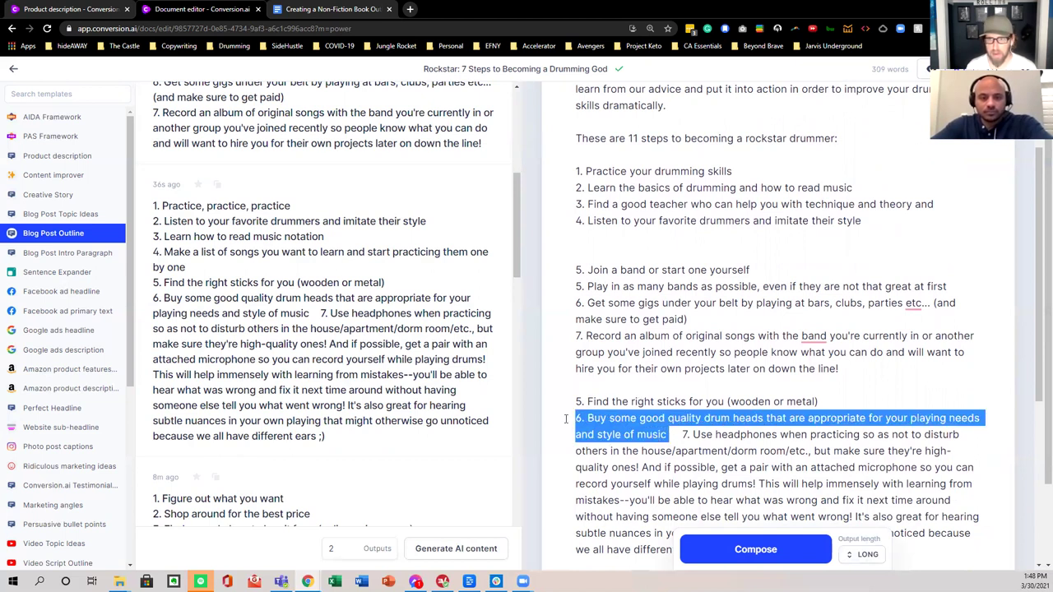
left_click(659, 229)
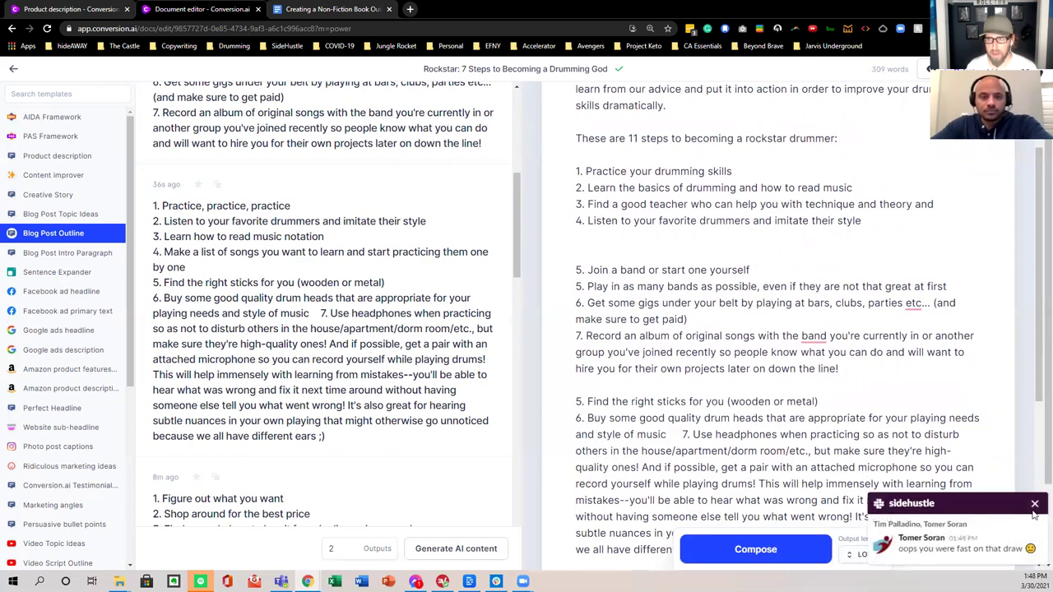
left_click(1034, 506)
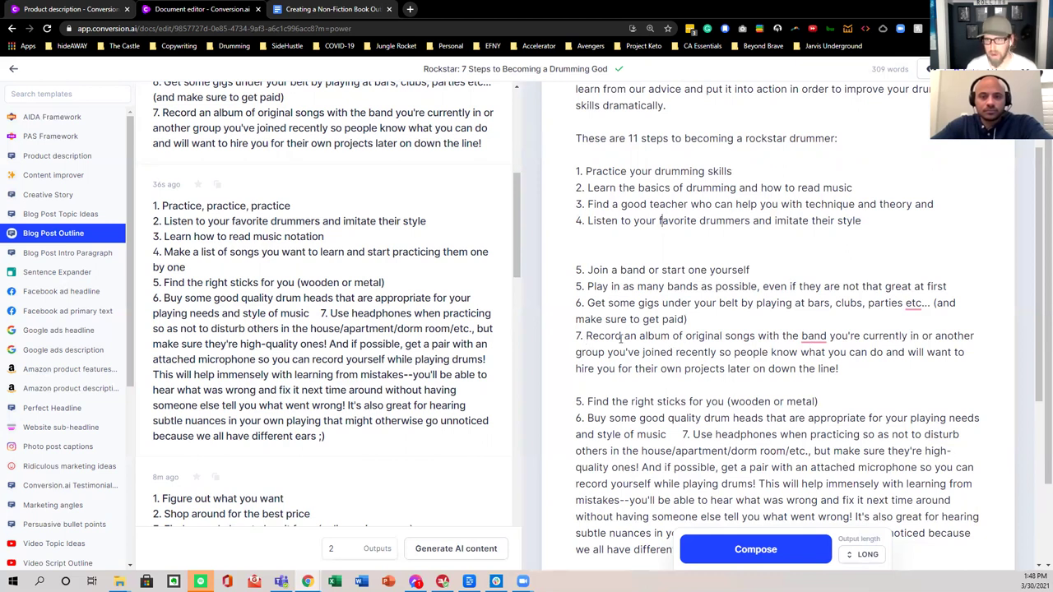
Step: Cut the 'Find the right sticks' line and delete the stray 'and' after step 3
scroll(767, 342, "down", 1)
mouse_move(815, 277)
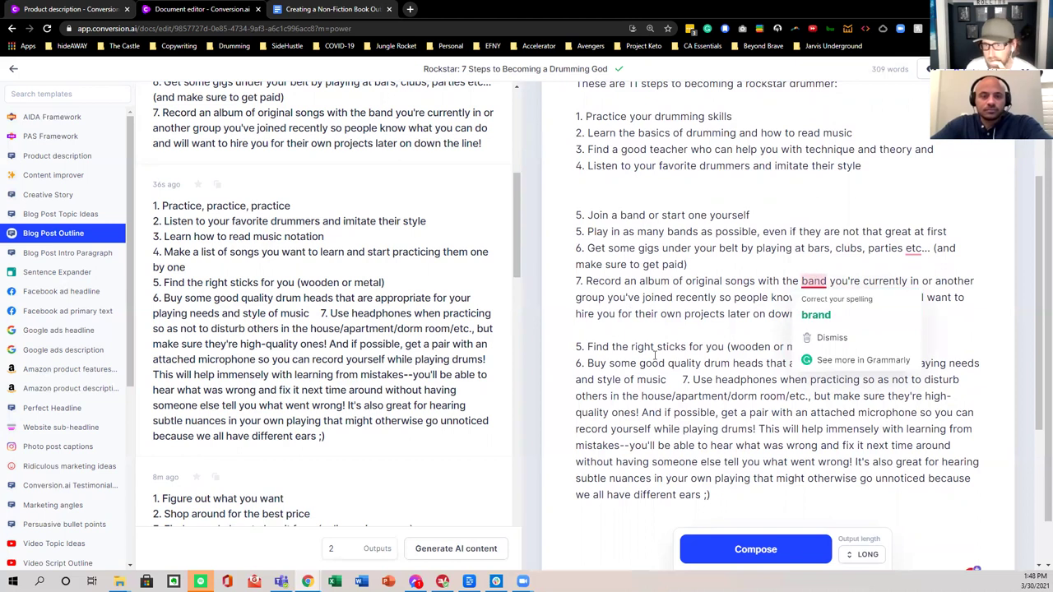
triple_click(675, 348)
key("ctrl+c")
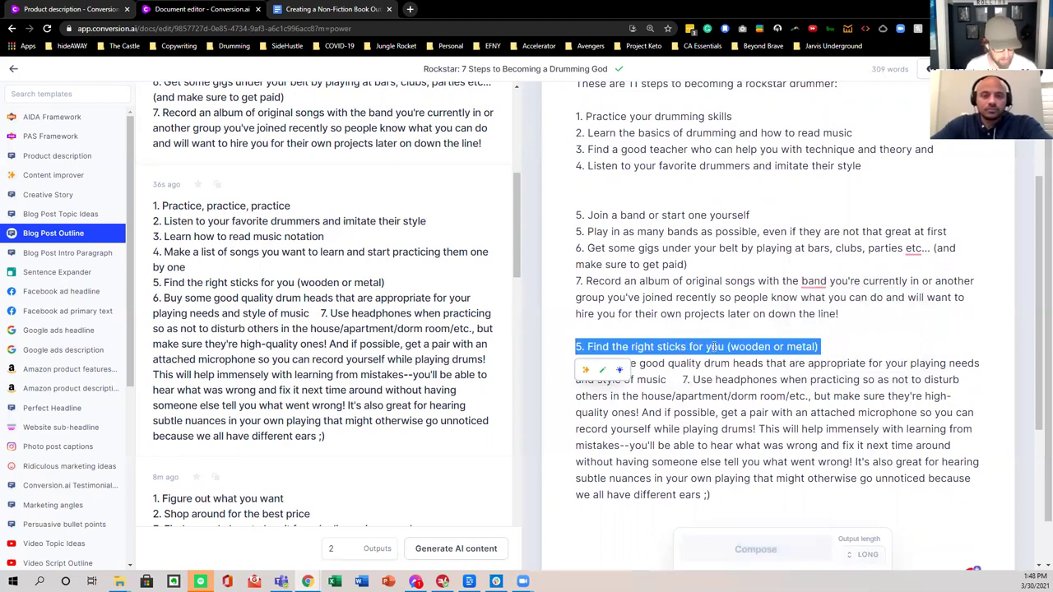
key("BackSpace")
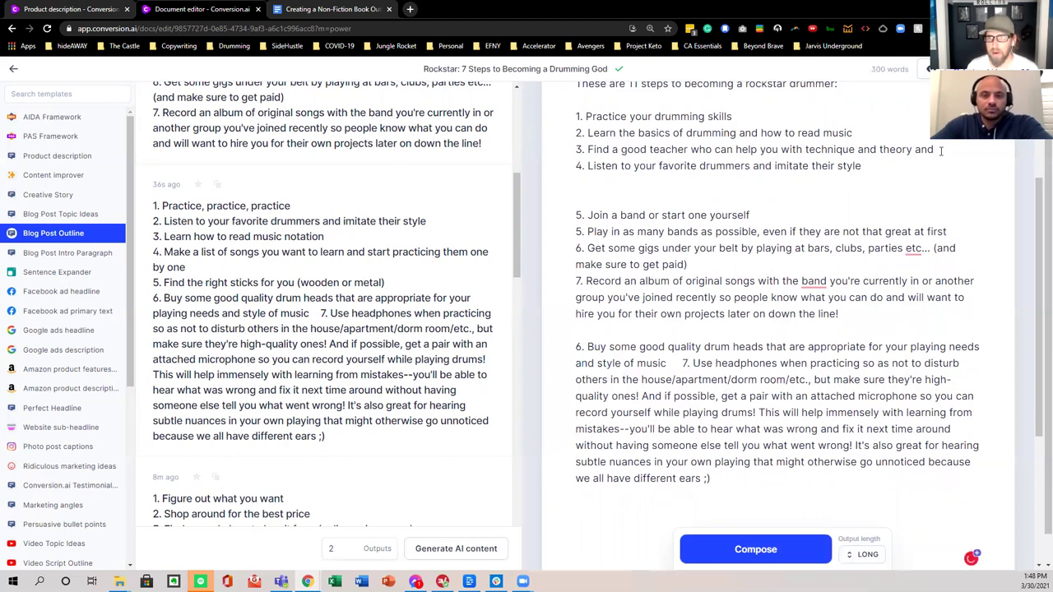
left_click_drag(936, 150, 916, 152)
key("BackSpace")
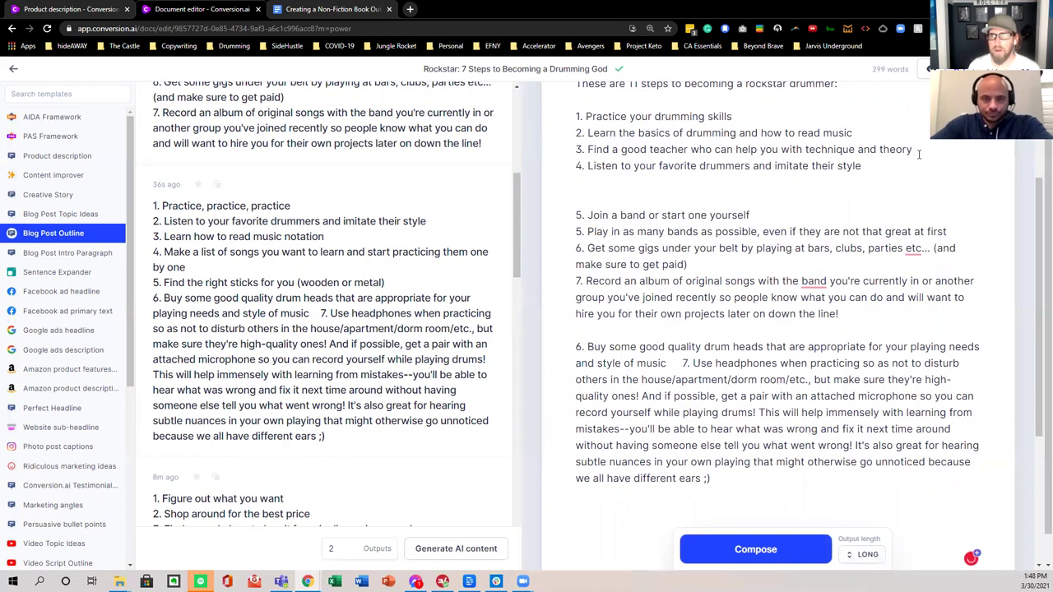
left_click(881, 139)
Step: Paste the sticks step after step 2 as 3, renumbering teacher and listening steps 4 and 5
key("Return")
key("ctrl+v")
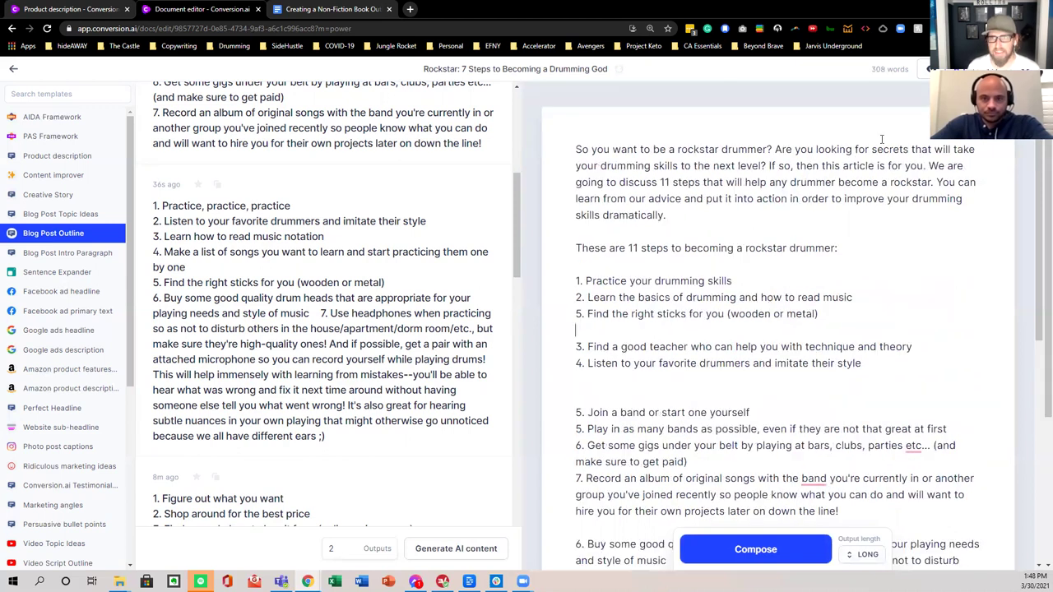
left_click(581, 313)
key("BackSpace")
type("3")
left_click(602, 327)
key("Delete")
key("Delete")
key("Delete")
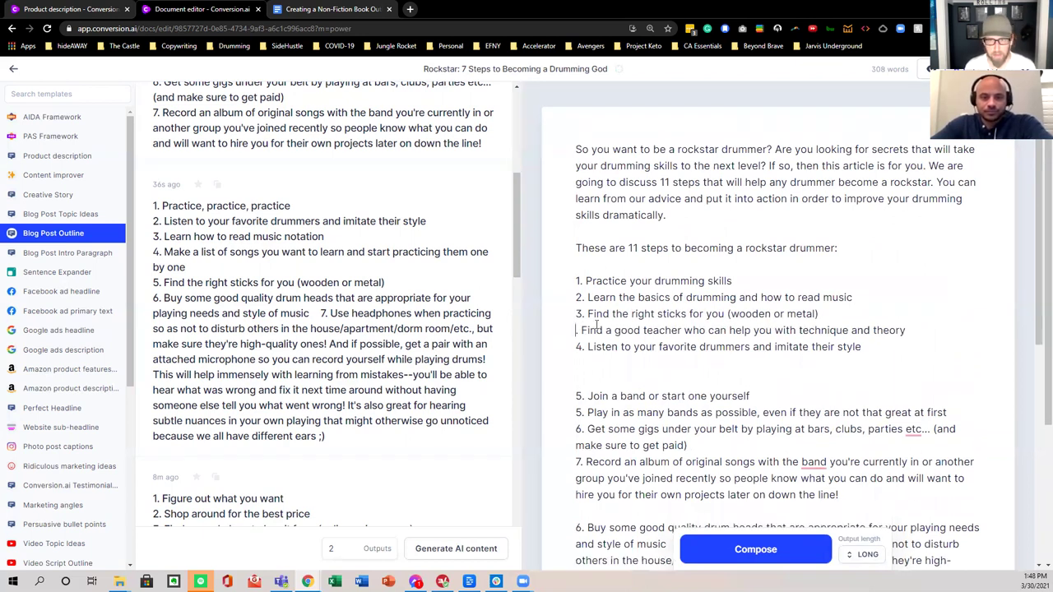
type("4.")
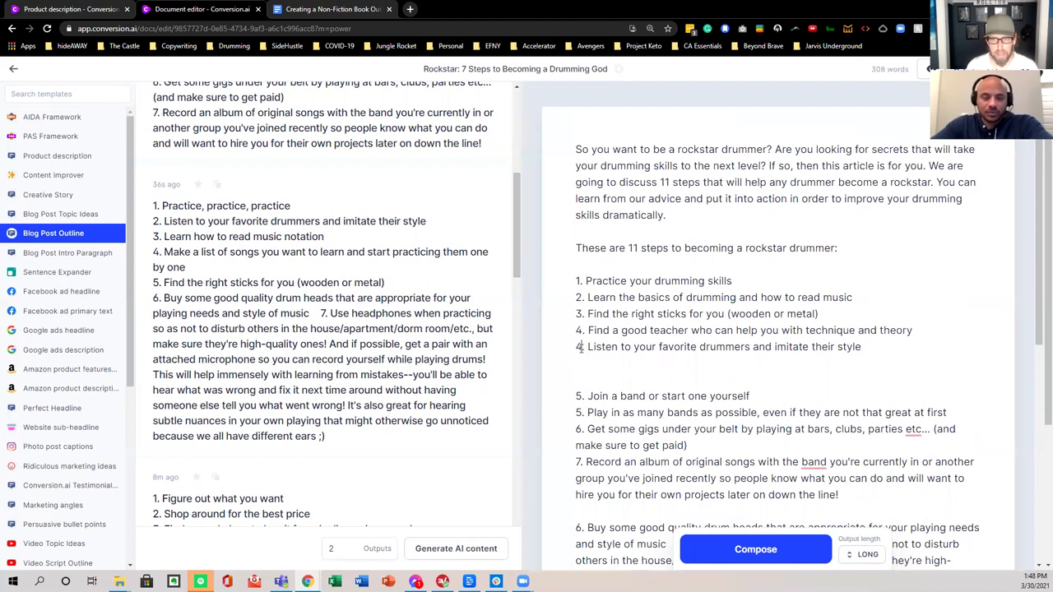
left_click(580, 346)
key("BackSpace")
type("5")
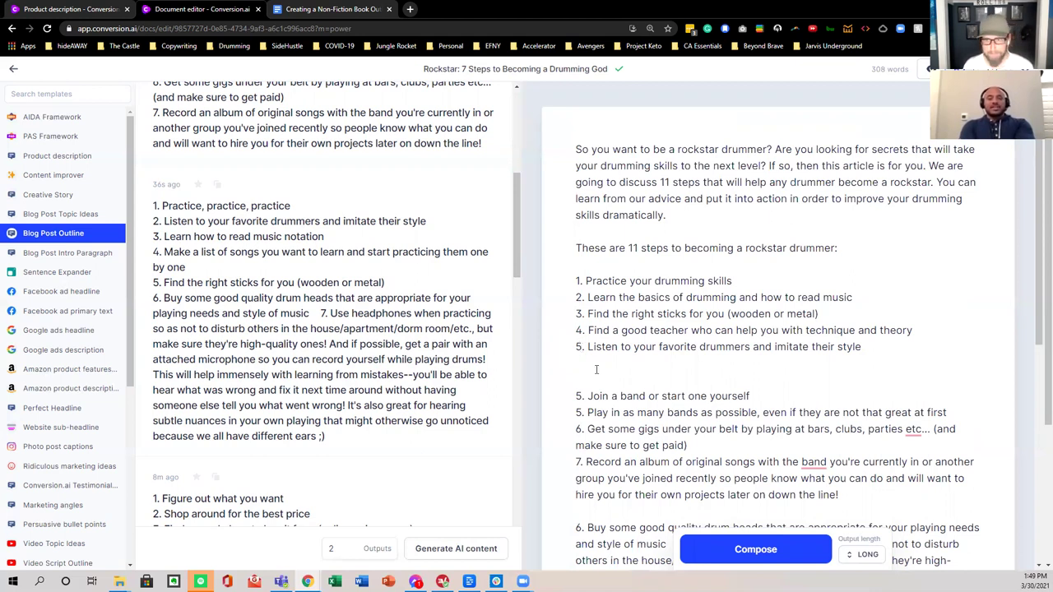
Step: Remove the blank lines before 'Join a band', leaving one after the first five steps
key("Delete")
key("BackSpace")
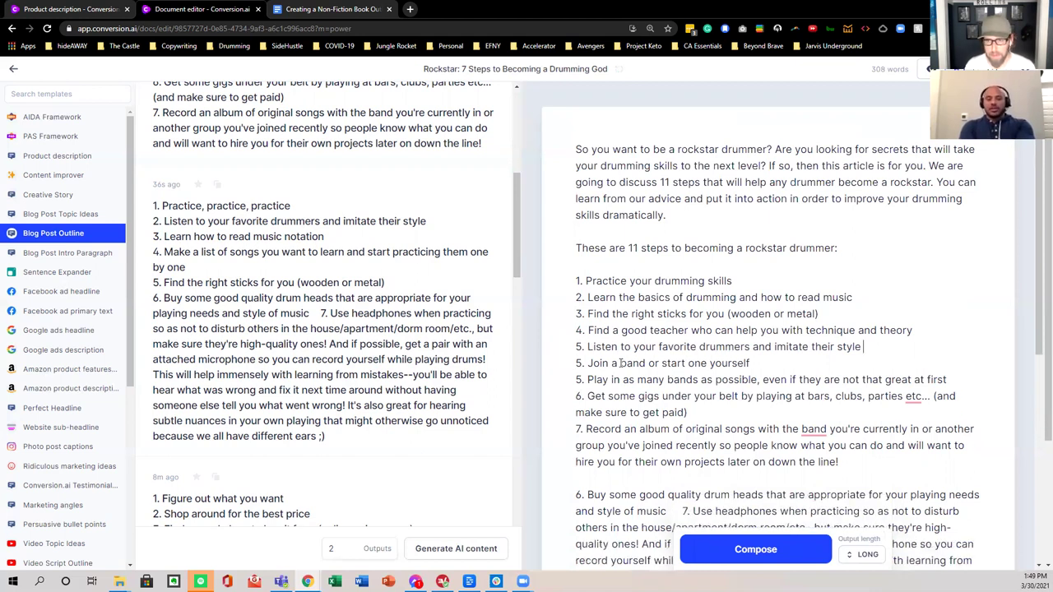
key("Return")
scroll(823, 361, "down", 2)
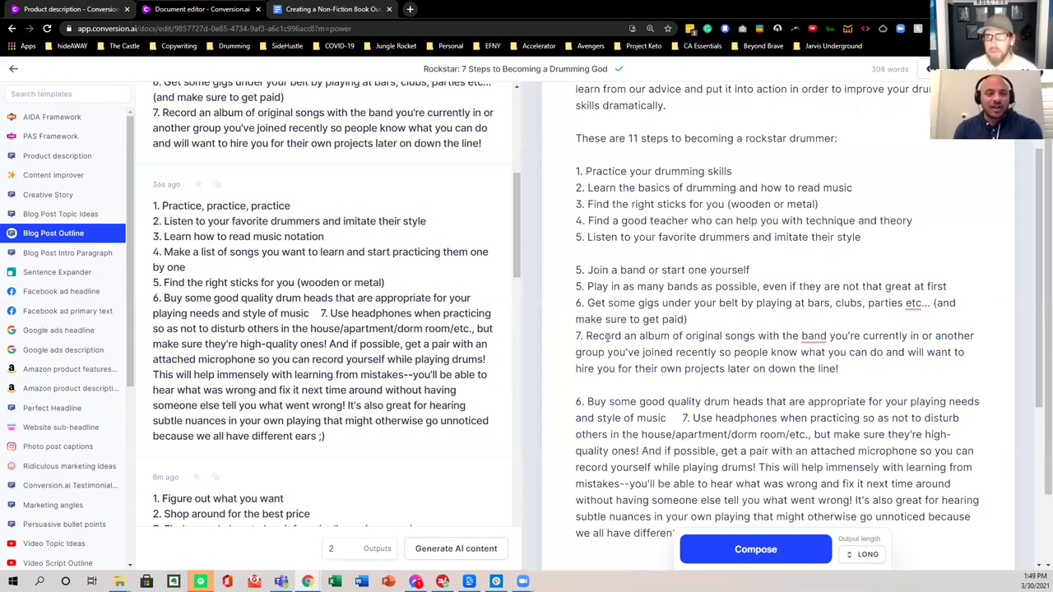
left_click(1035, 504)
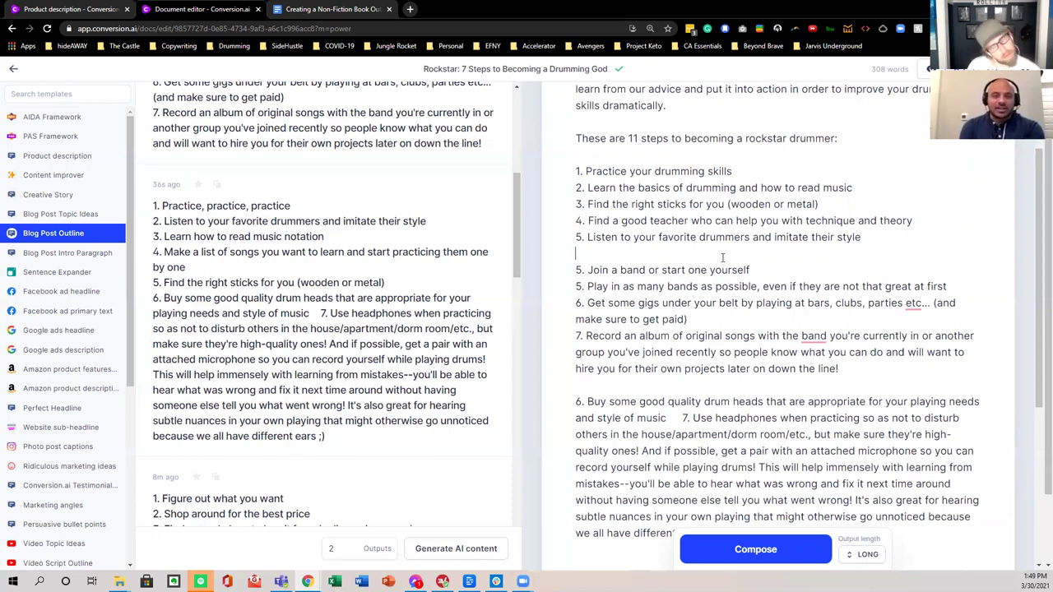
scroll(660, 277, "down", 1)
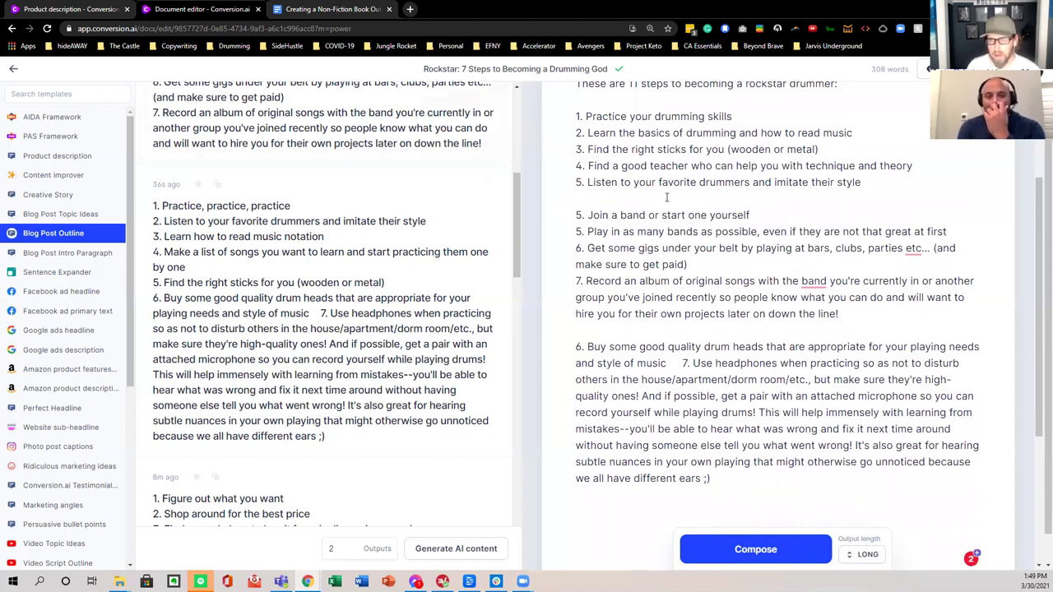
scroll(703, 265, "up", 3)
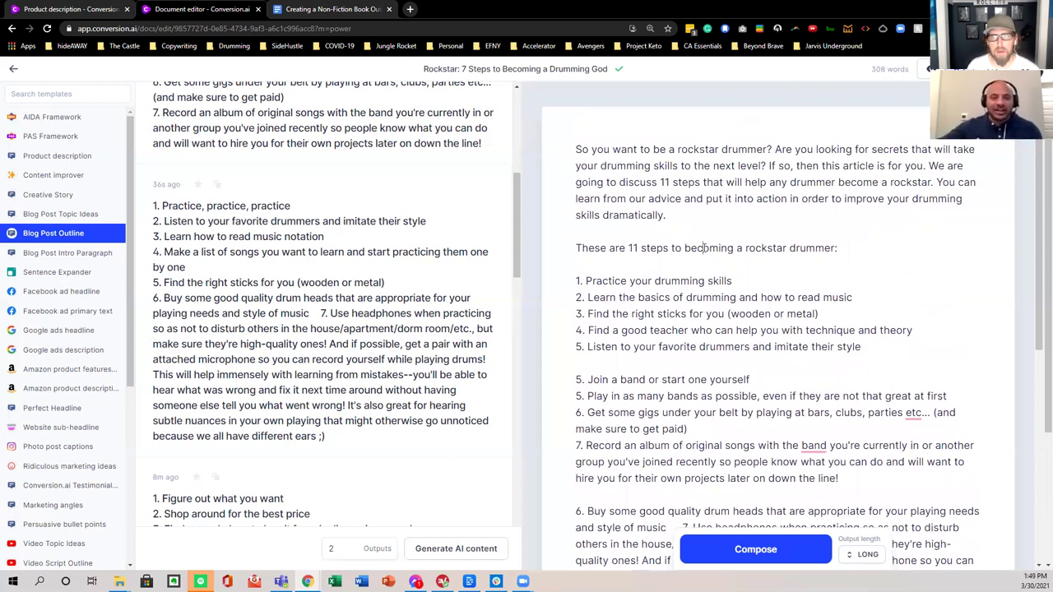
Step: Bold the 'These are 11 steps to becoming a rockstar drummer:' line
triple_click(703, 248)
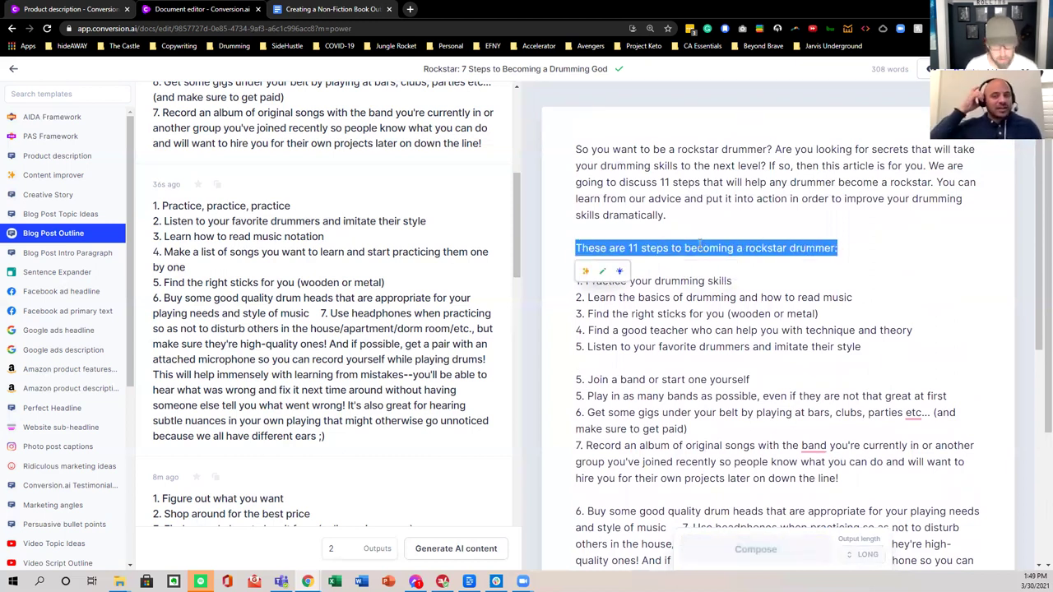
key("ctrl+b")
left_click(659, 296)
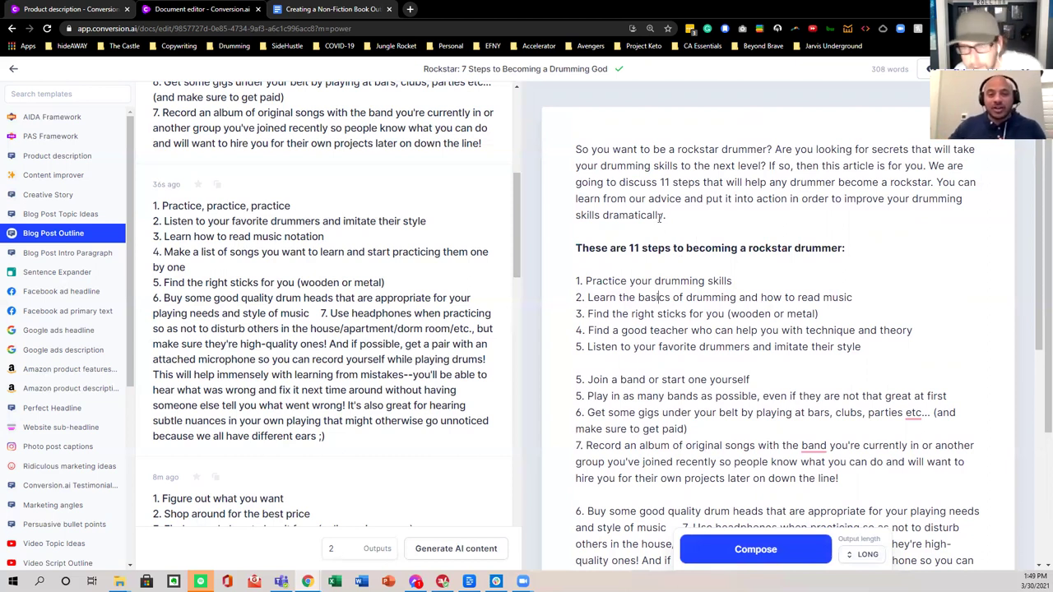
scroll(663, 235, "down", 5)
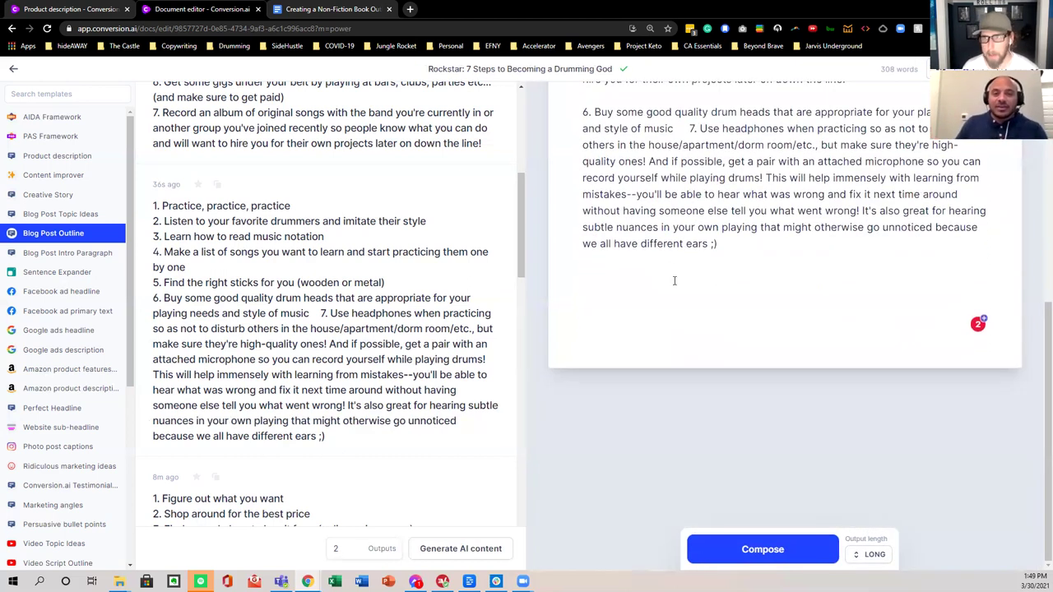
scroll(674, 280, "up", 3)
scroll(732, 419, "down", 2)
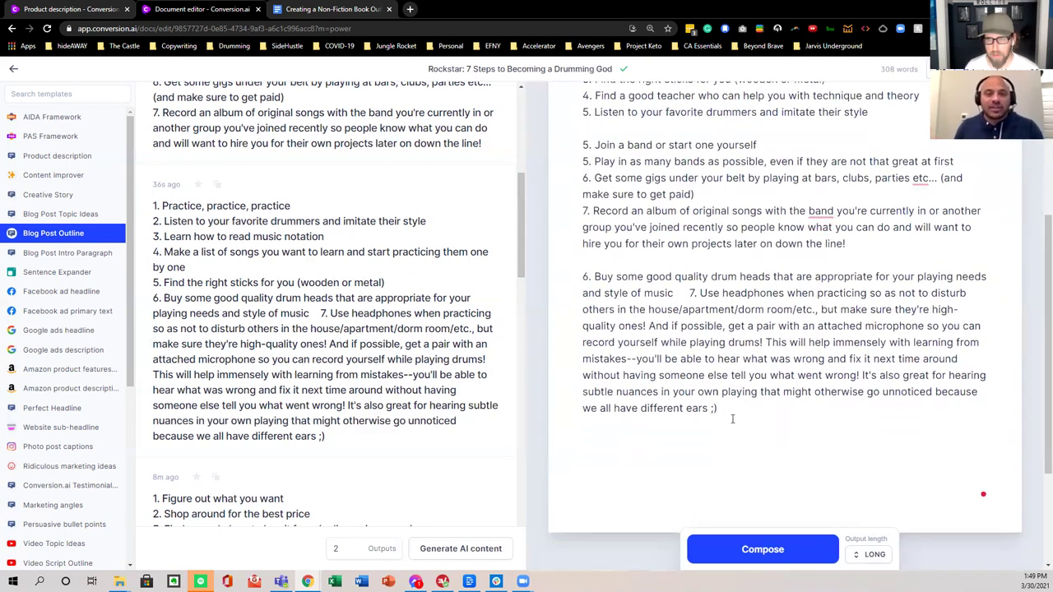
Step: Move '7. Use headphones' onto its own line
left_click(692, 293)
key("Return")
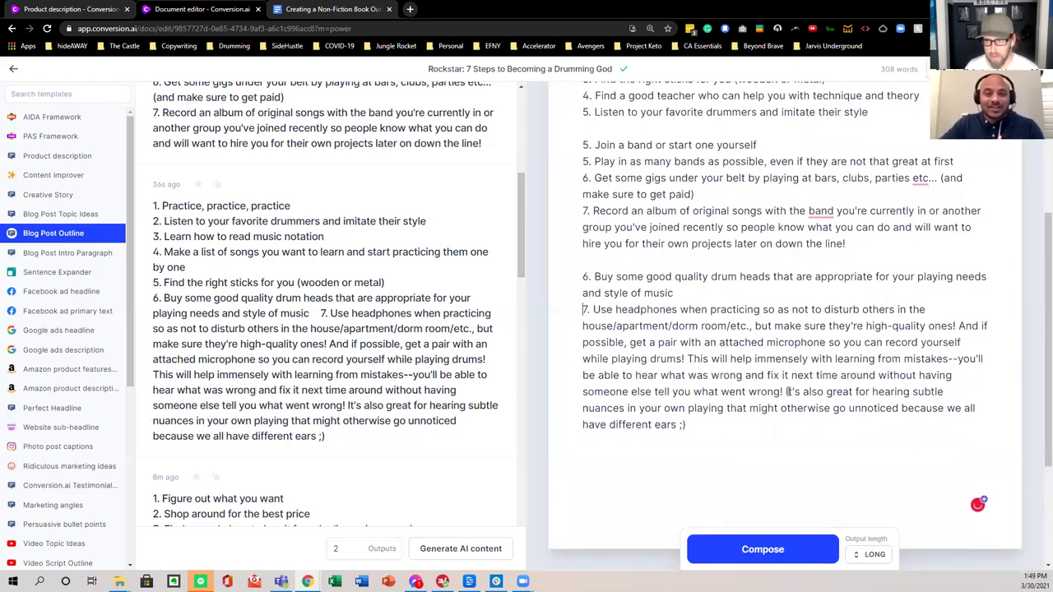
scroll(377, 324, "up", 5)
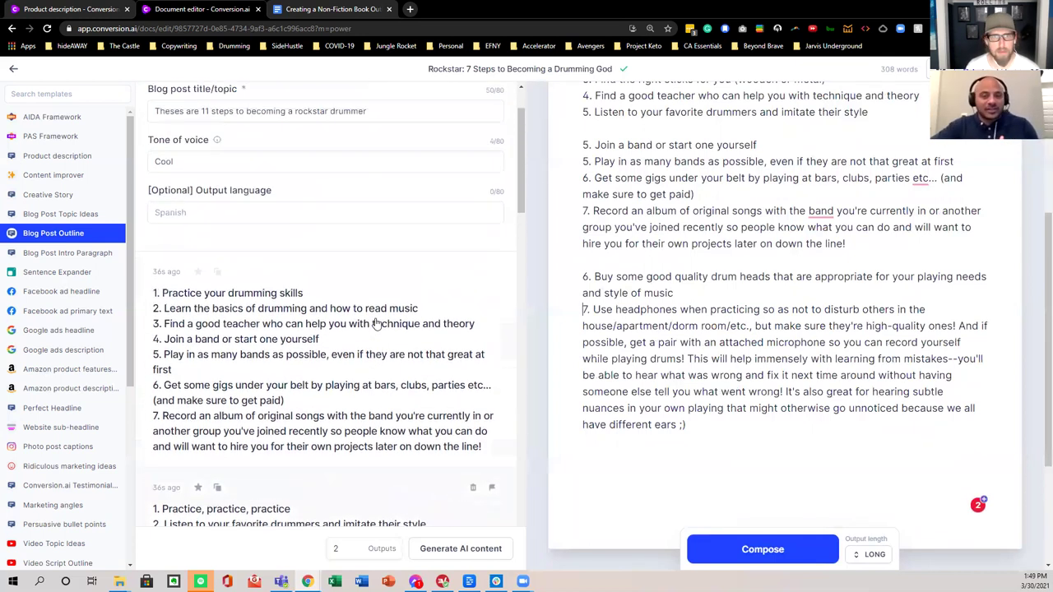
scroll(718, 307, "up", 1)
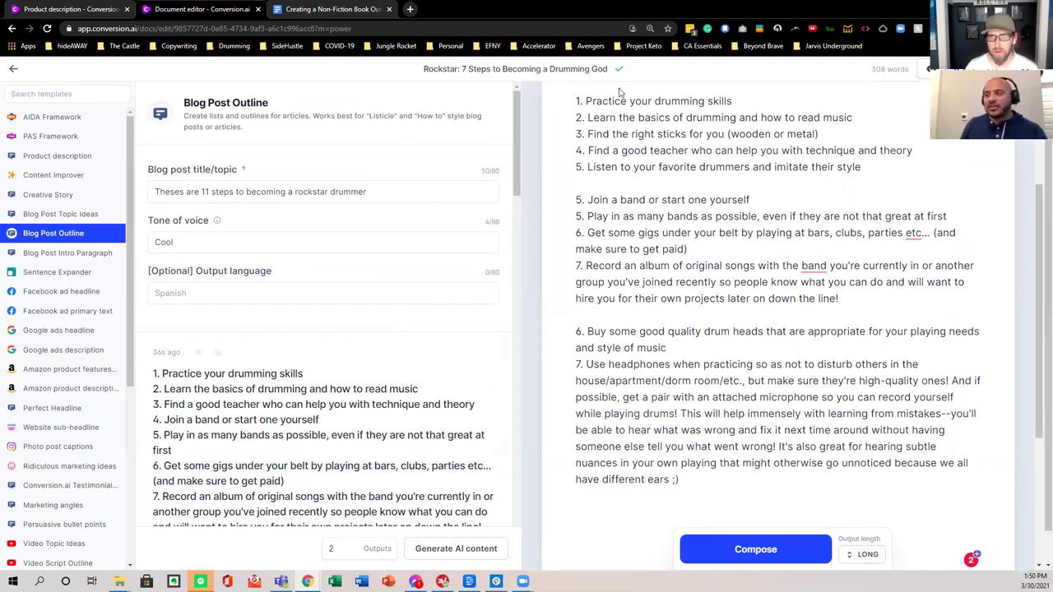
left_click(624, 248)
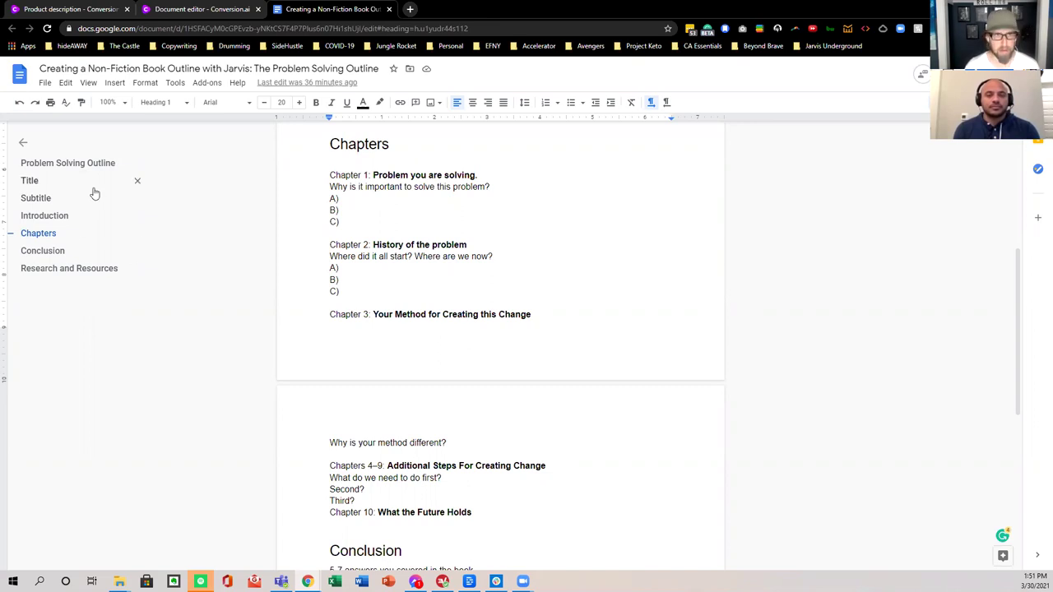
Step: Switch from the Google Docs outline back to the Jarvis 'Rockstar' drumming article tab
left_click(220, 12)
scroll(691, 272, "down", 3)
scroll(701, 280, "up", 5)
scroll(703, 243, "down", 5)
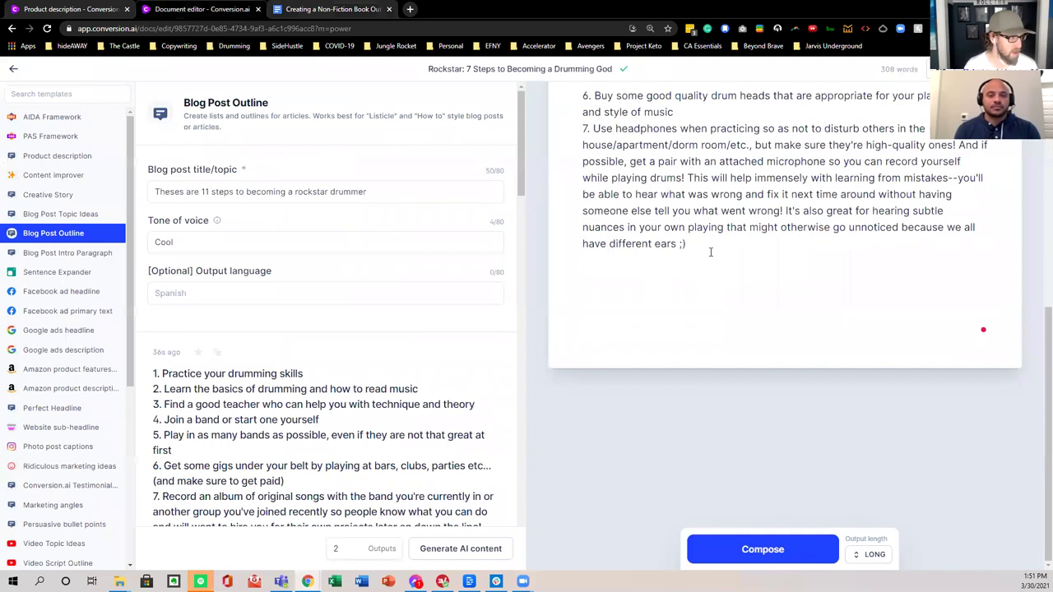
scroll(758, 296, "up", 5)
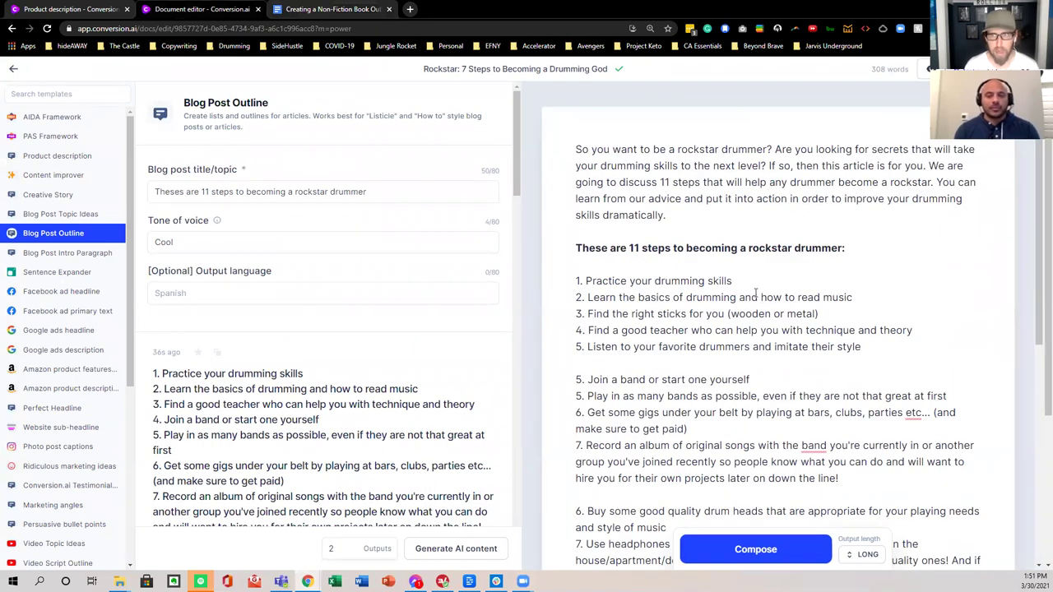
left_click(276, 10)
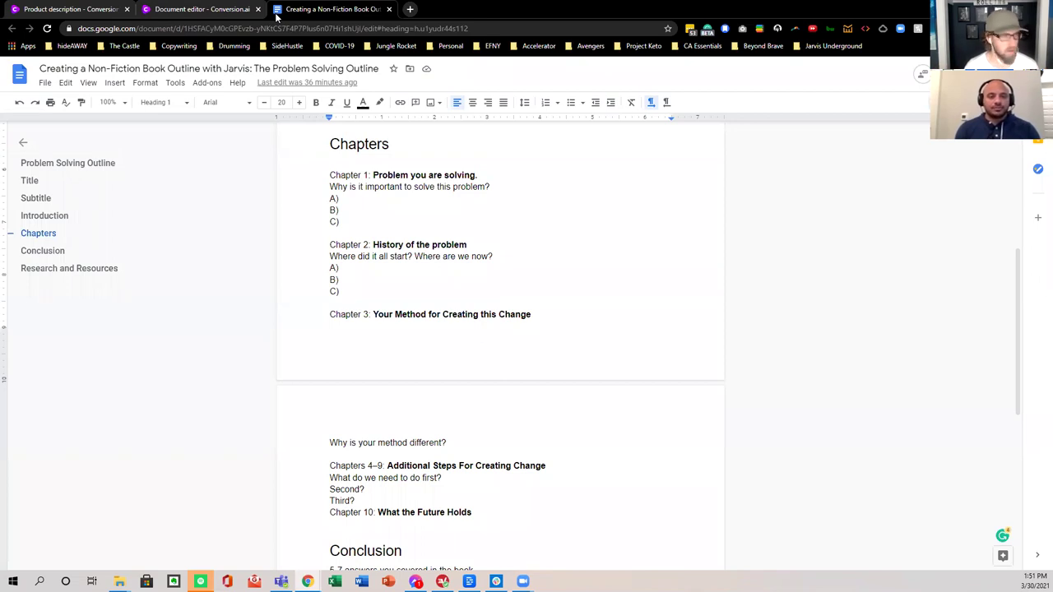
left_click(205, 9)
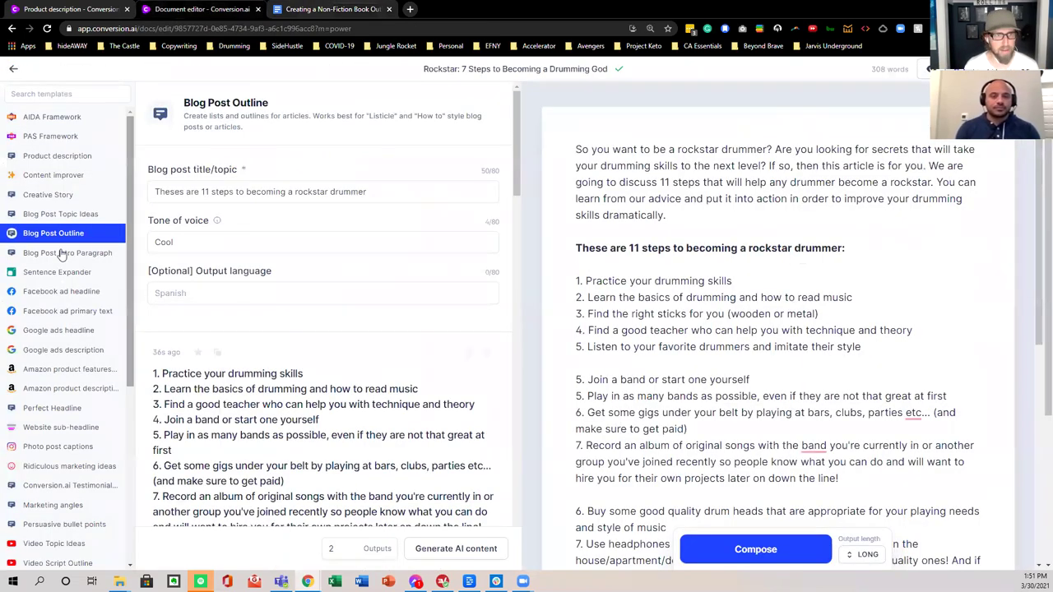
scroll(66, 267, "down", 2)
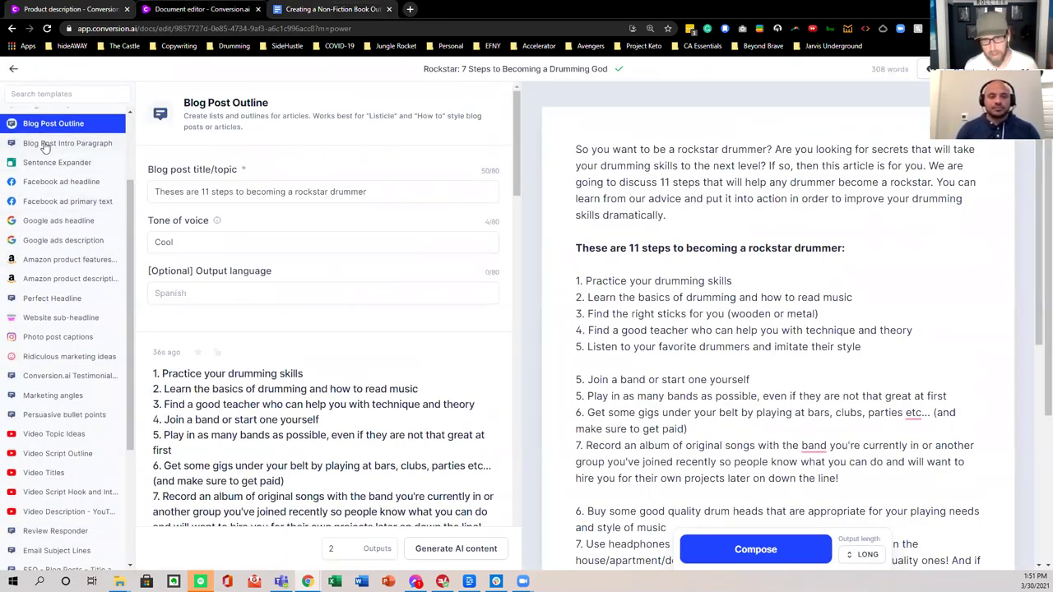